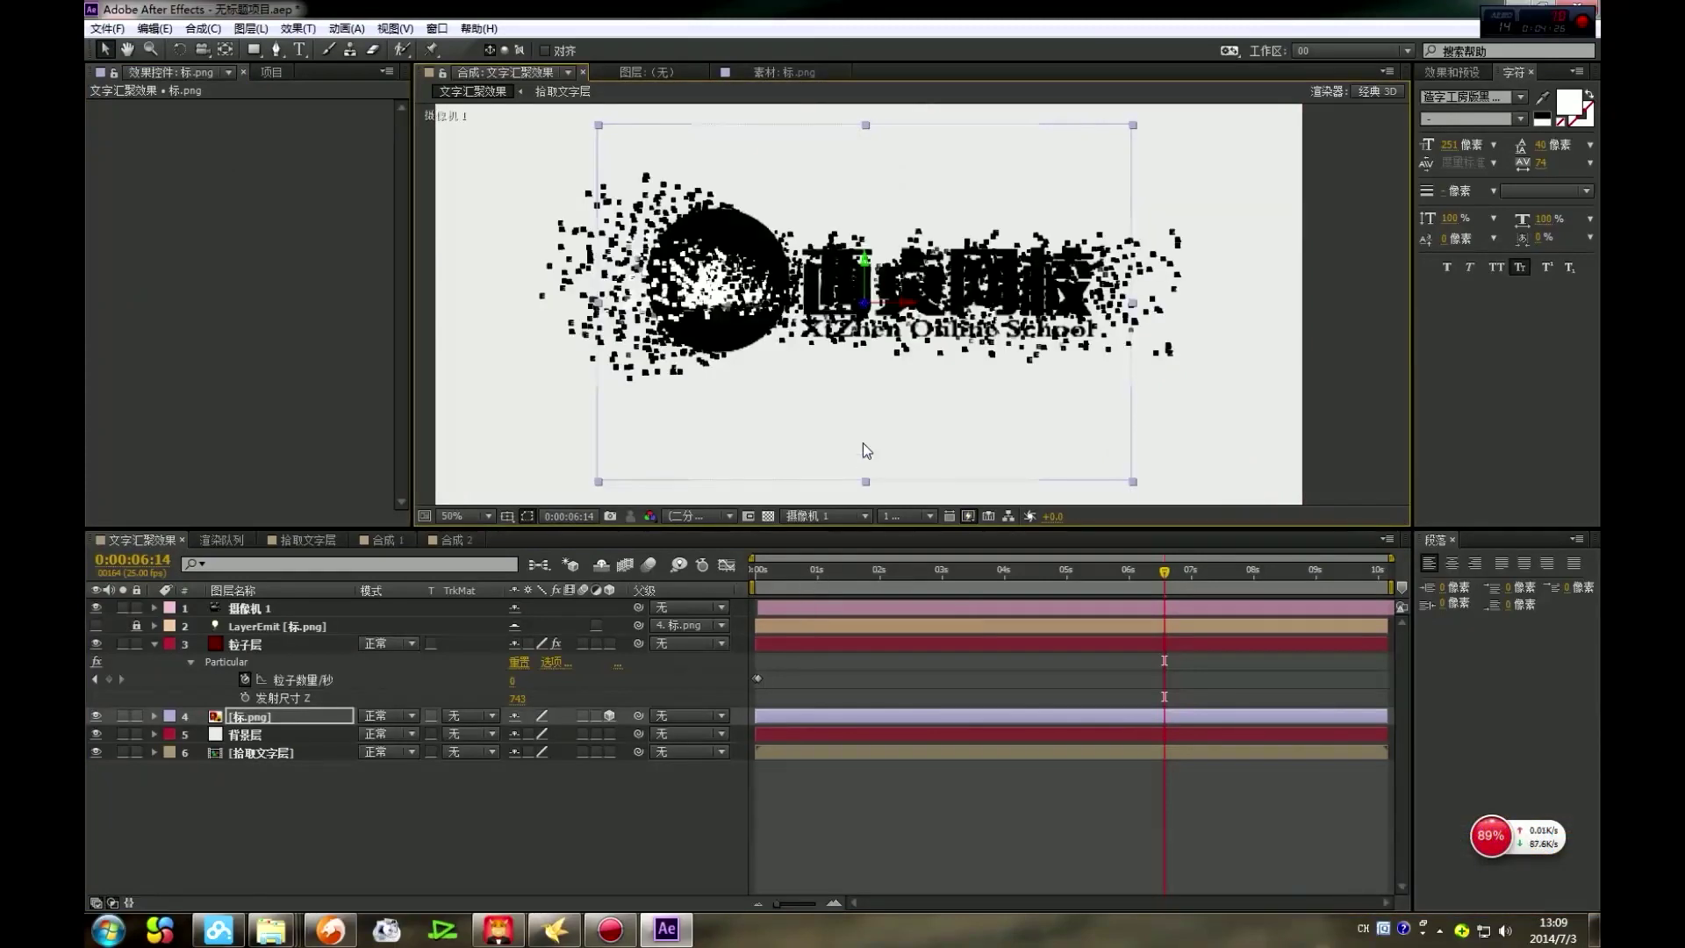
# Step: Hide the existing 标.png layer and add a second copy of 标.png from the project directly above it
pyautogui.scroll(-2, 930, 395)
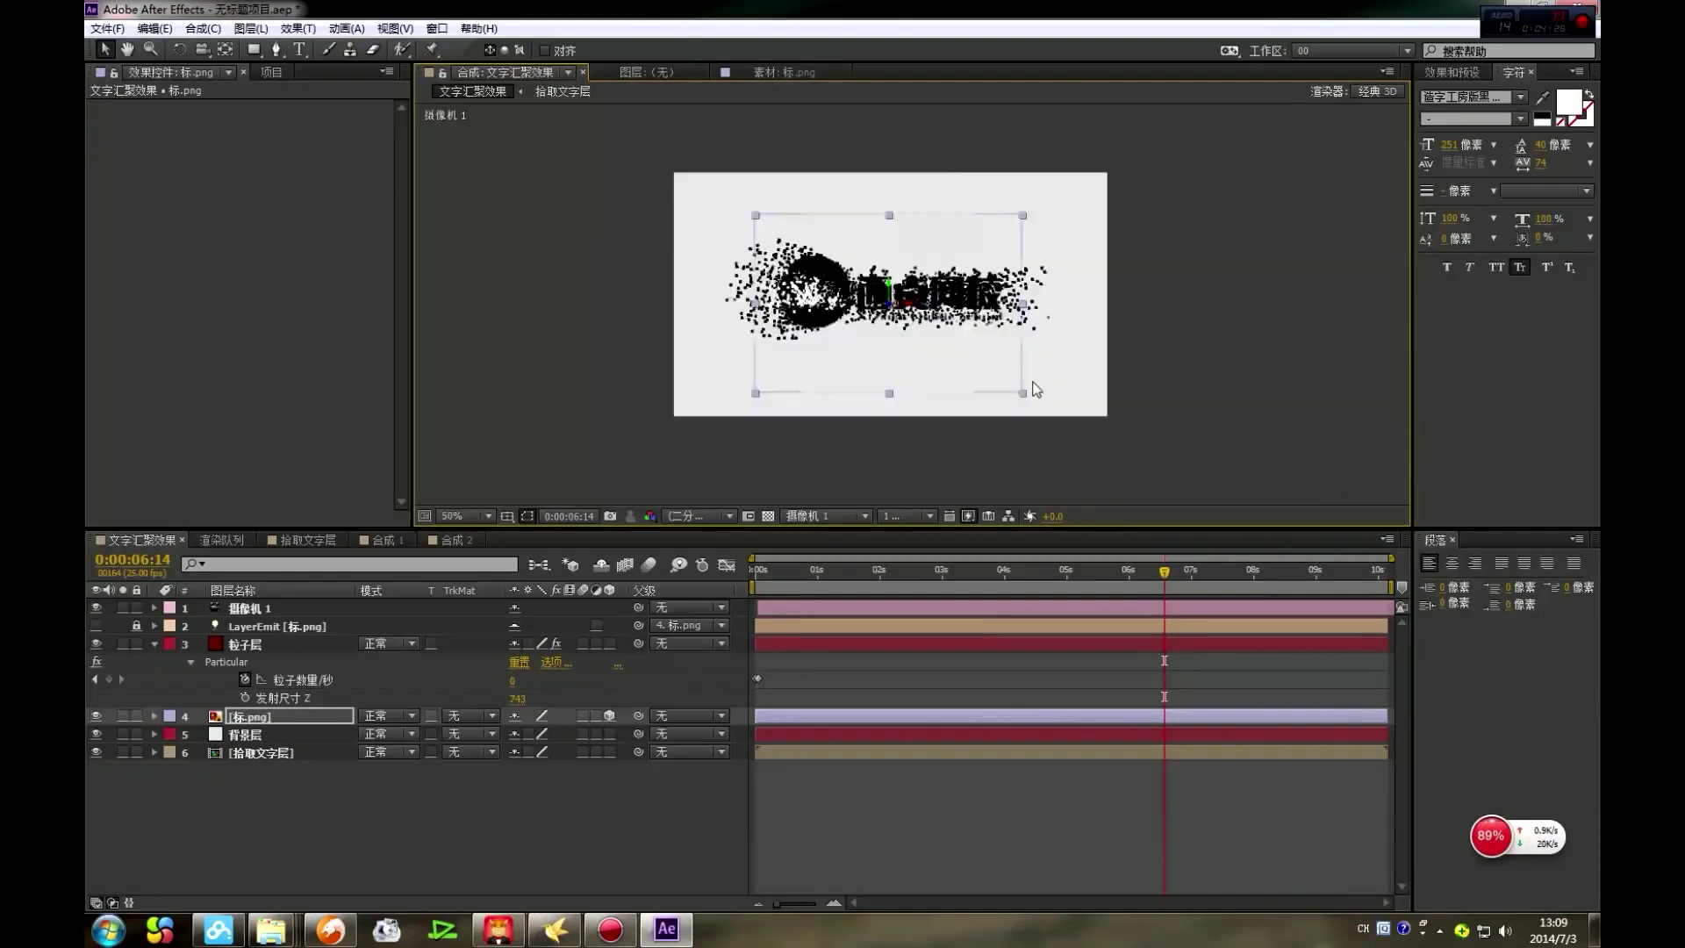
pyautogui.scroll(2, 1034, 388)
pyautogui.scroll(-1, 1037, 389)
pyautogui.scroll(1, 1037, 389)
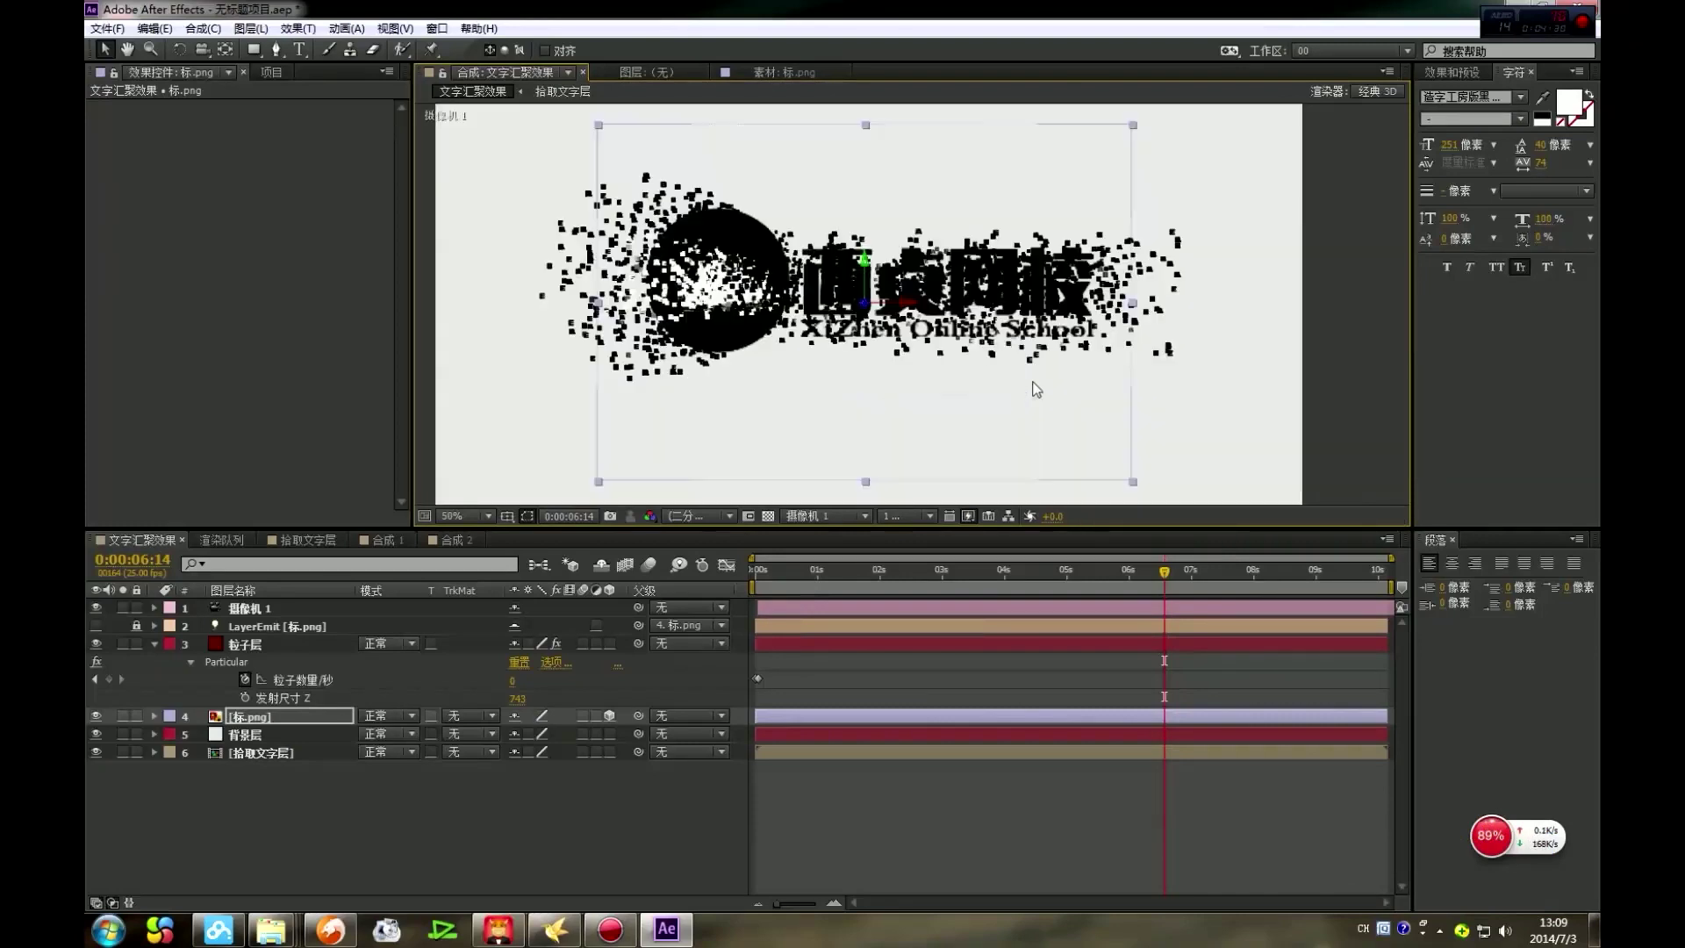
pyautogui.click(295, 718)
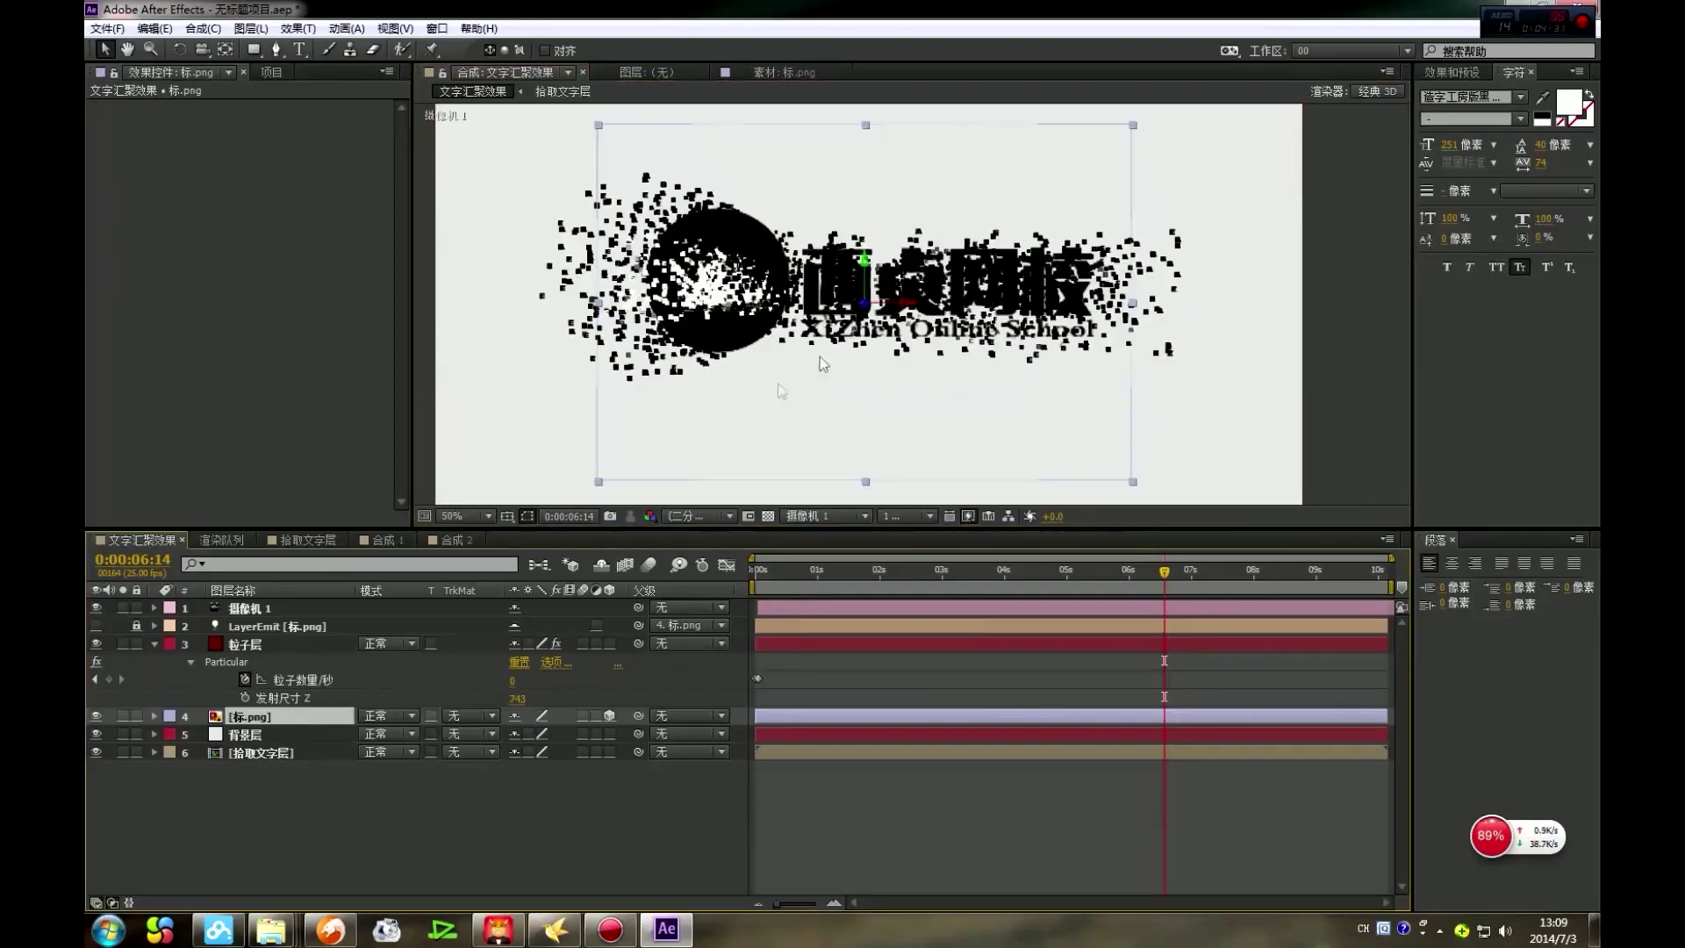
pyautogui.click(96, 717)
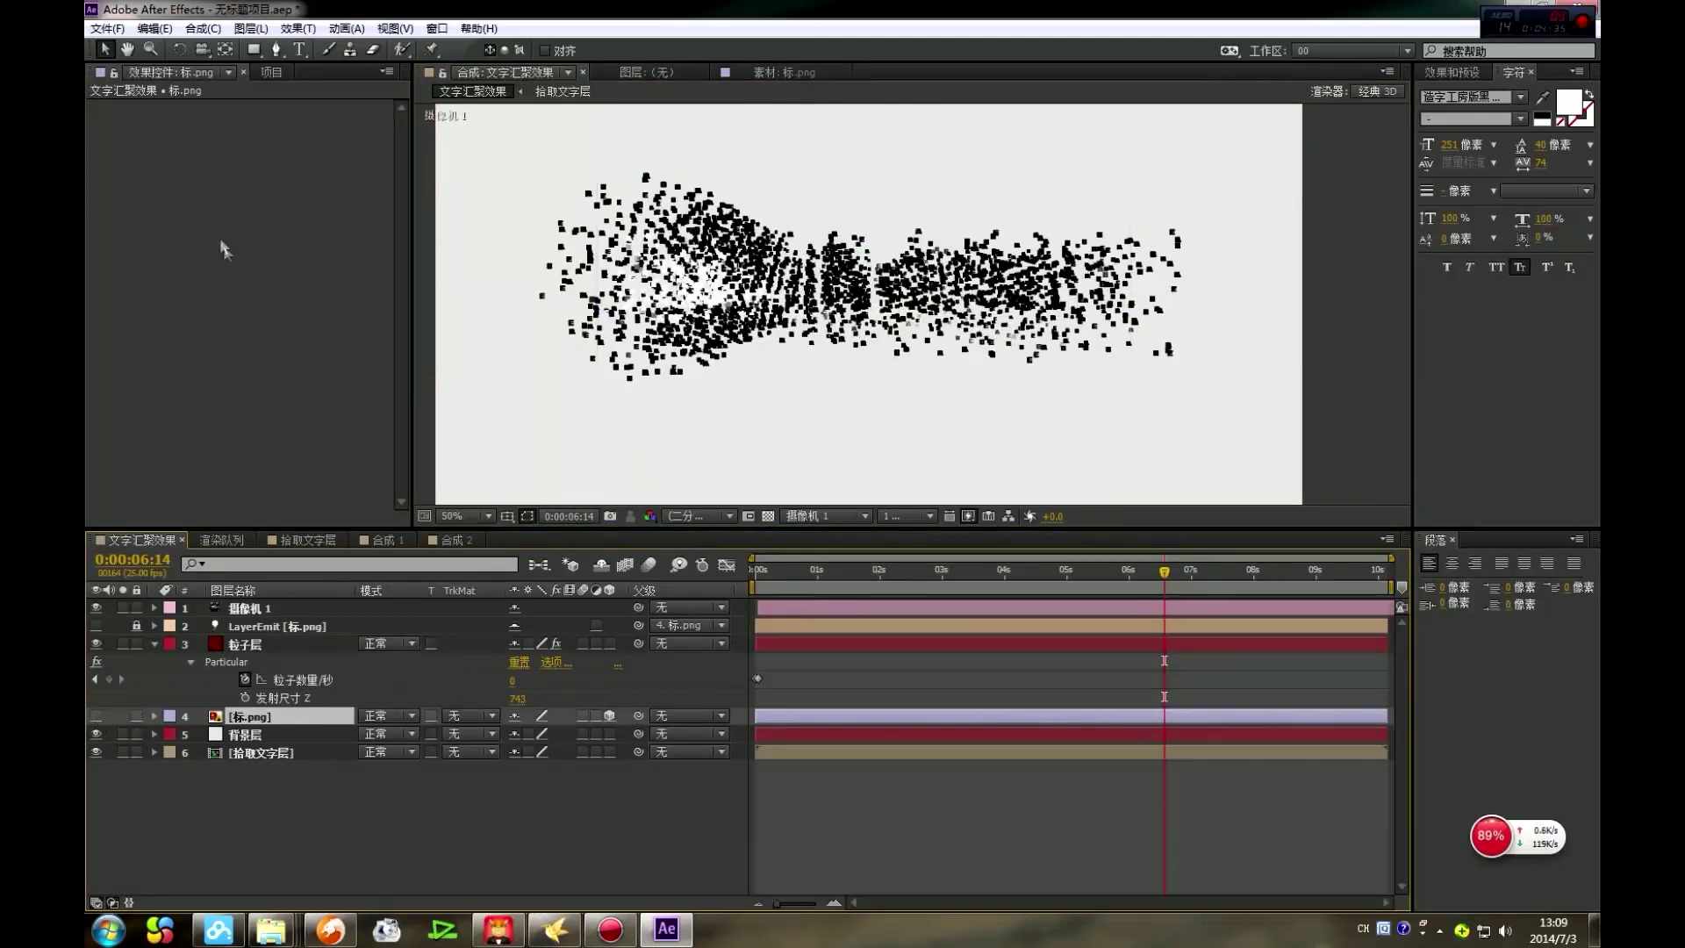
pyautogui.click(272, 71)
pyautogui.moveTo(128, 248); pyautogui.dragTo(302, 708)
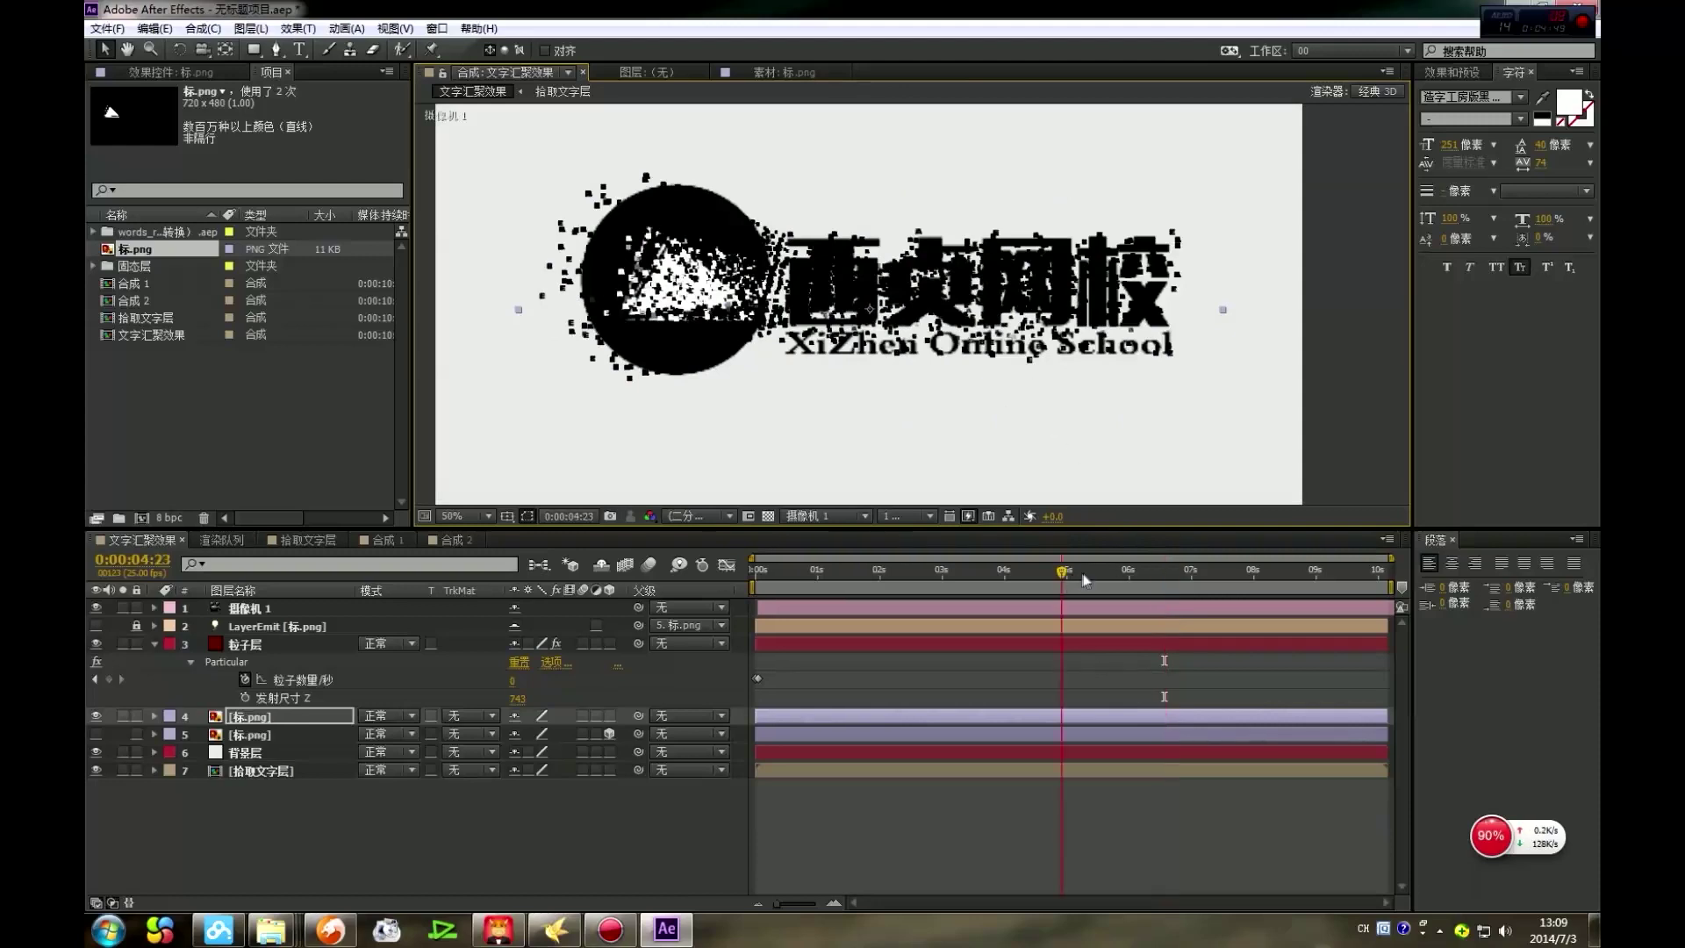
# Step: Start keyframing the 粒子层 layer's opacity at 100% at 0:00:06:02
pyautogui.click(1110, 573)
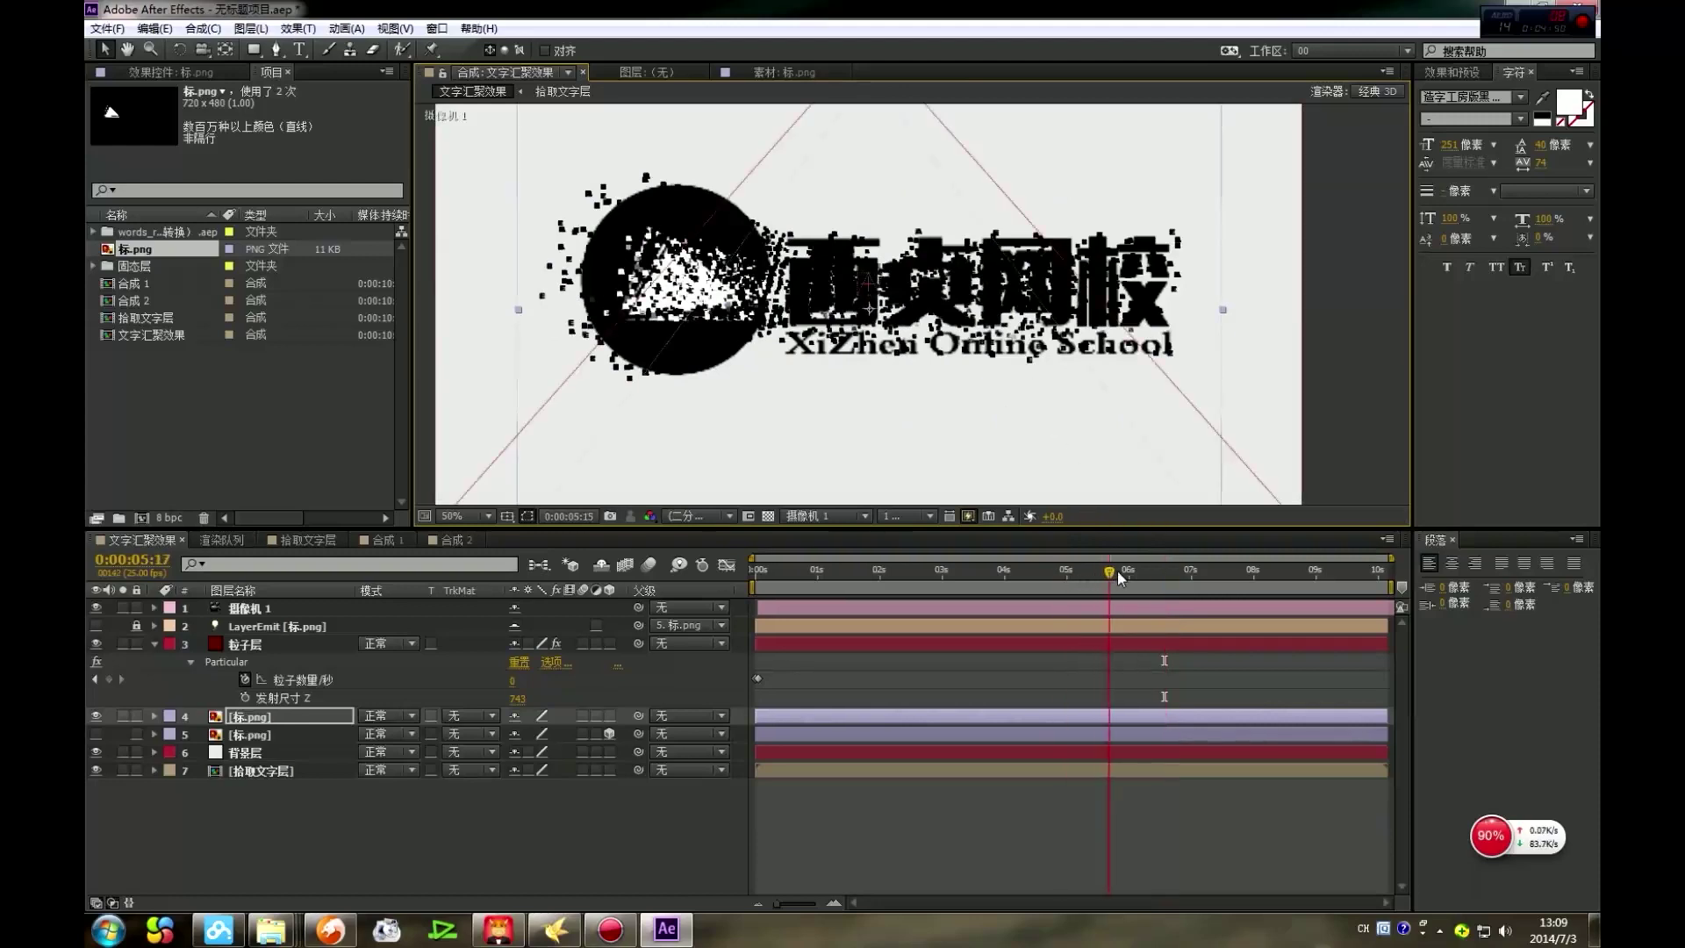
pyautogui.click(1206, 572)
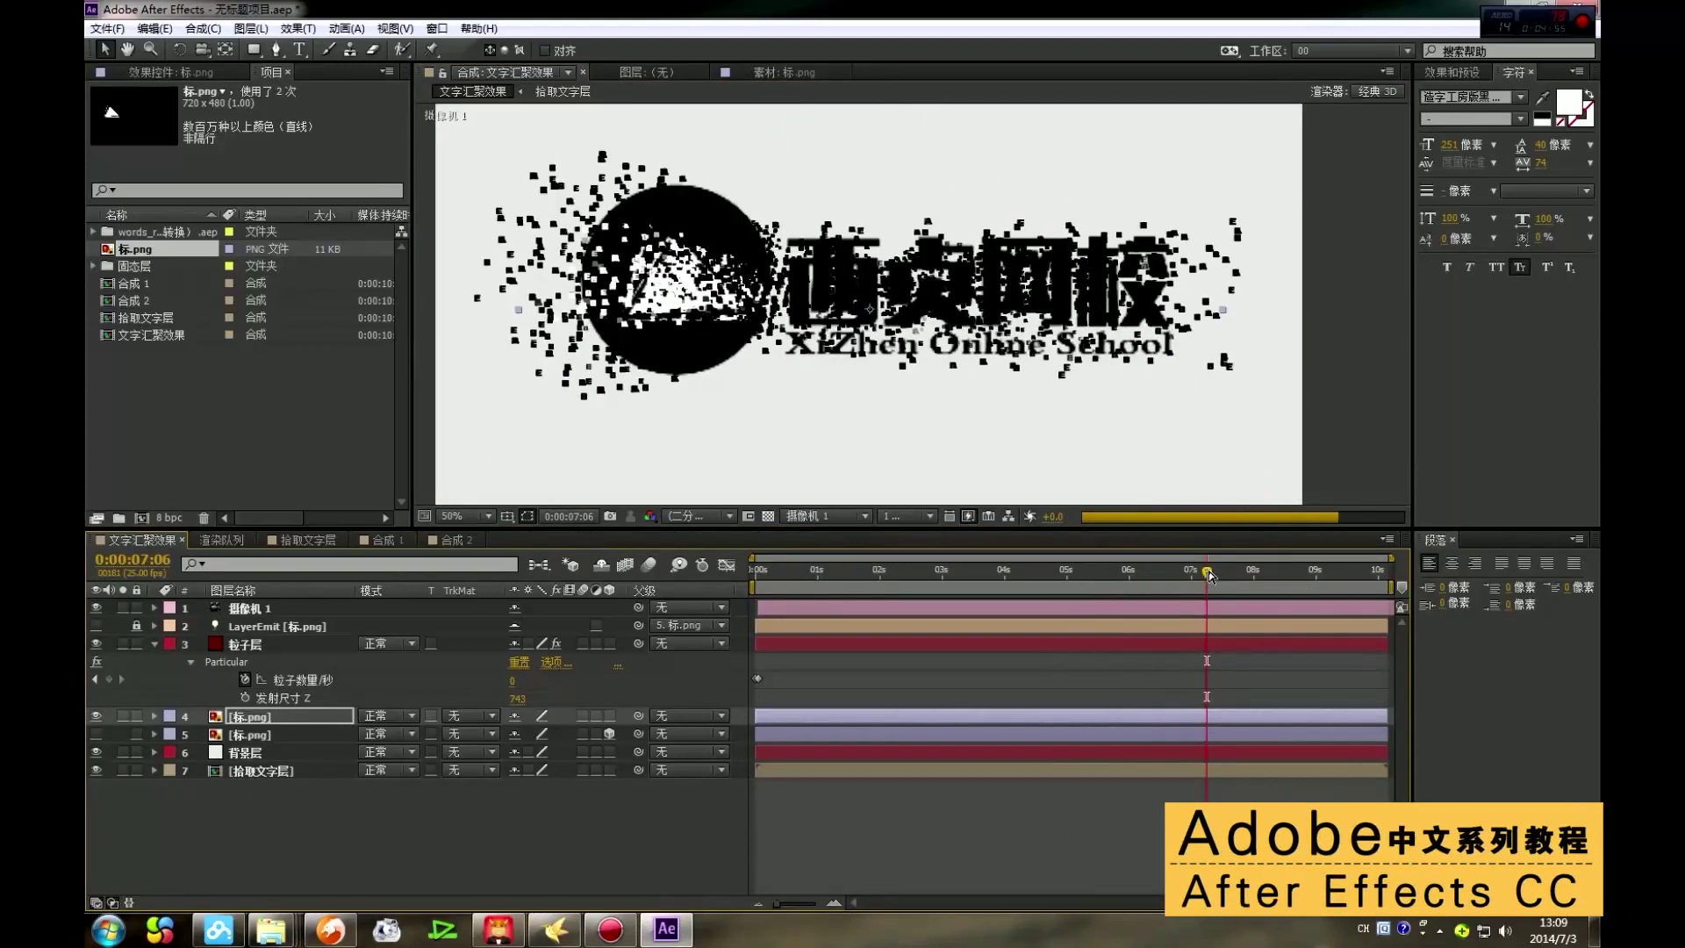
pyautogui.moveTo(1208, 572); pyautogui.dragTo(1241, 572)
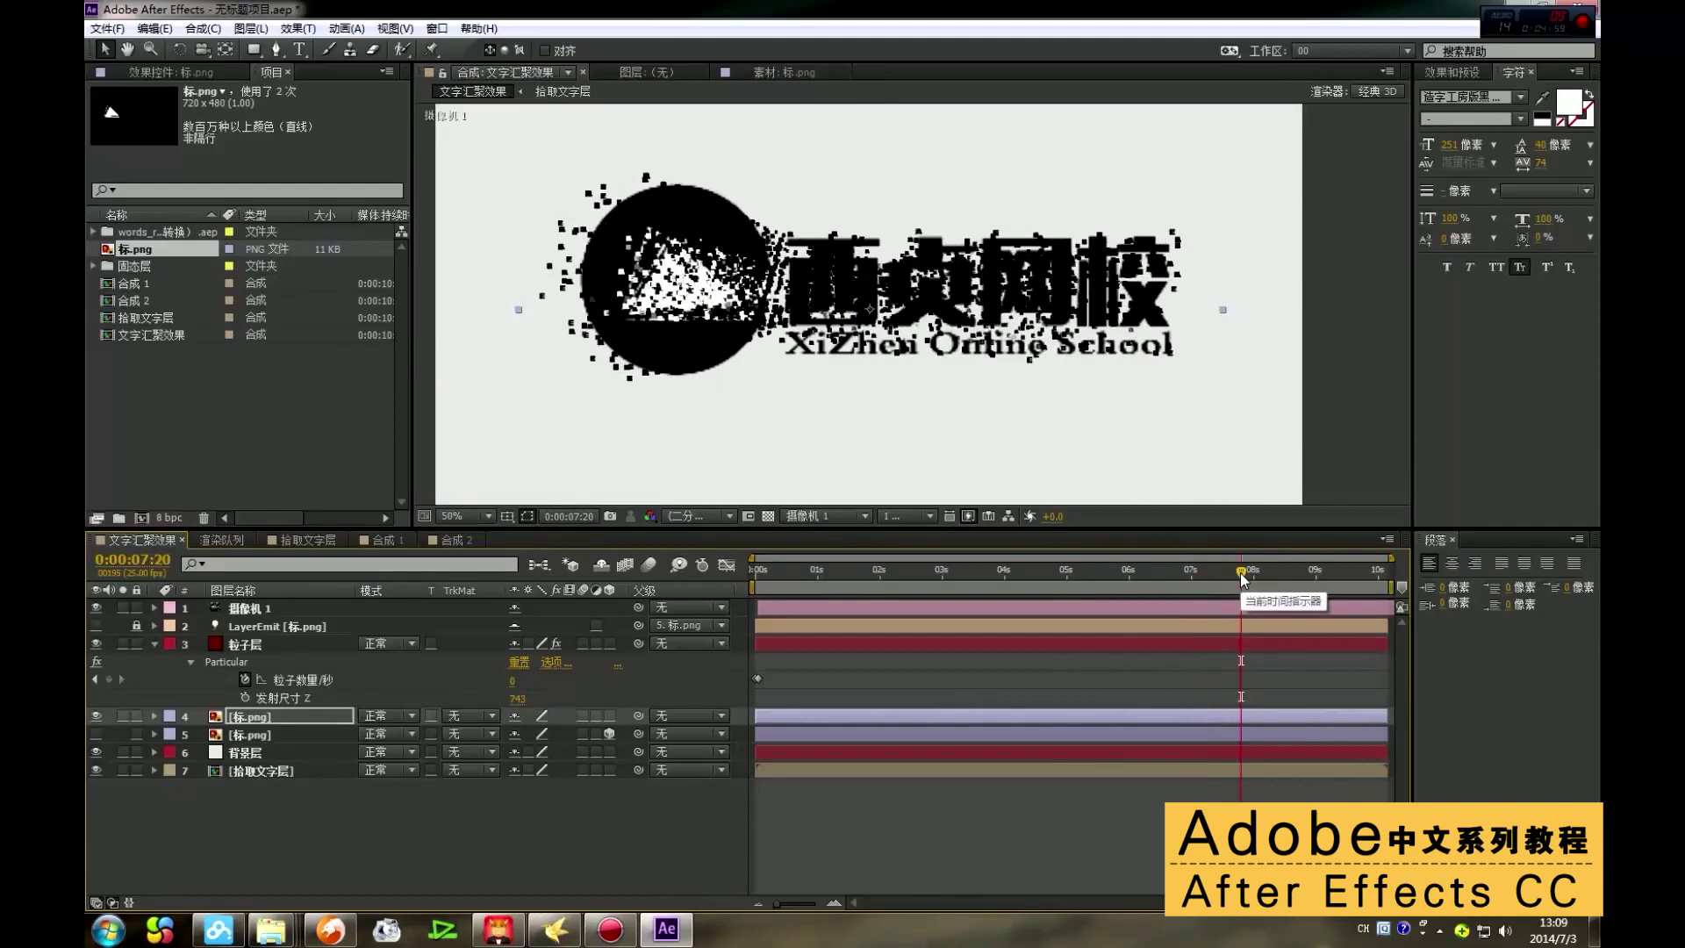
pyautogui.moveTo(1241, 575); pyautogui.dragTo(1216, 575)
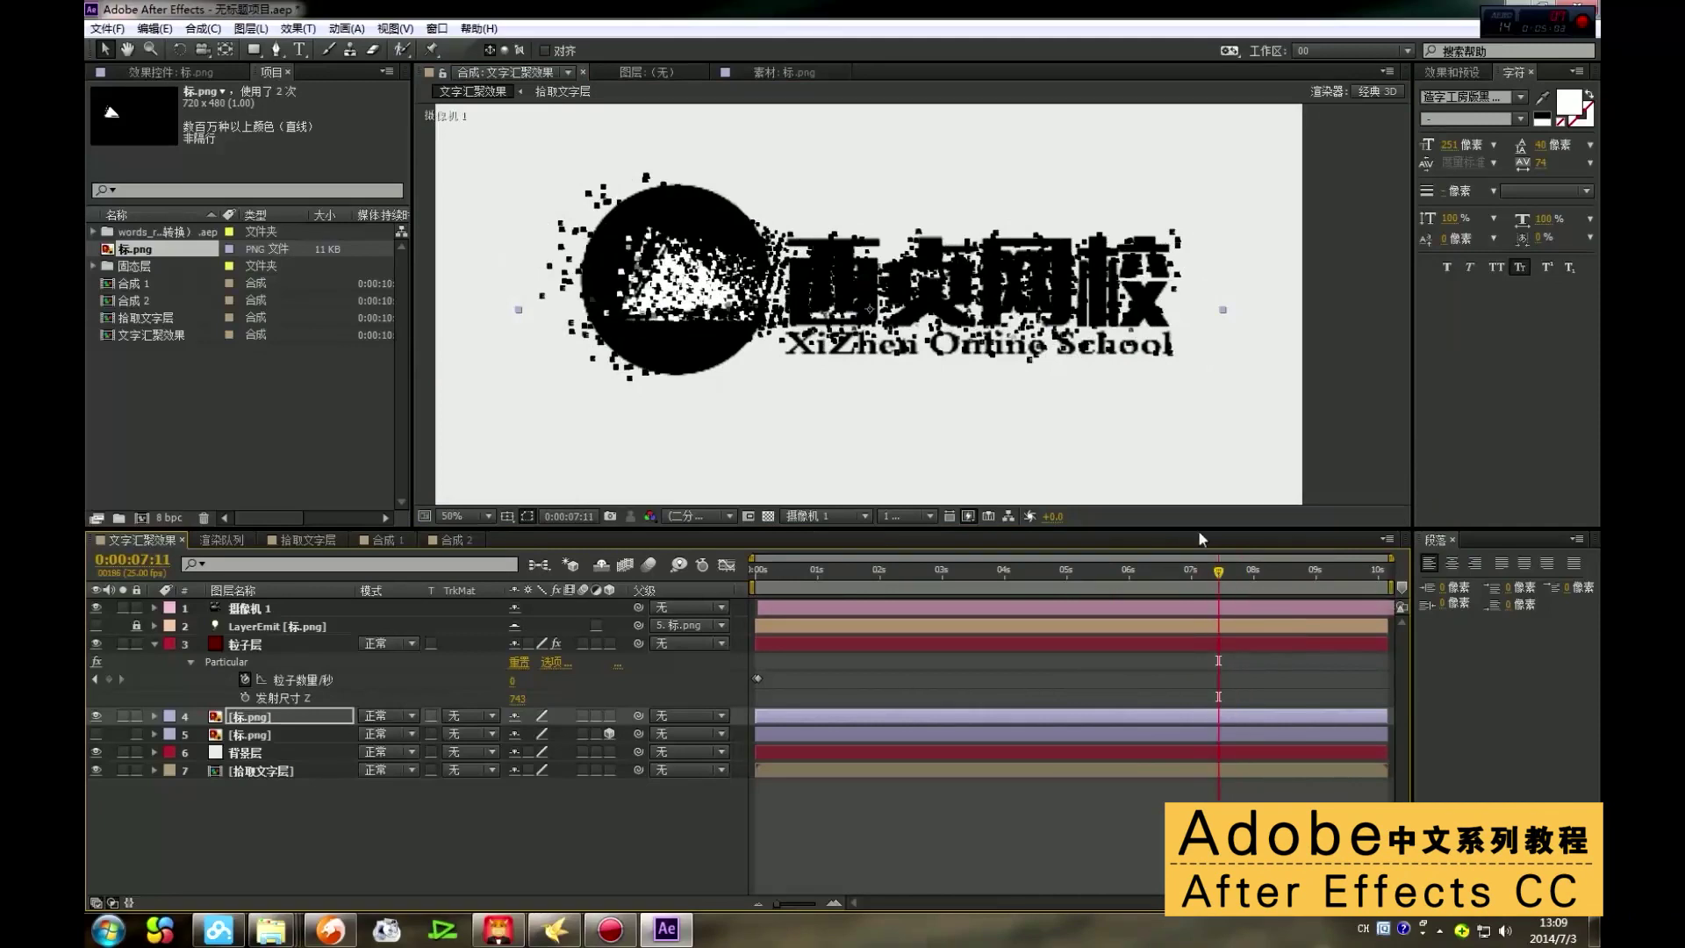
pyautogui.click(1187, 571)
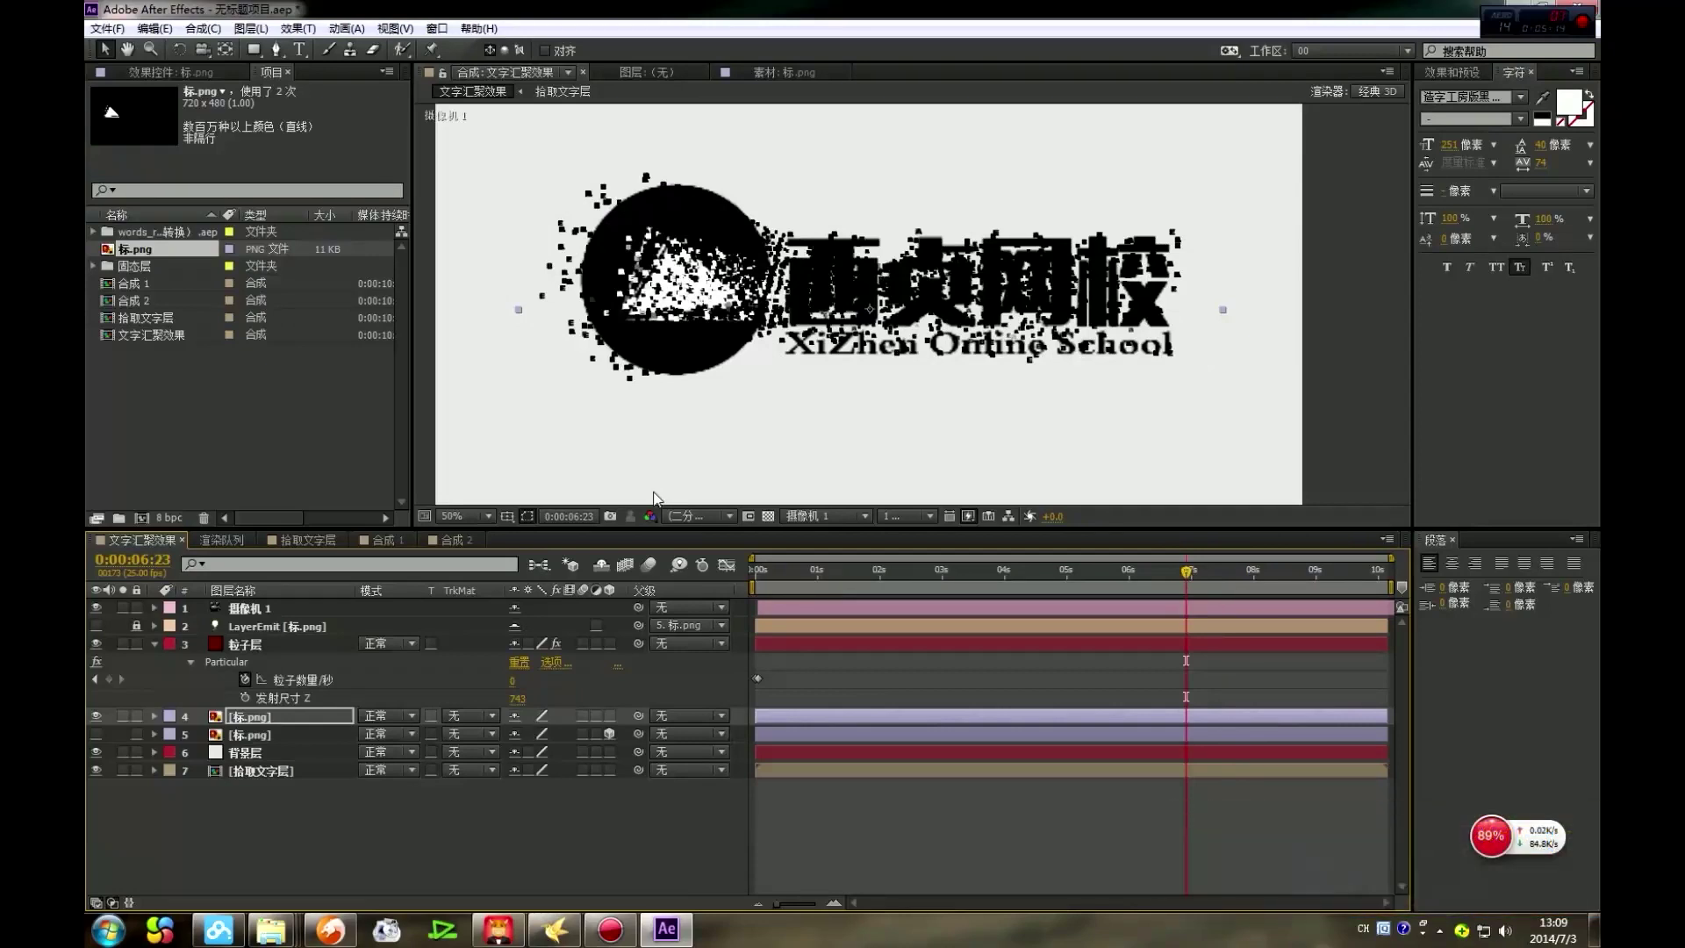
pyautogui.click(1153, 571)
pyautogui.click(1135, 572)
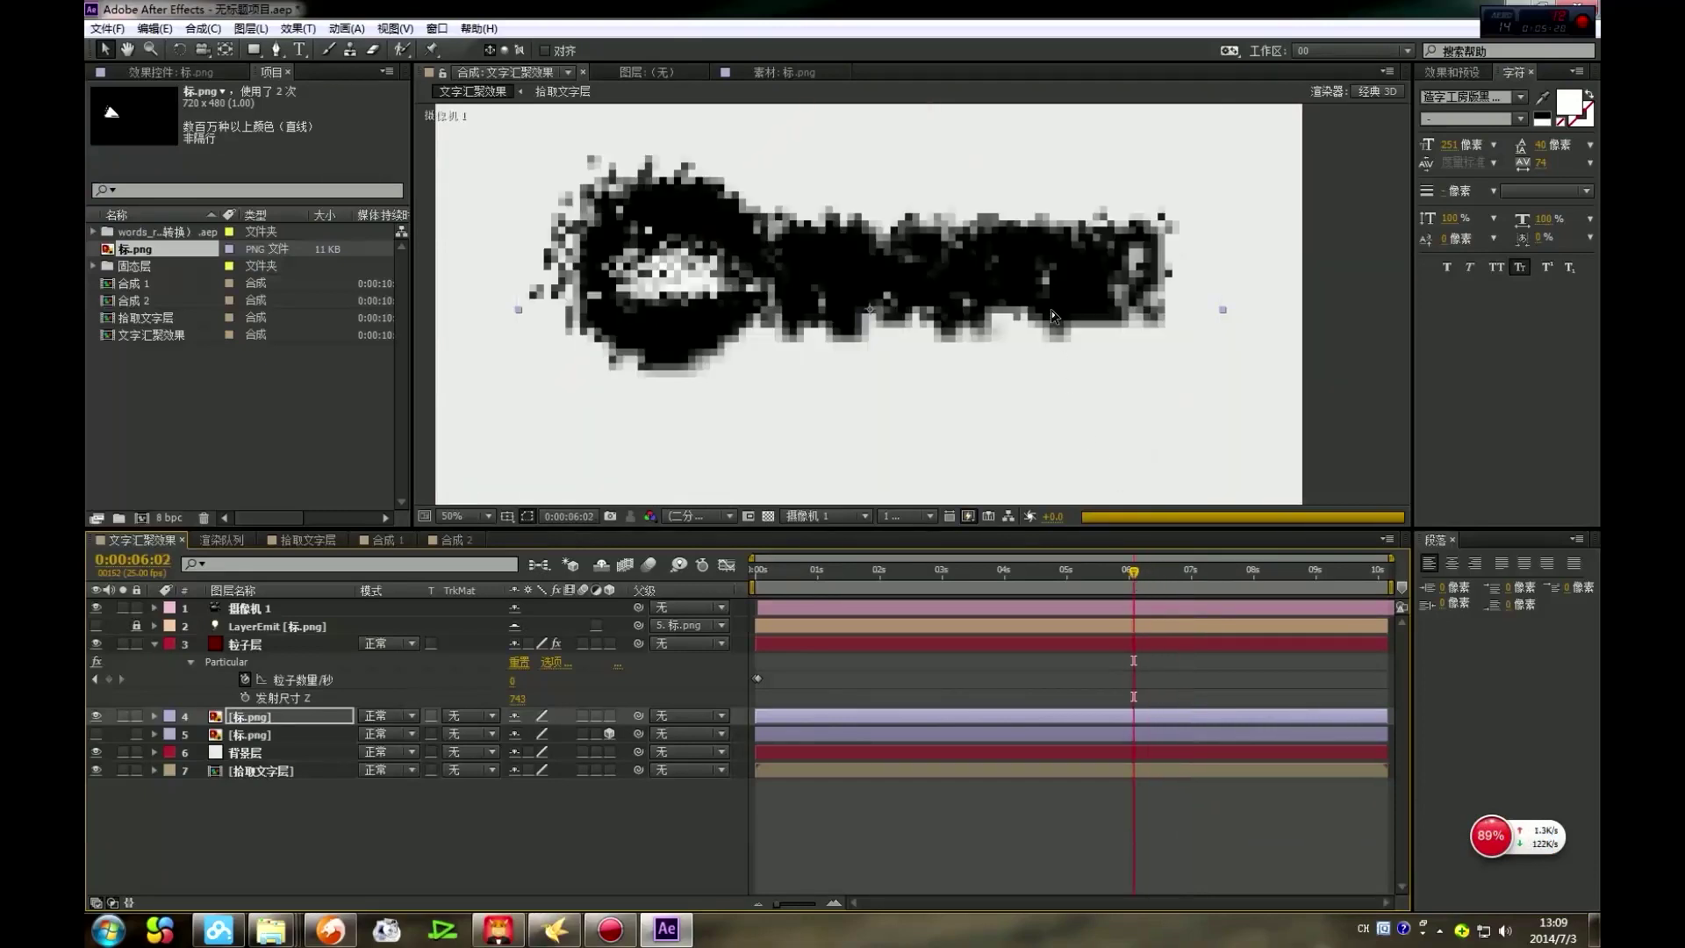
pyautogui.click(253, 718)
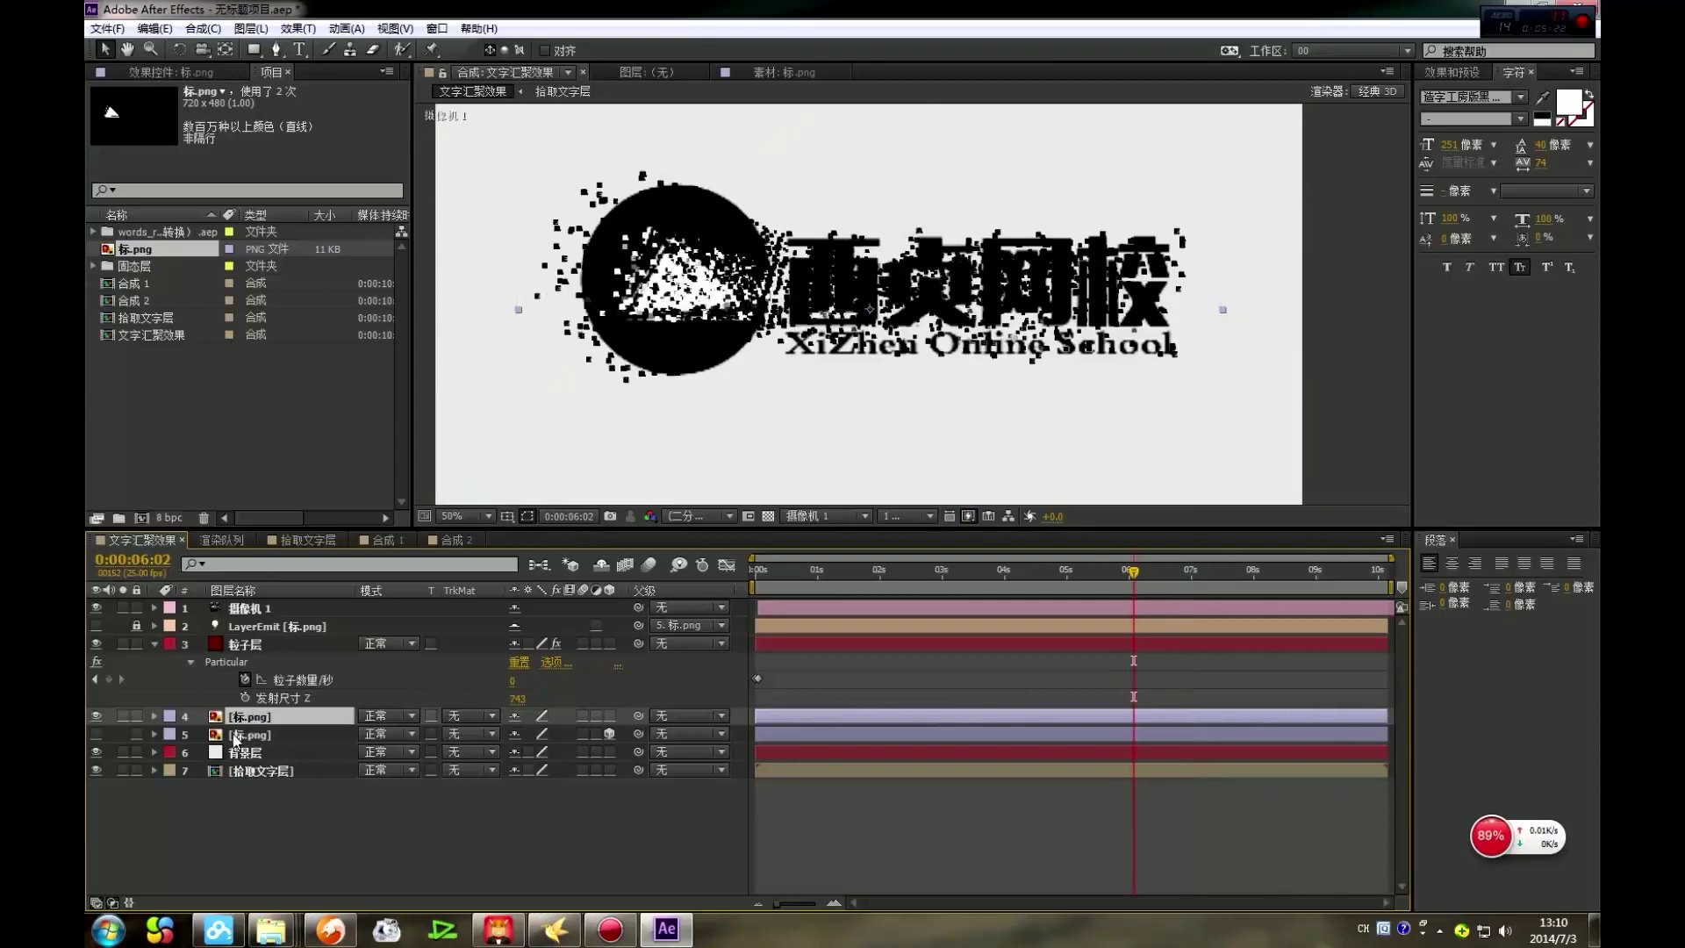
pyautogui.click(263, 644)
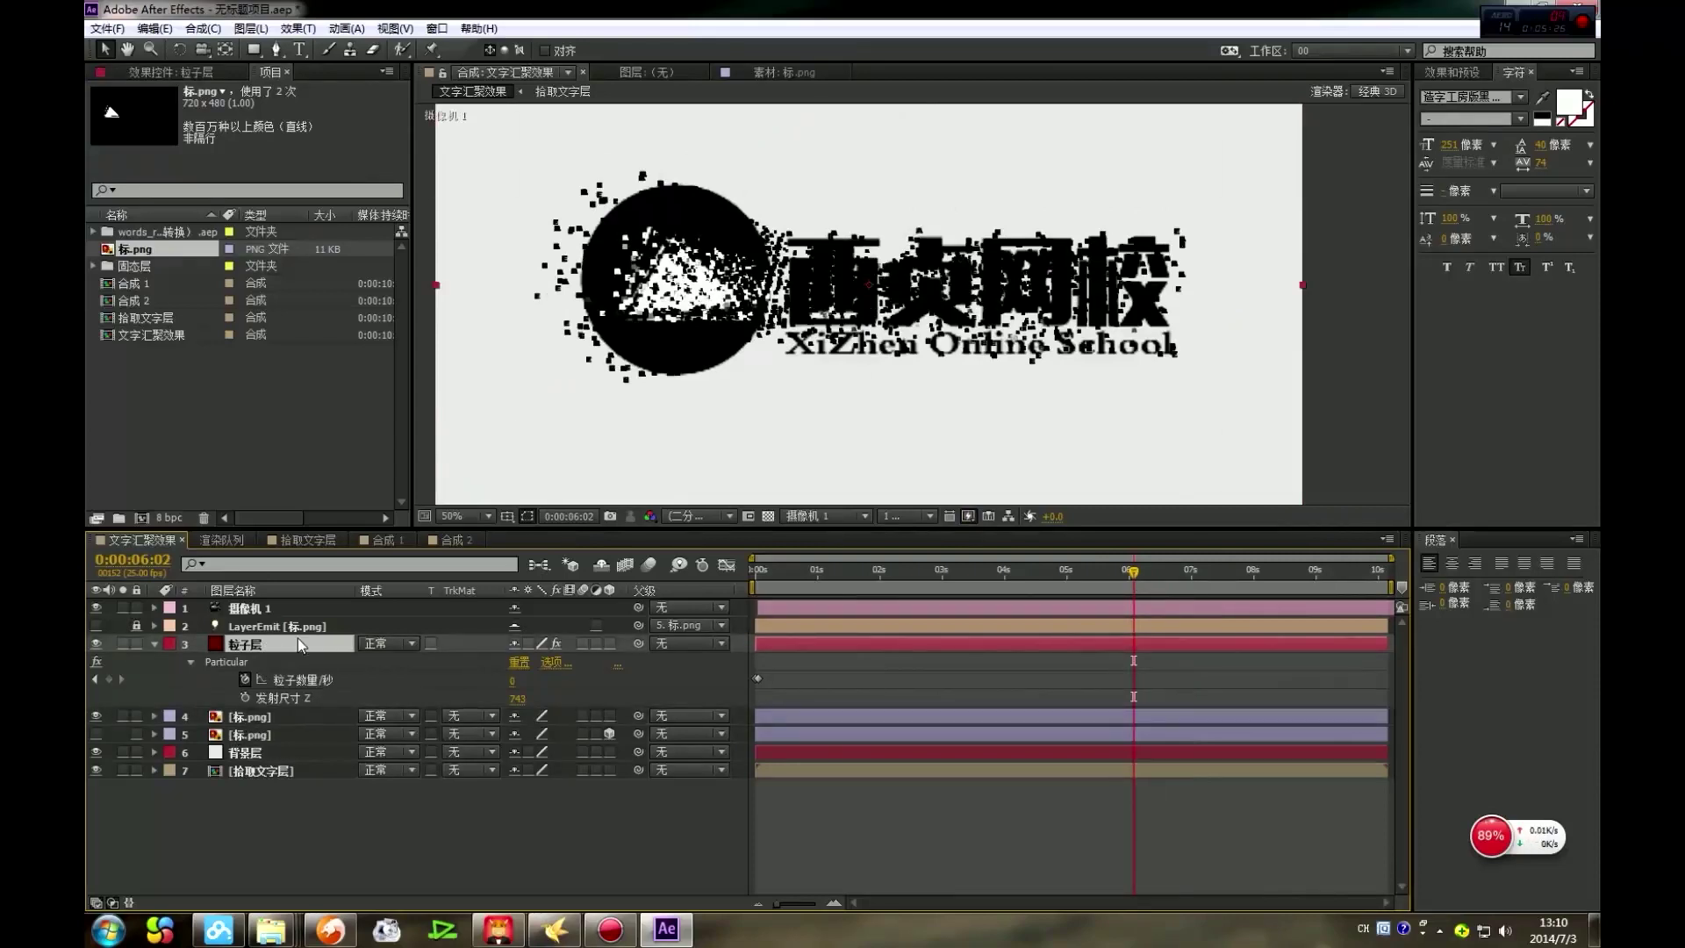
pyautogui.press('t')
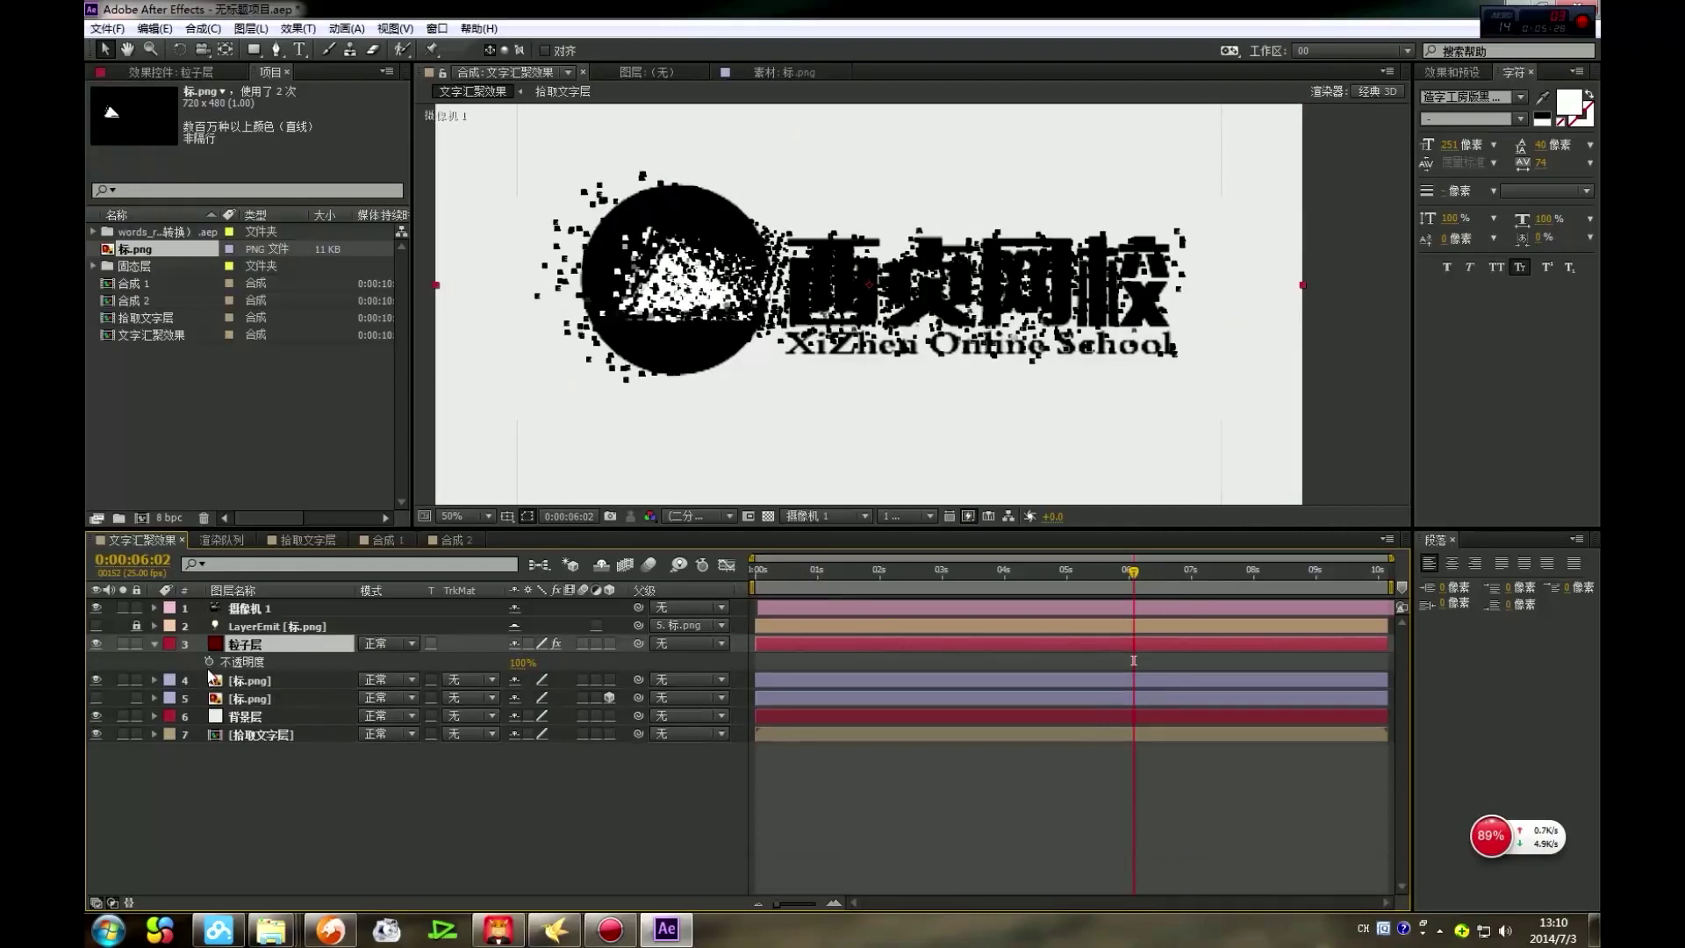
pyautogui.click(208, 661)
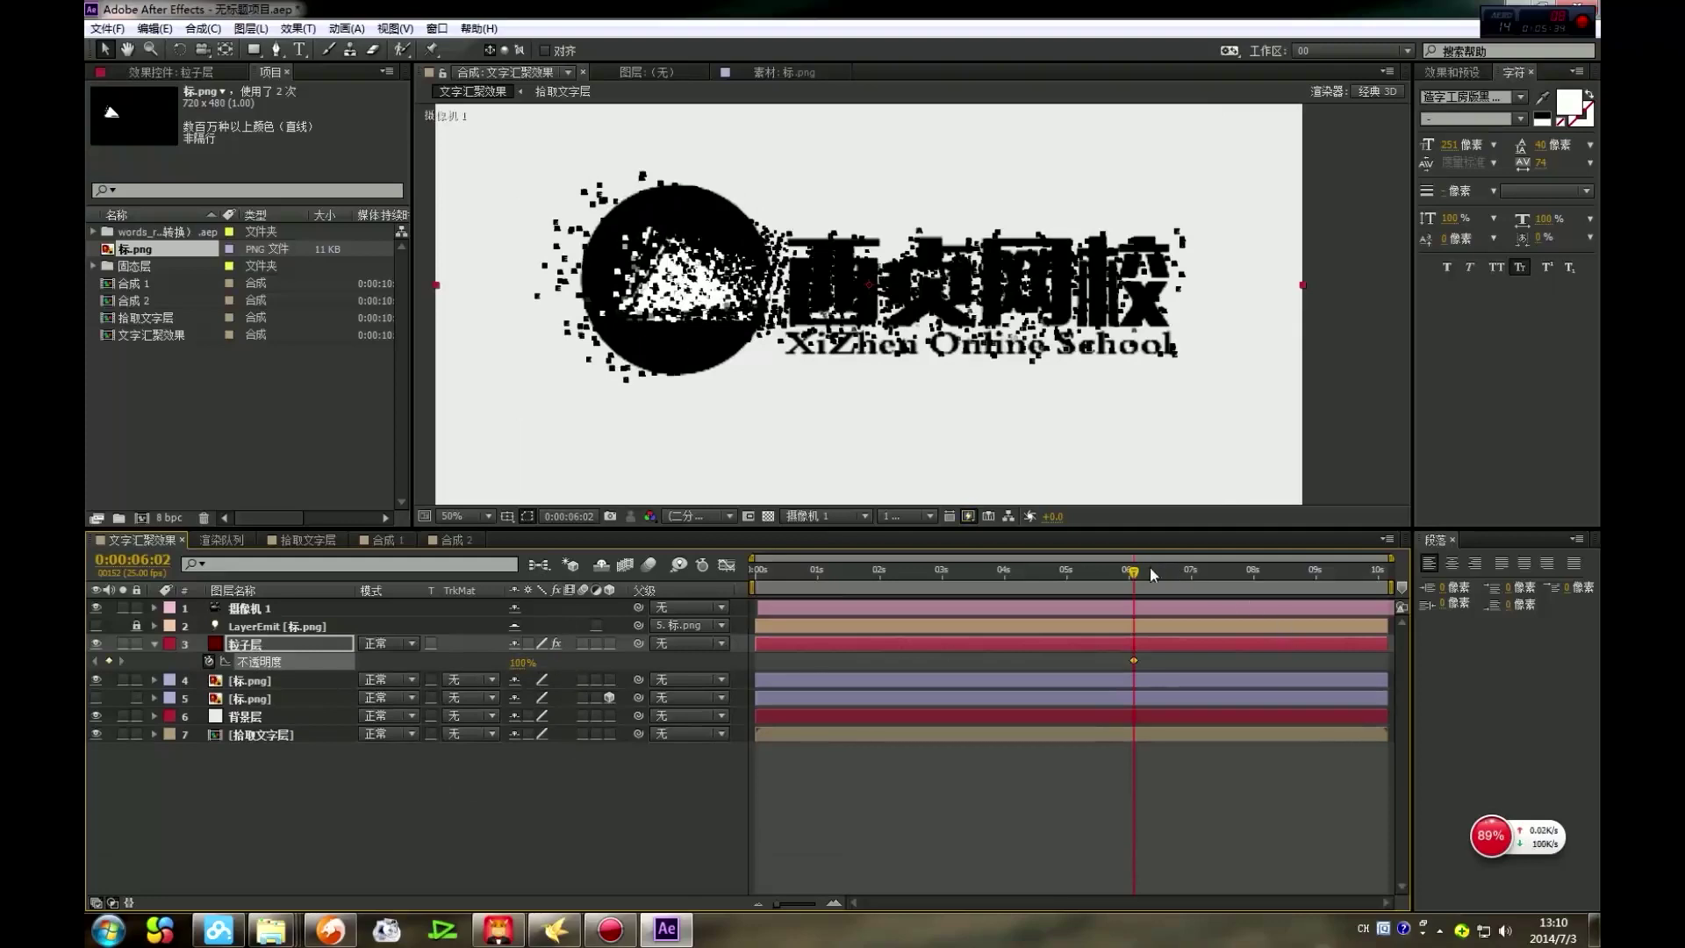
# Step: Set the 粒子层 layer's opacity to 0% at 0:00:07:02 to fade the particles out
pyautogui.moveTo(1153, 572); pyautogui.dragTo(1194, 570)
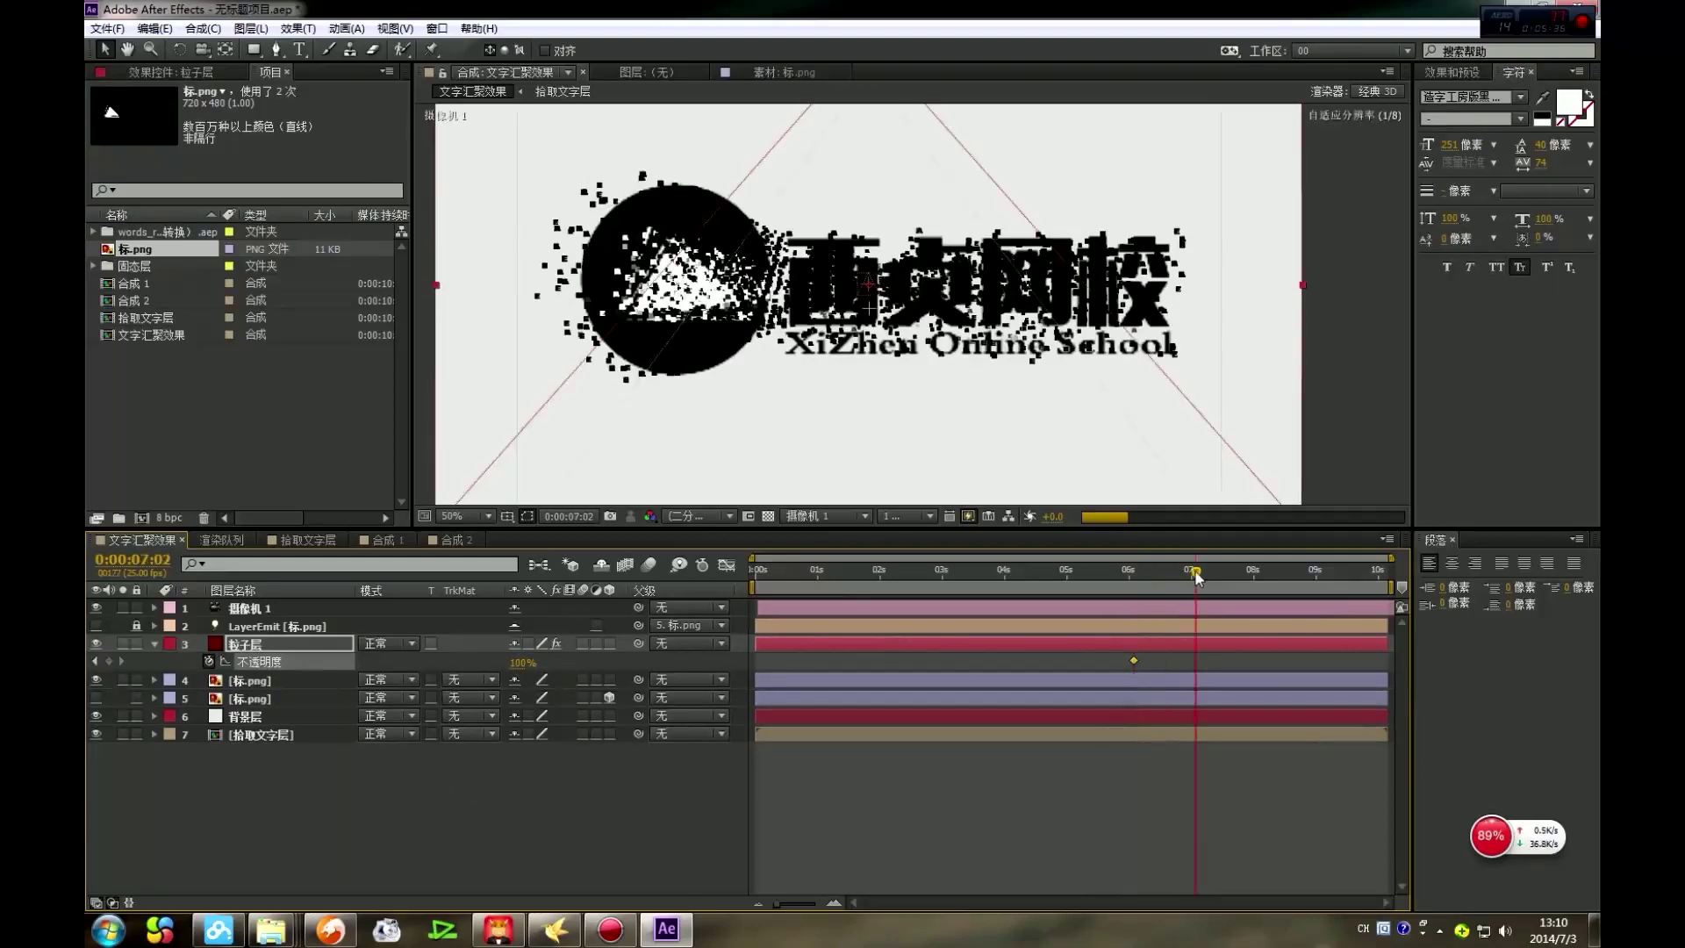
pyautogui.click(523, 663)
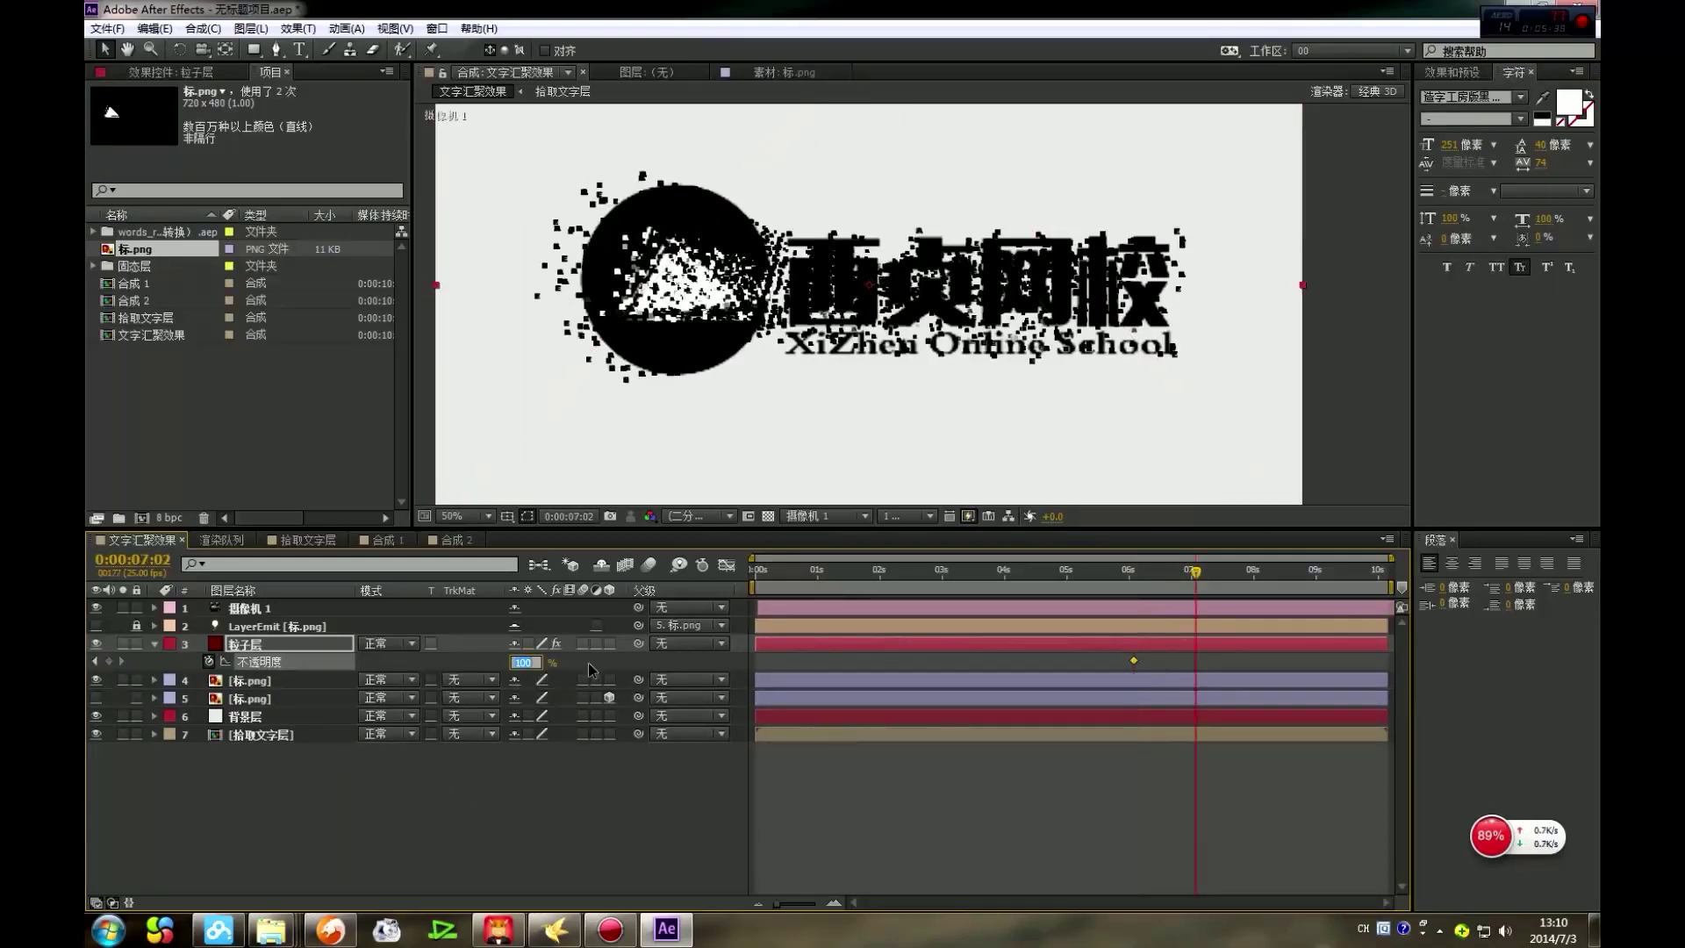
pyautogui.write('0')
pyautogui.press('Return')
# Step: Keyframe the upper 标.png layer's opacity at 0% at 0:00:04:24
pyautogui.moveTo(1121, 572); pyautogui.dragTo(1057, 594)
pyautogui.click(250, 681)
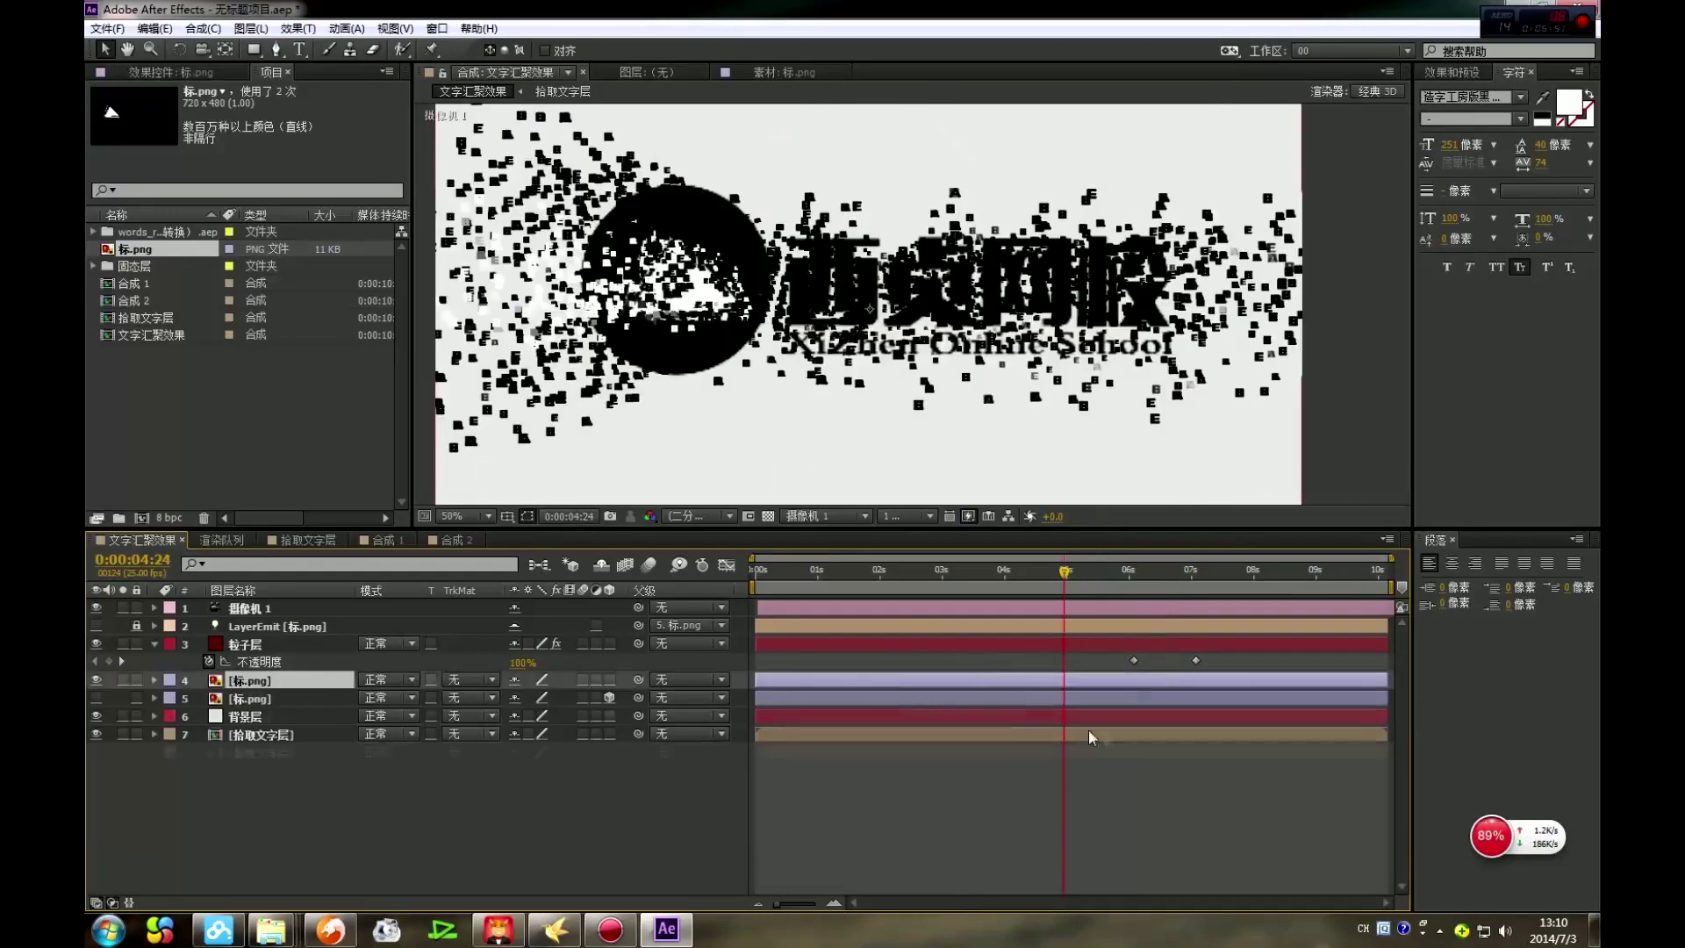
pyautogui.press('t')
pyautogui.click(209, 698)
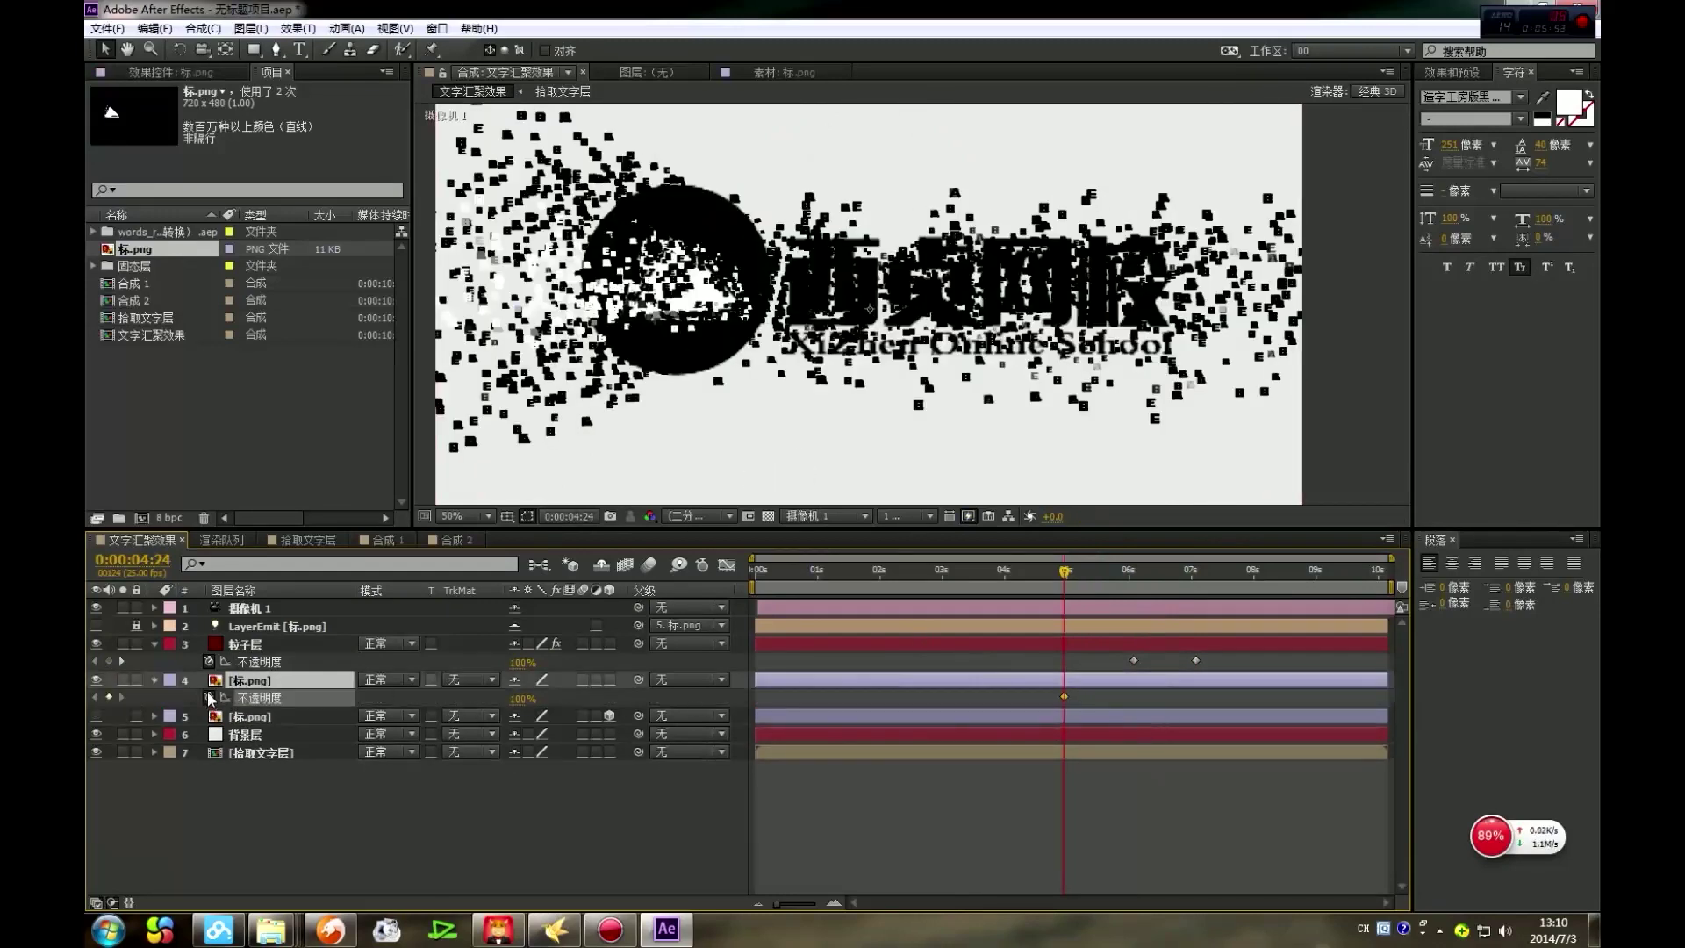
pyautogui.click(523, 699)
pyautogui.write('0')
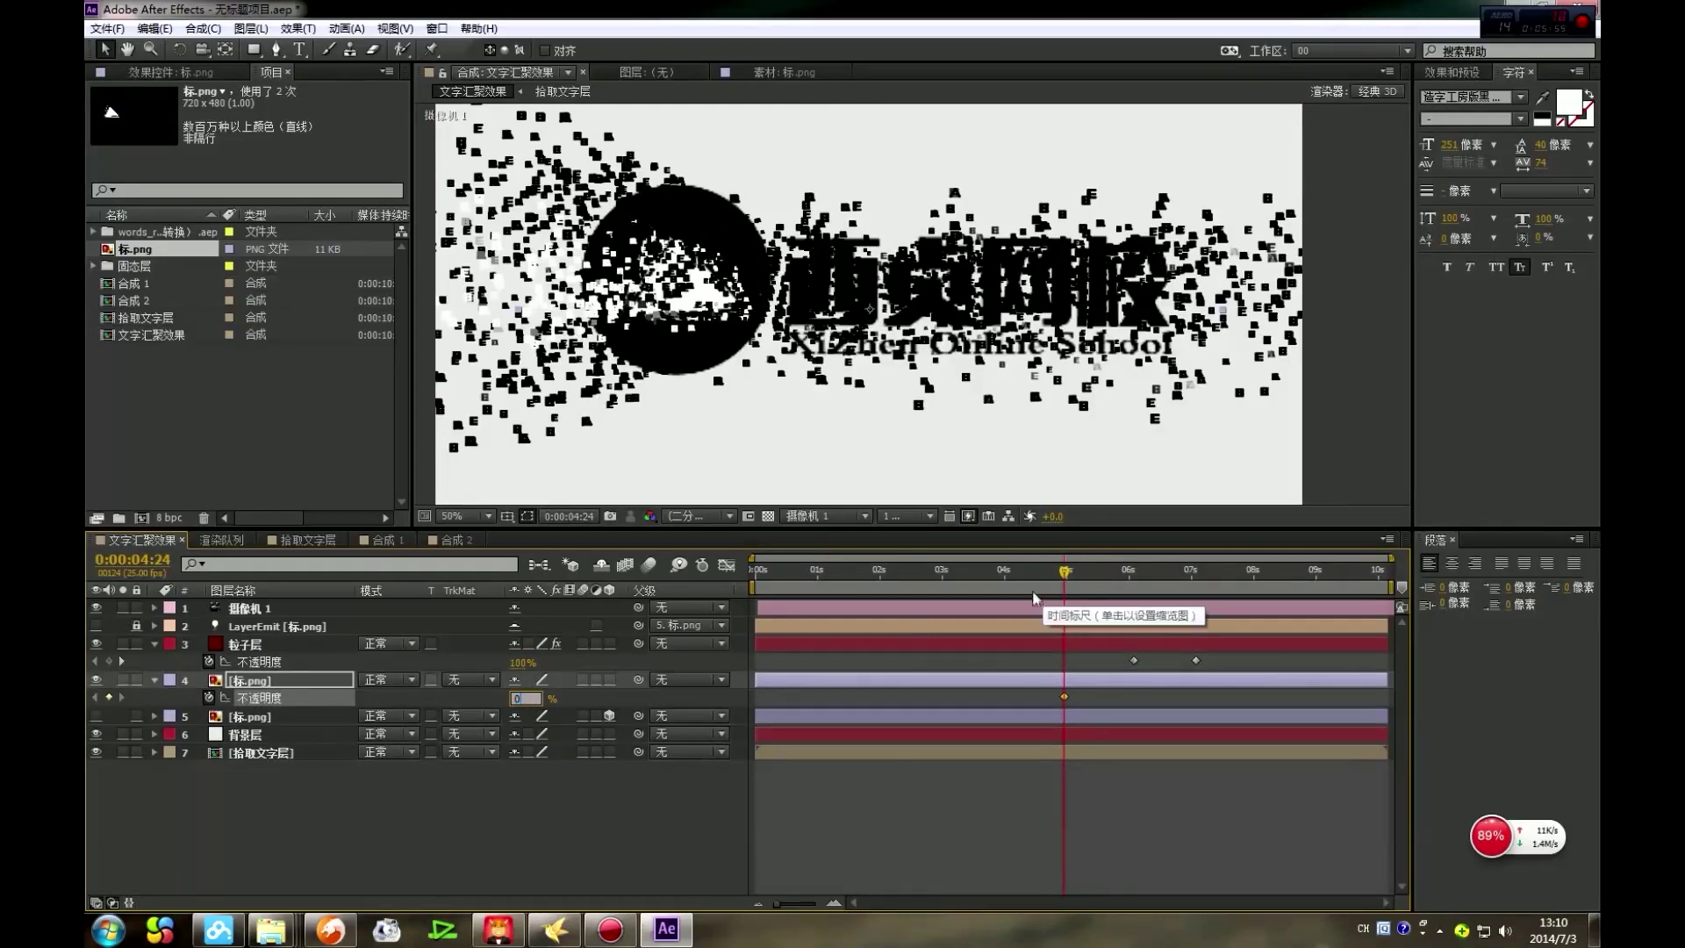
# Step: Set the upper 标.png layer's opacity to 100% at 0:00:07:01 to fade the logo in
pyautogui.moveTo(1106, 587); pyautogui.dragTo(1193, 576)
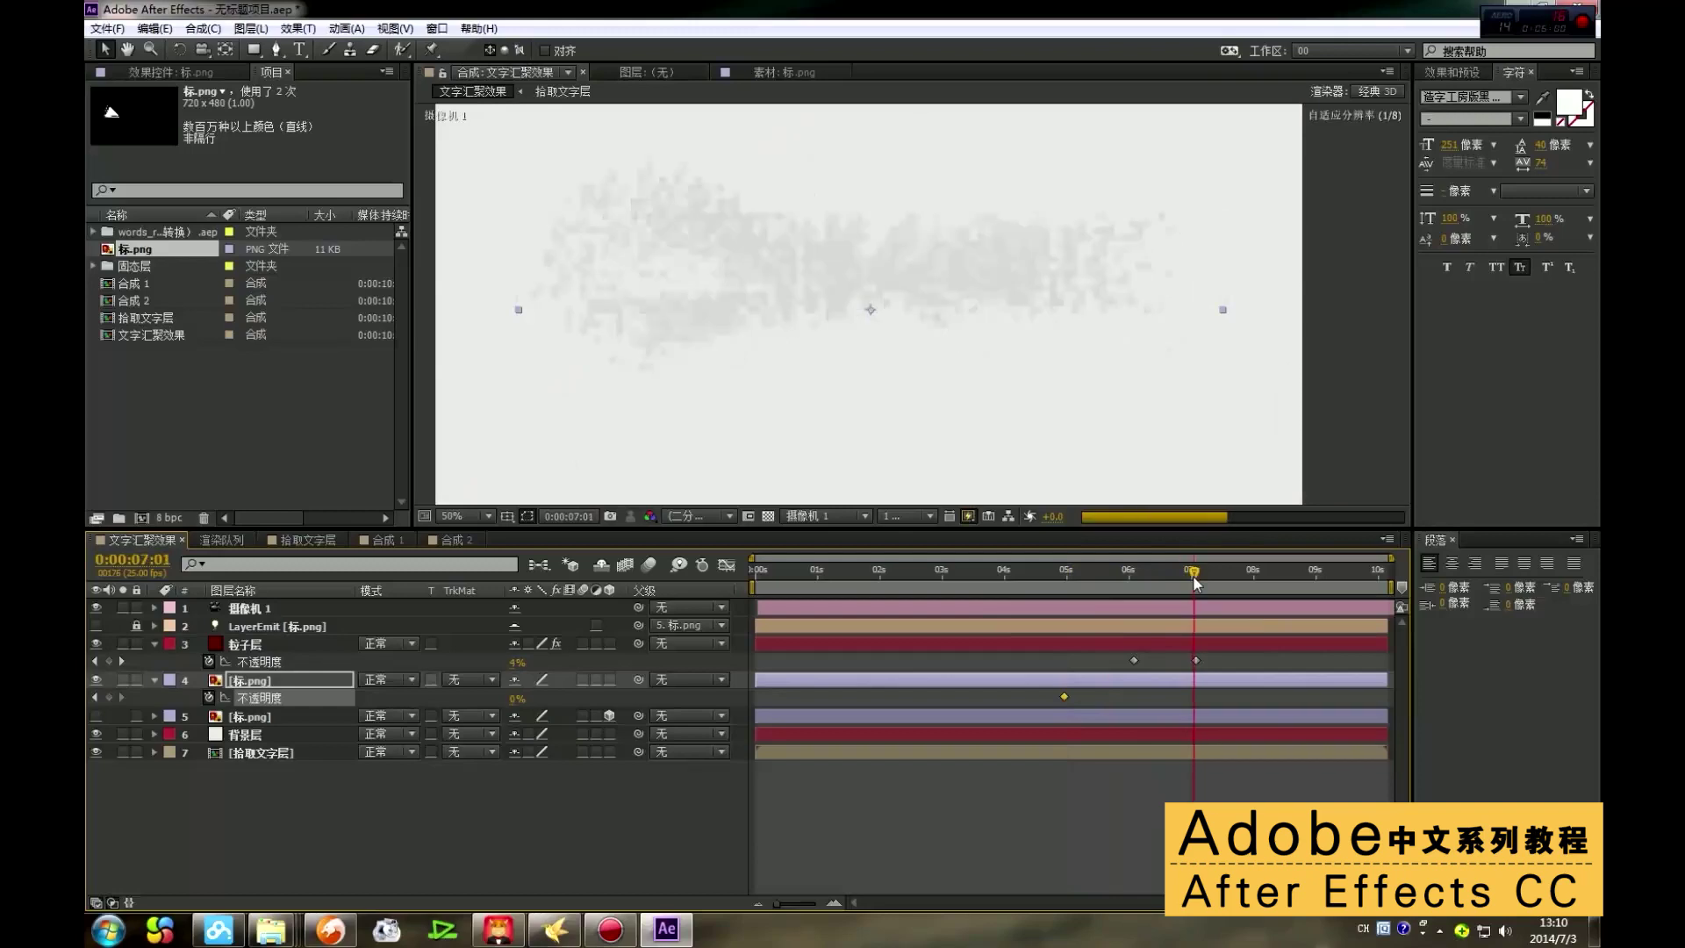
pyautogui.click(518, 707)
pyautogui.click(518, 700)
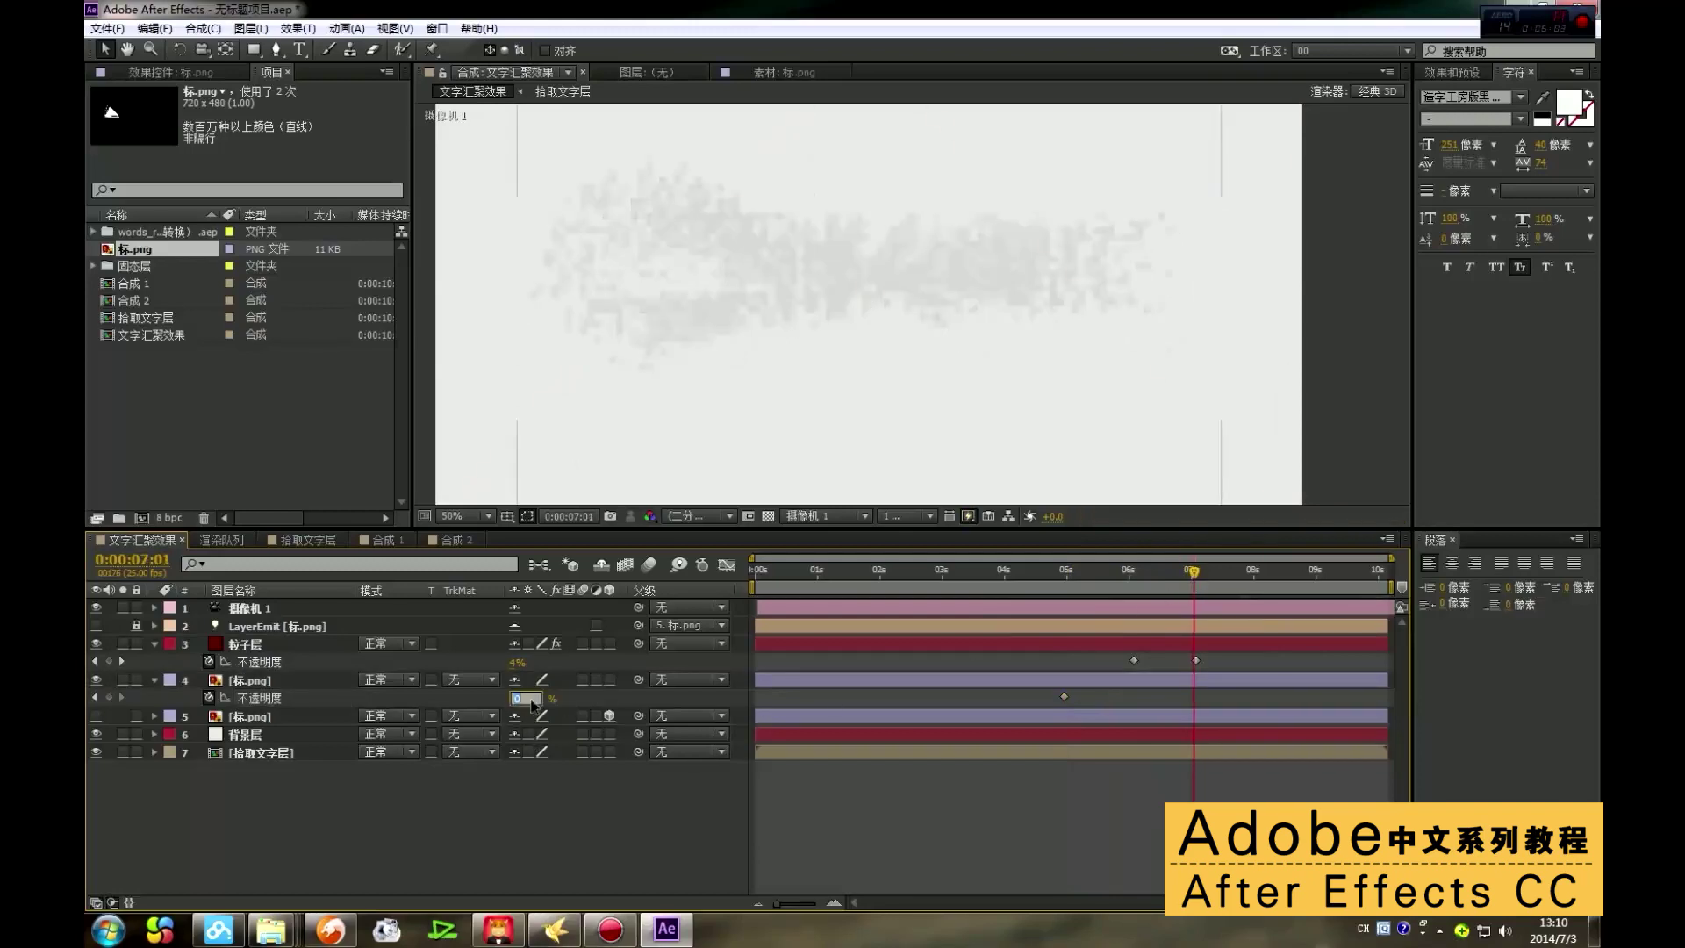
pyautogui.write('100')
pyautogui.press('Return')
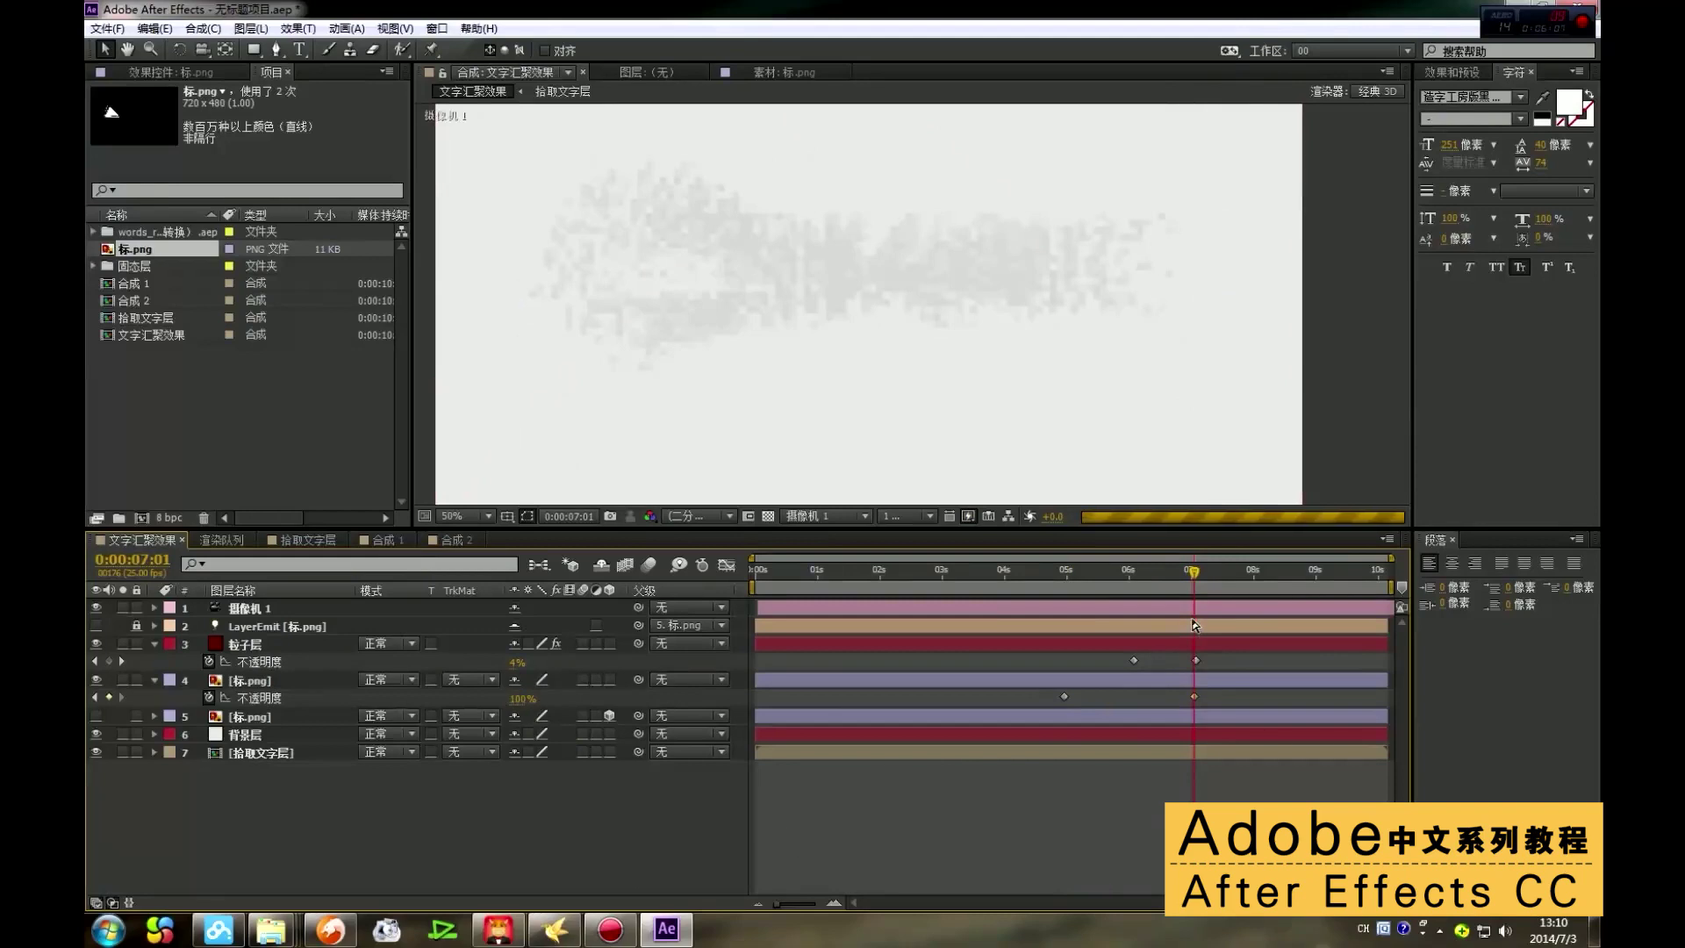
# Step: Check the crossfade and move the upper 标.png layer's first opacity keyframe to about 5.4 seconds
pyautogui.click(1061, 573)
pyautogui.press('space')
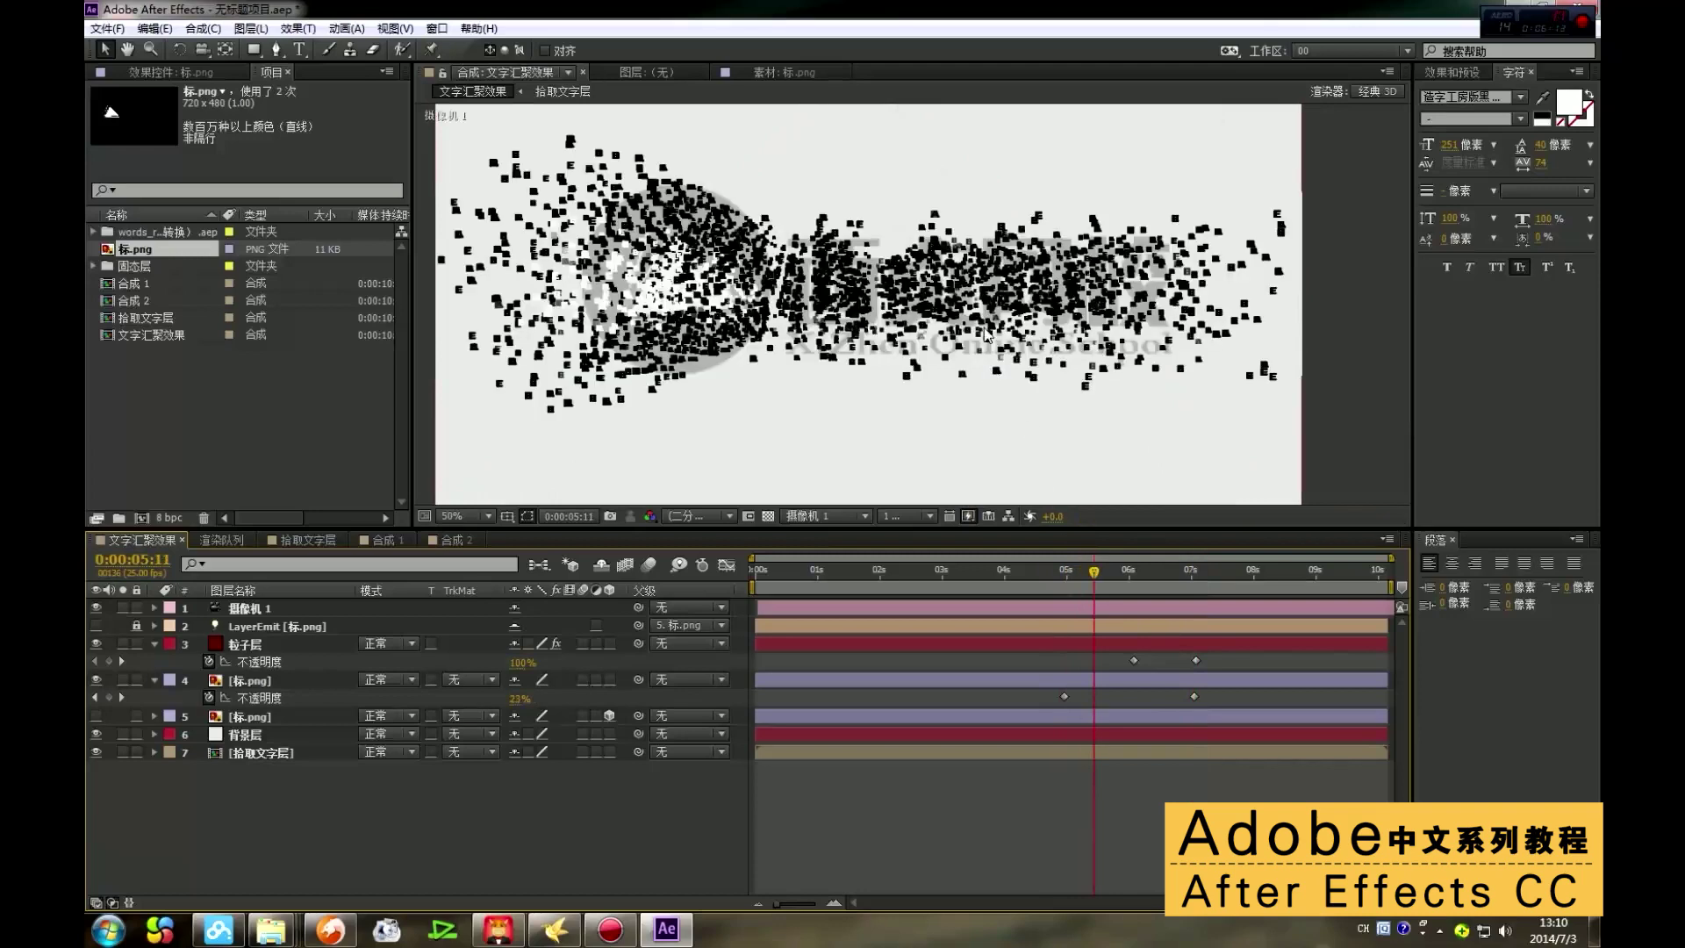
pyautogui.click(1116, 572)
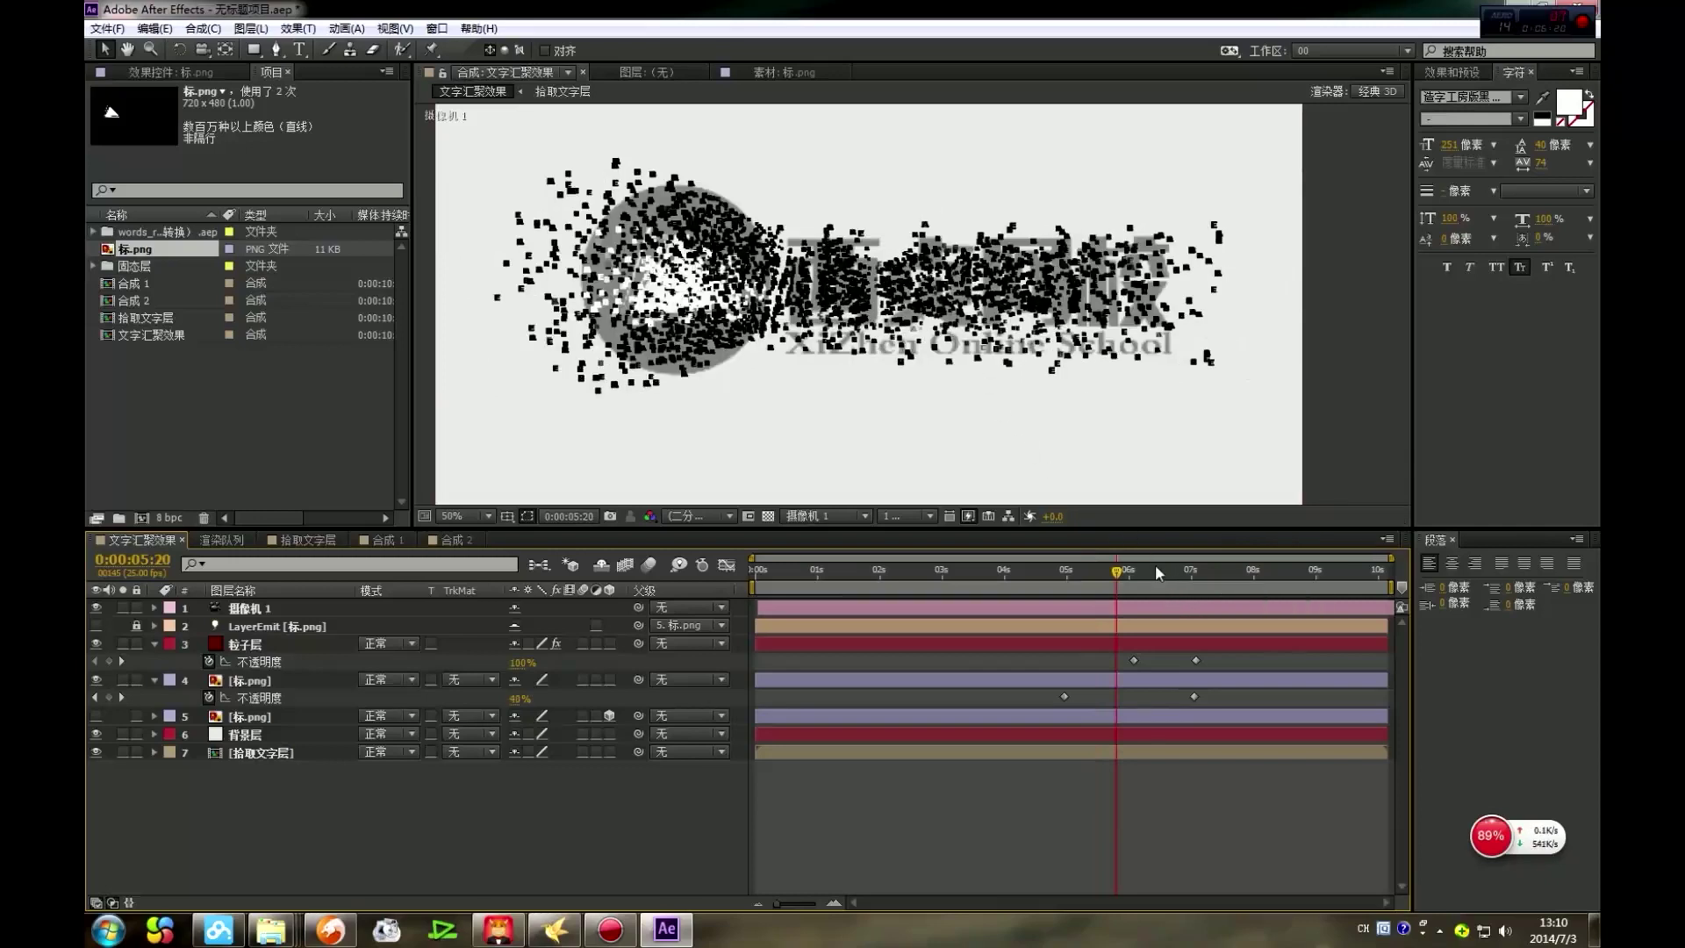
pyautogui.click(1156, 571)
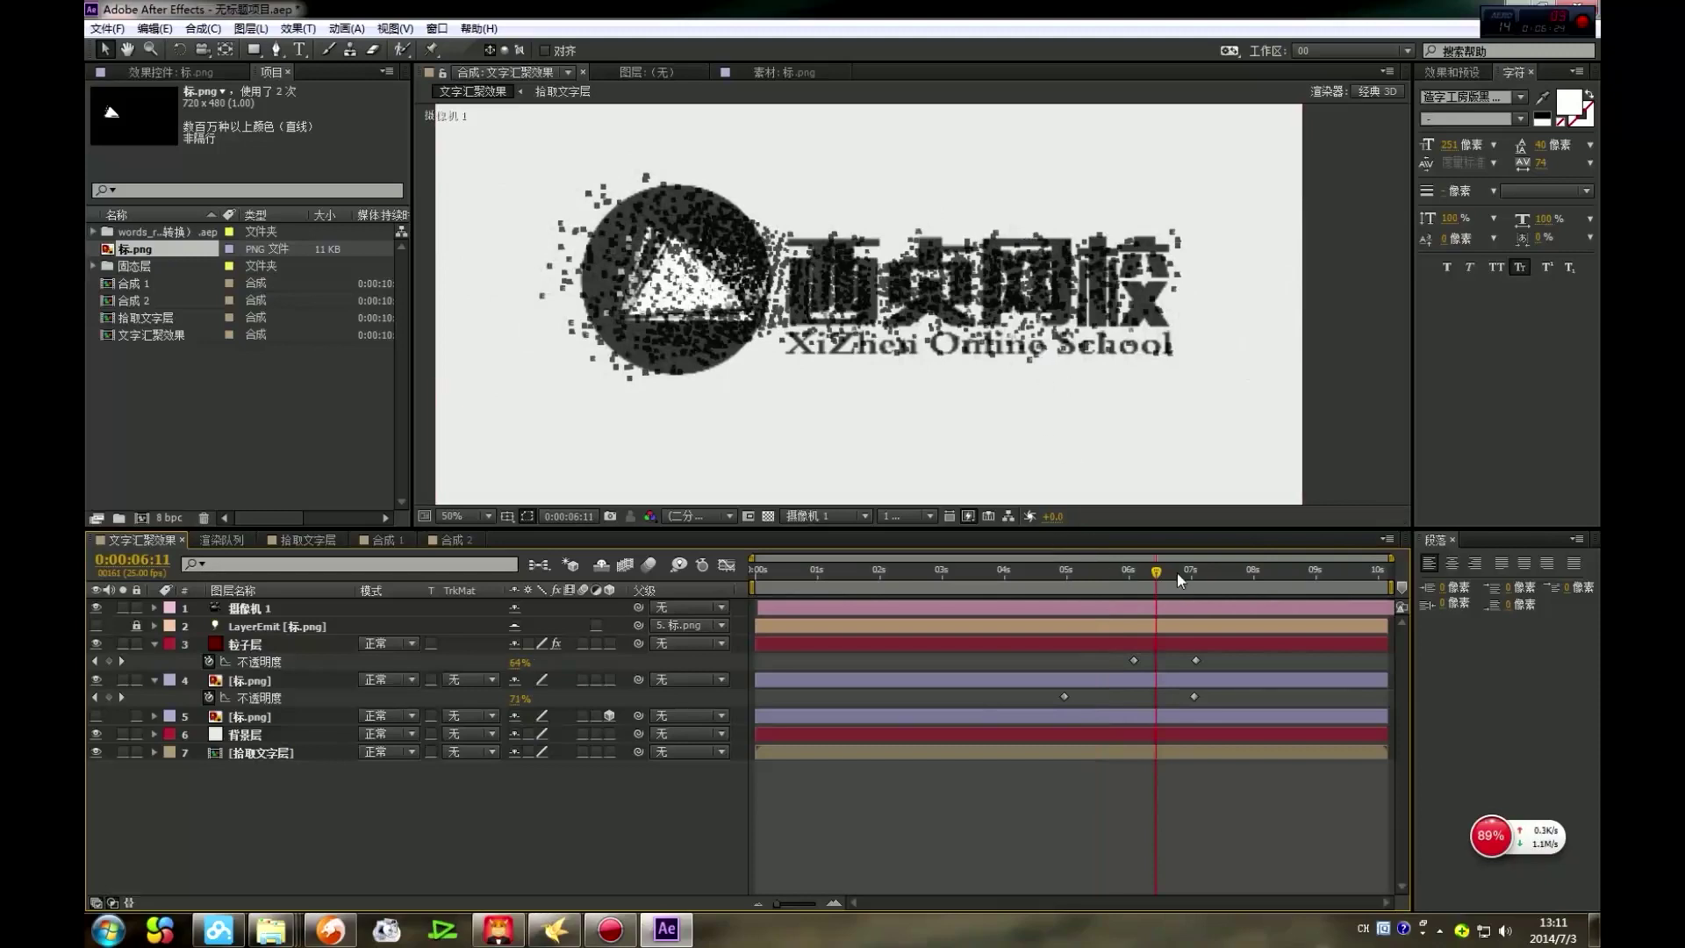
pyautogui.moveTo(1063, 696); pyautogui.dragTo(1092, 692)
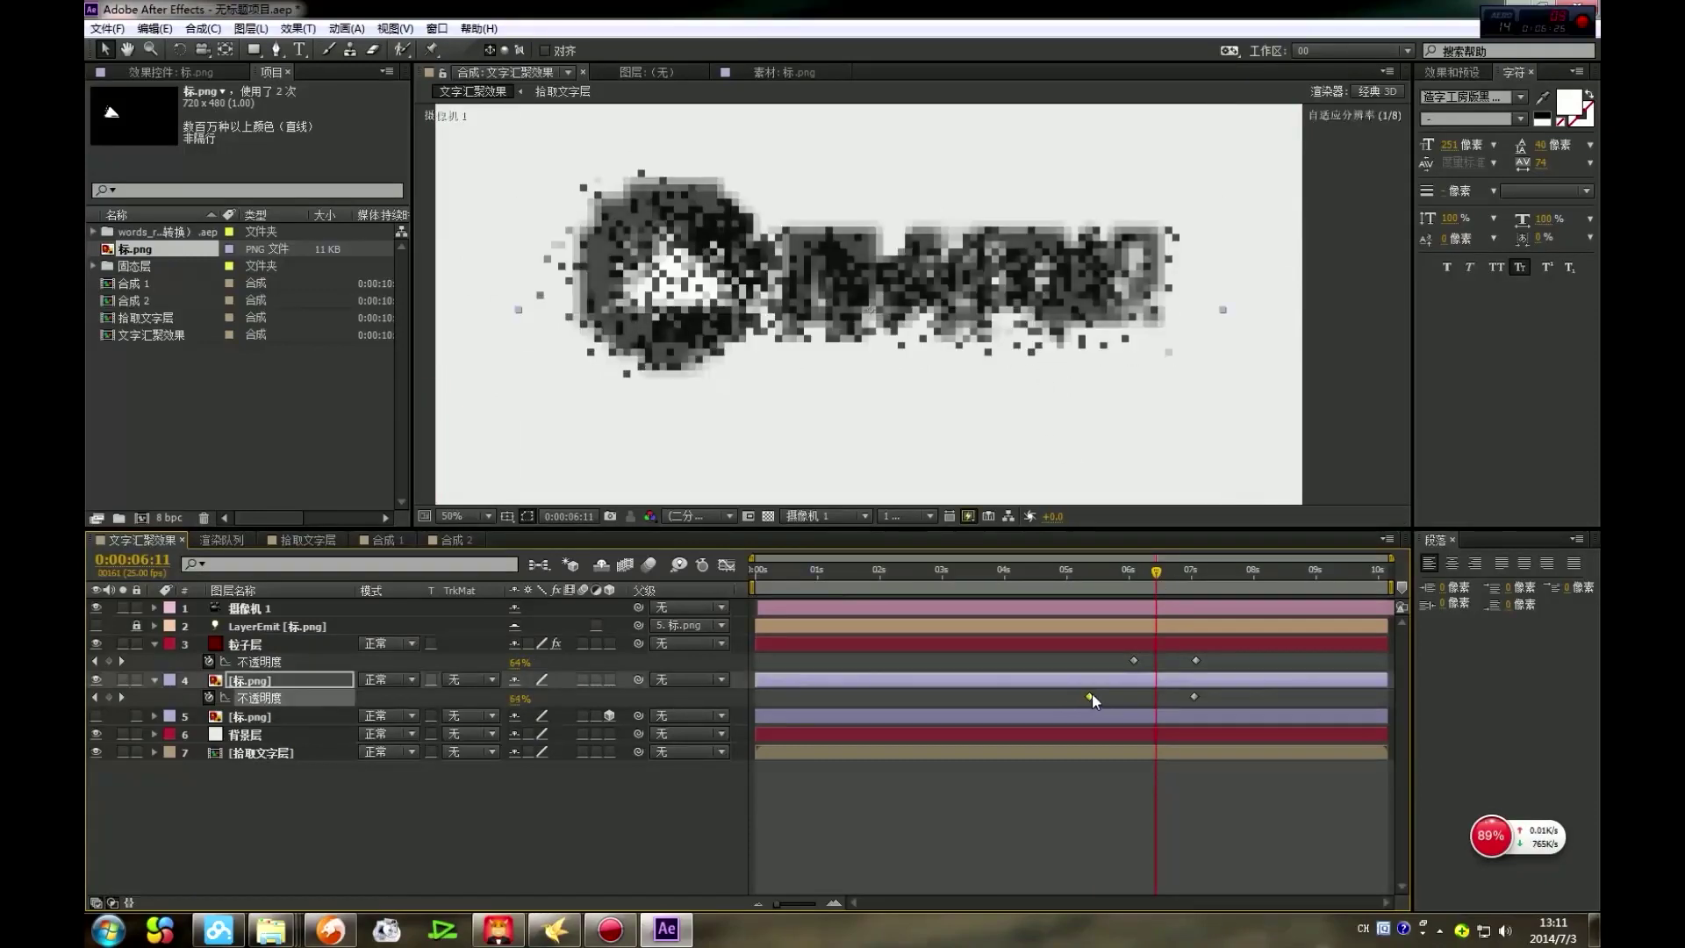
pyautogui.click(1183, 586)
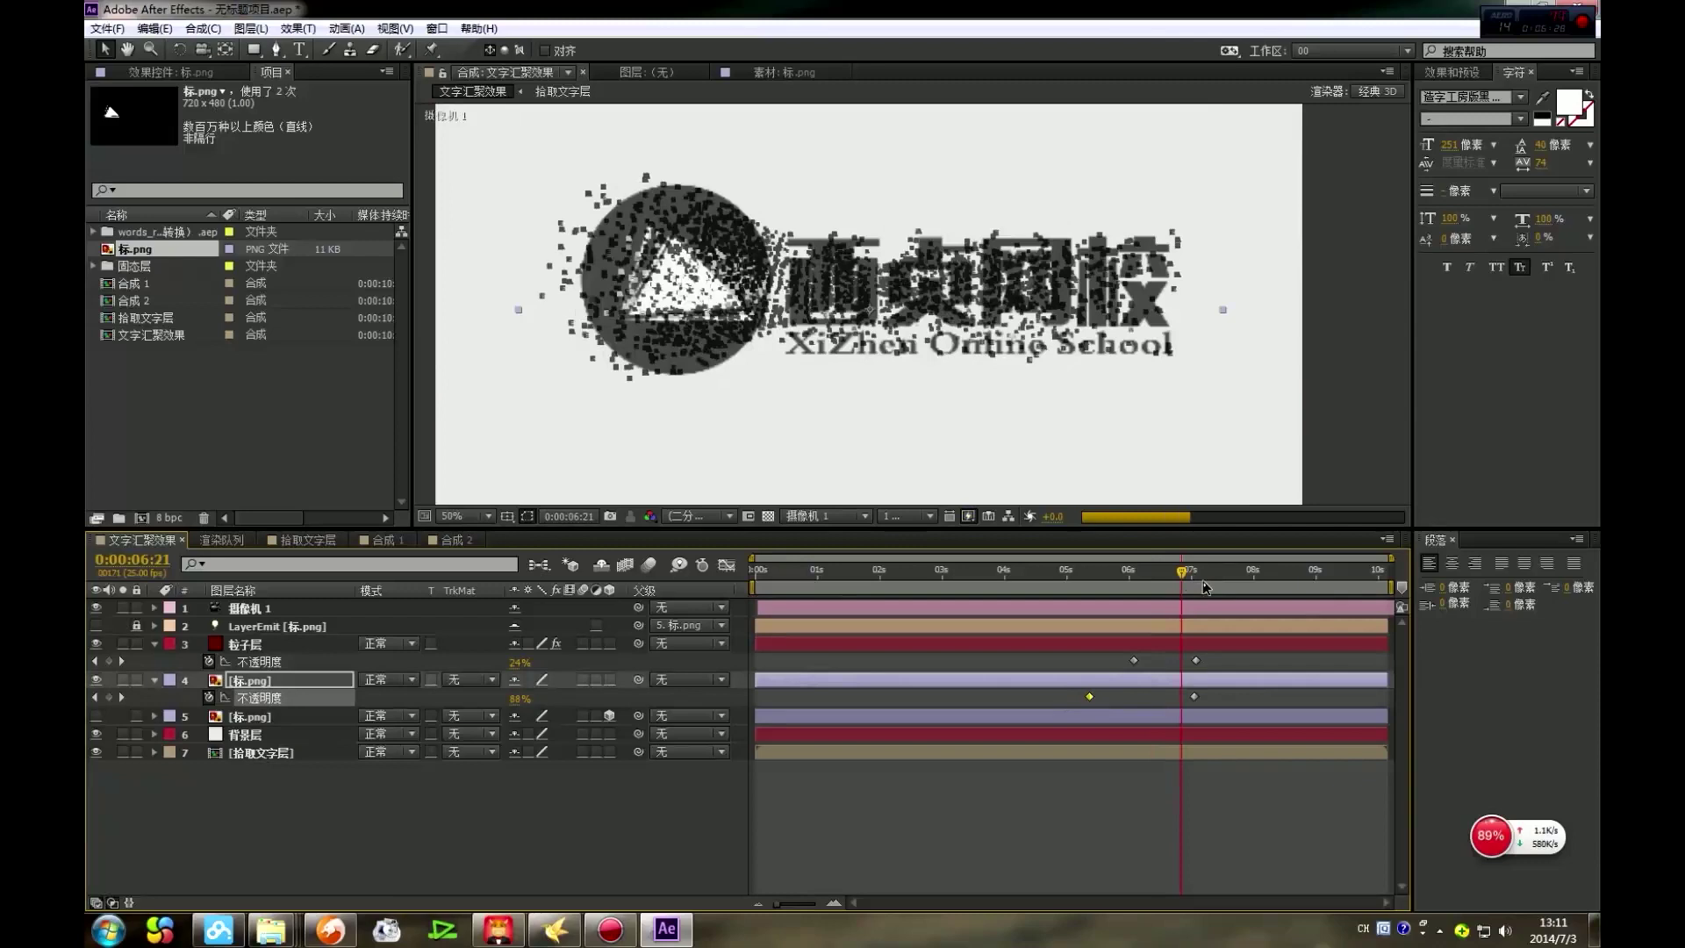
# Step: Preview the whole particle-to-logo animation from 0:00:00:00
pyautogui.scroll(-2, 1051, 371)
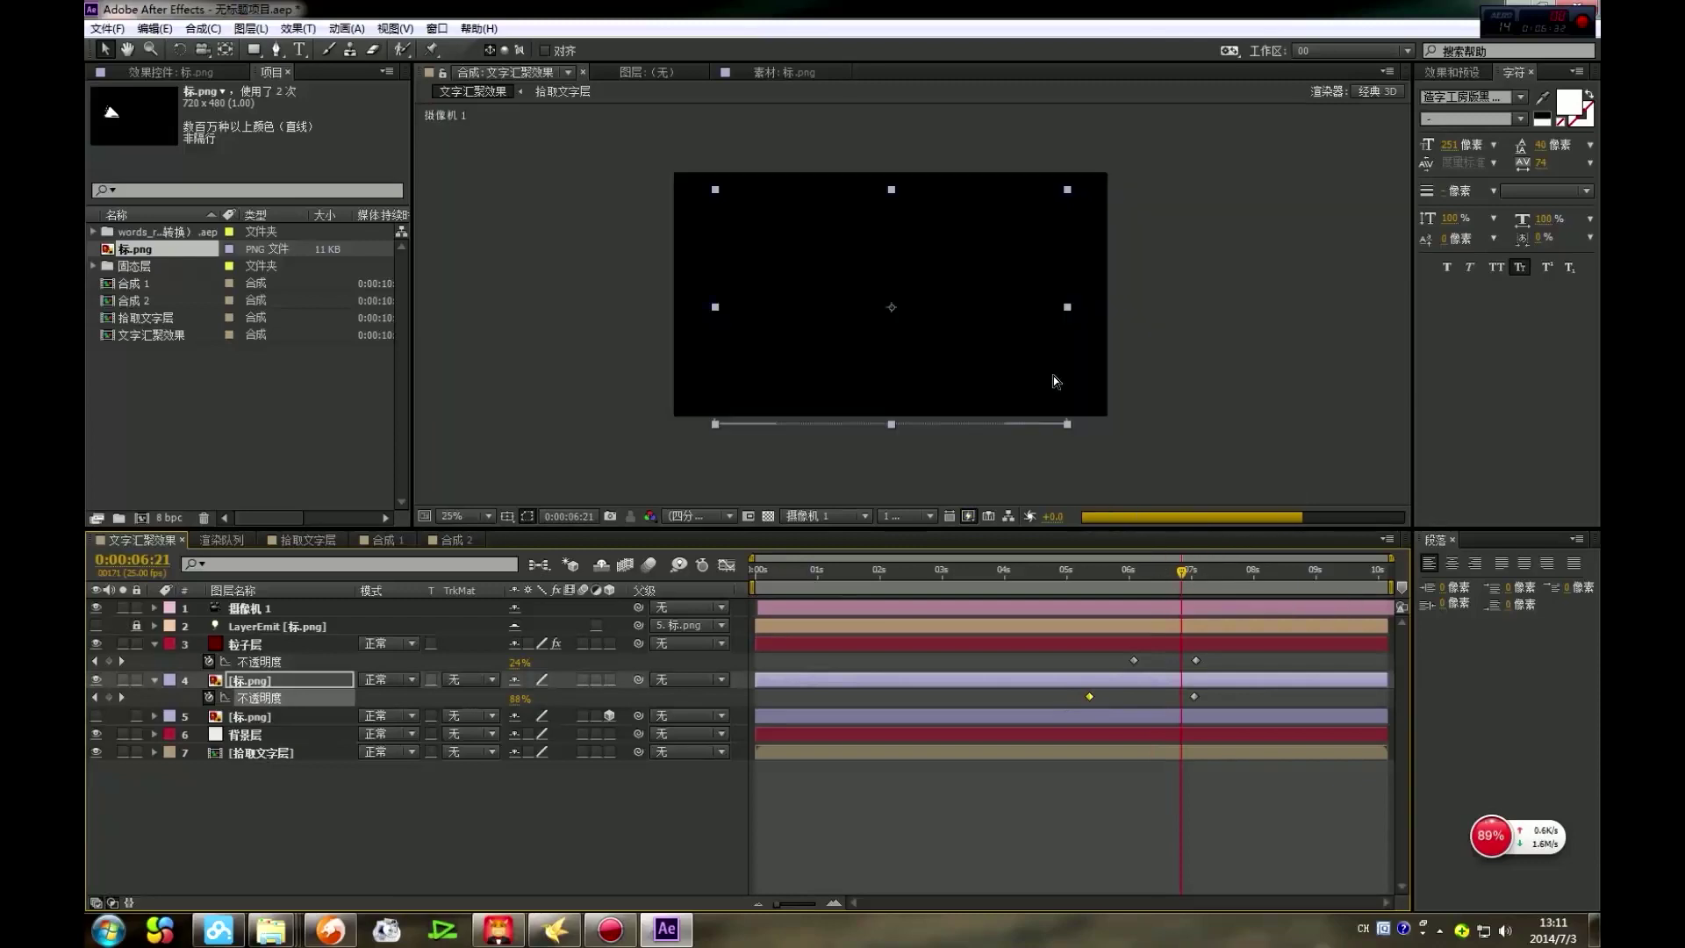
pyautogui.press('/')
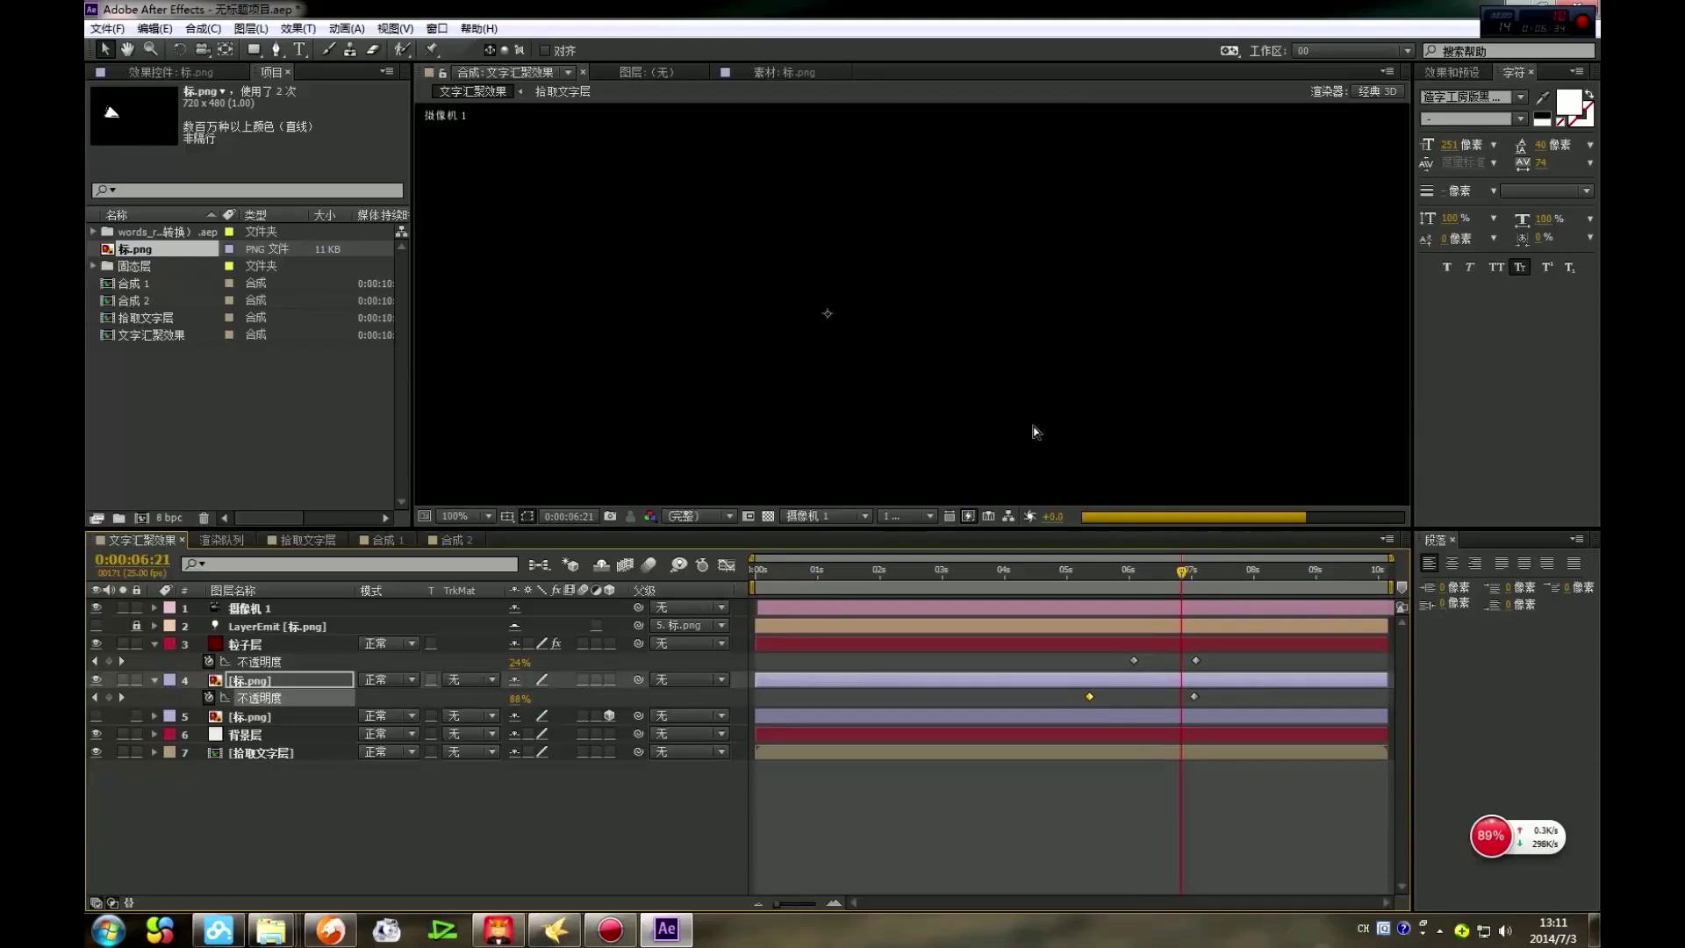
pyautogui.press(',')
pyautogui.moveTo(1013, 566); pyautogui.dragTo(761, 616)
pyautogui.press('KP_0')
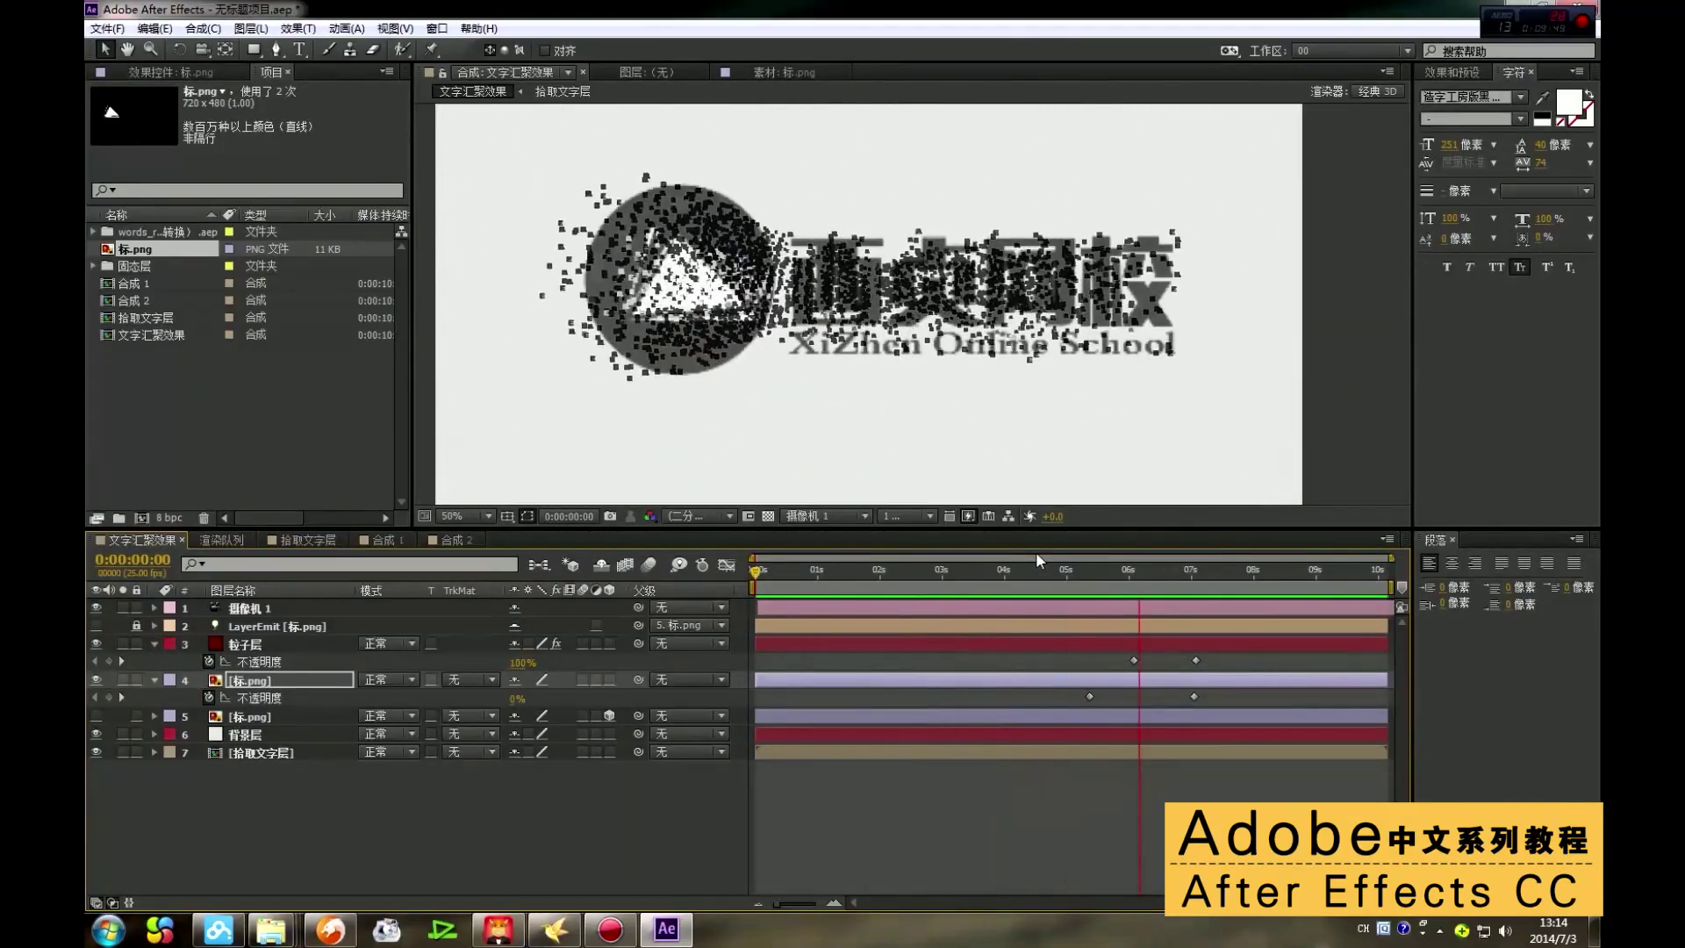
pyautogui.press('space')
pyautogui.press('space')
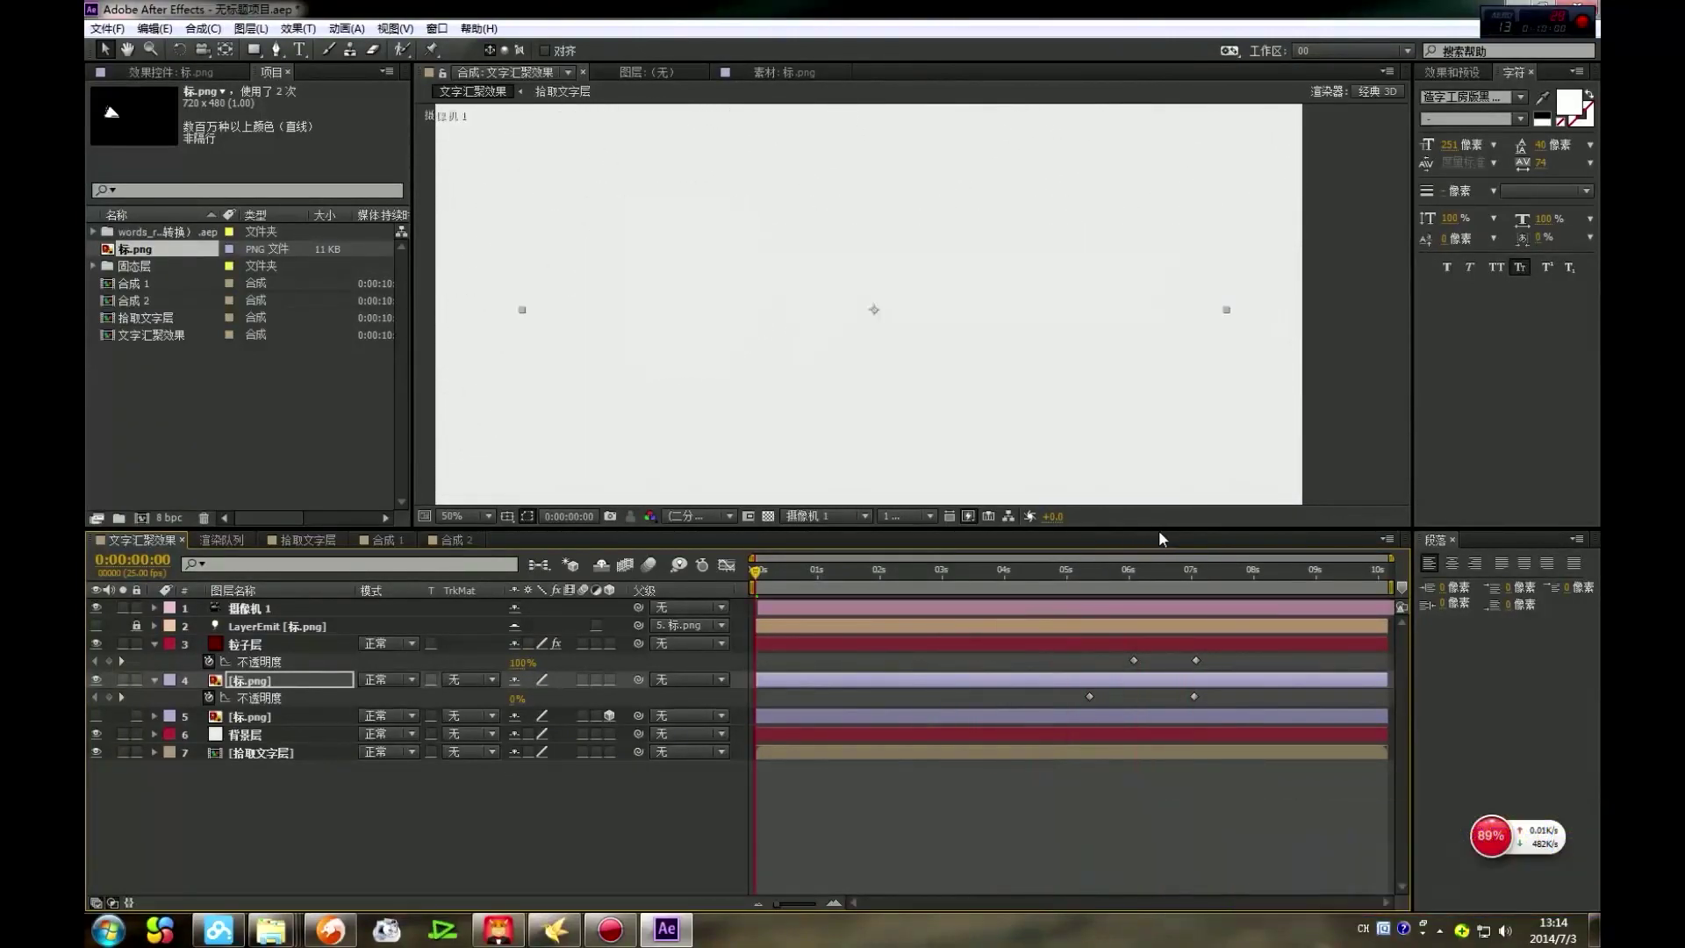
# Step: Check the finished logo at 0:00:07:04 and duplicate the visible 标.png layer
pyautogui.moveTo(1061, 570); pyautogui.dragTo(1201, 625)
pyautogui.scroll(-2, 1141, 325)
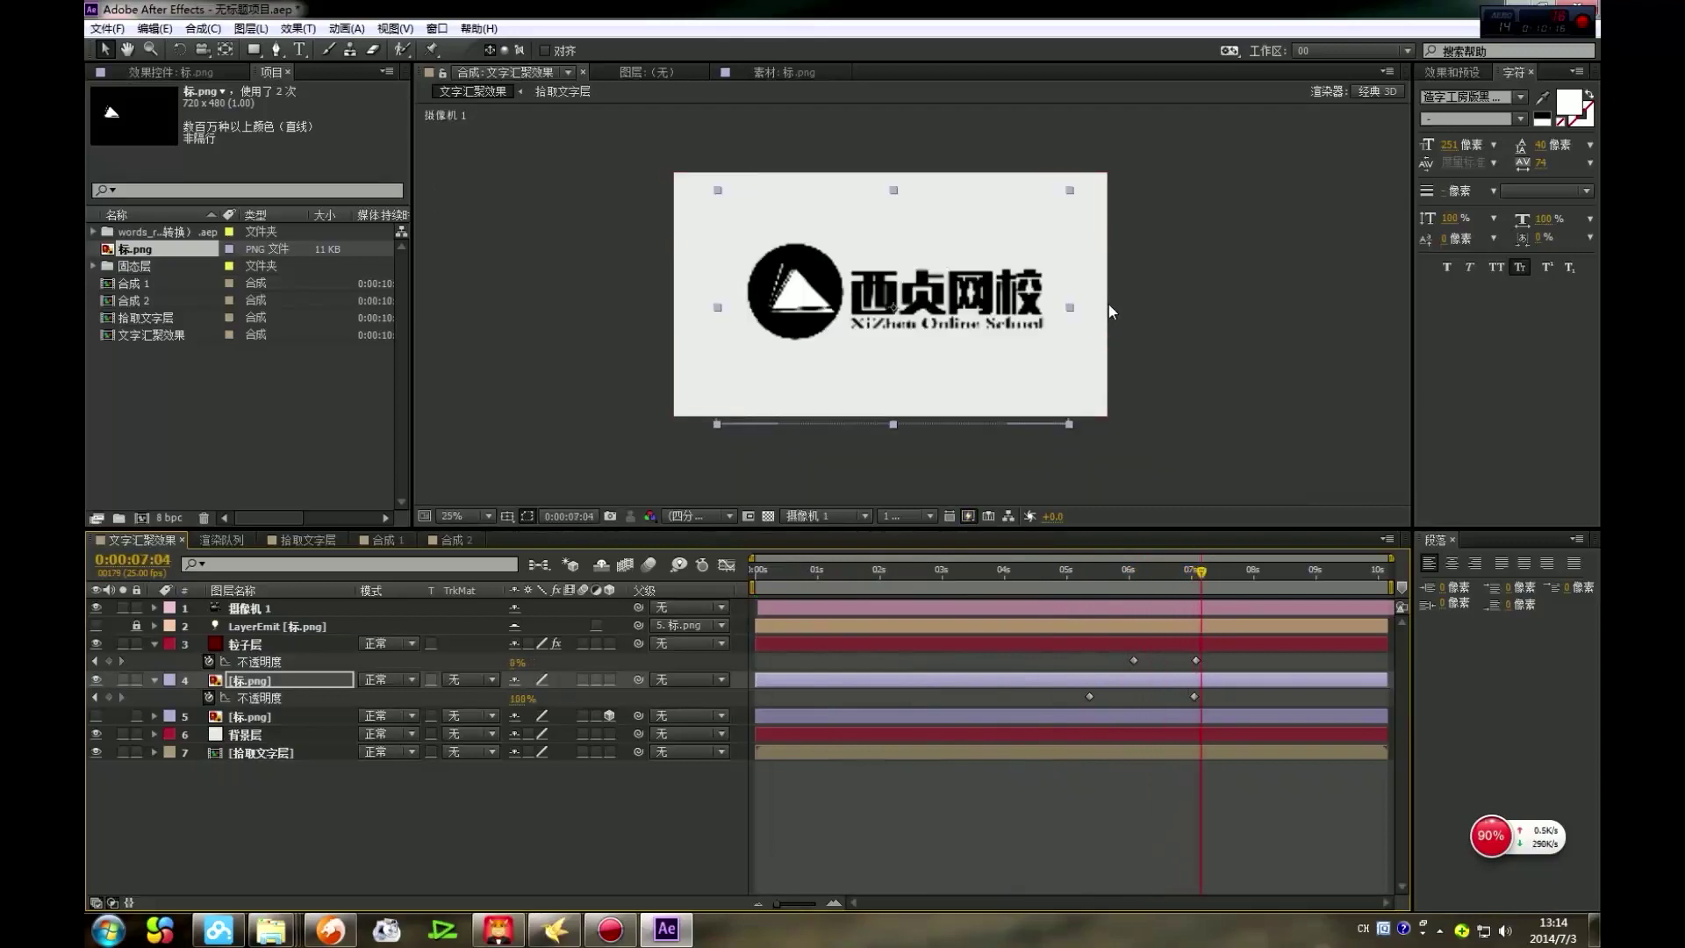
pyautogui.scroll(2, 1108, 304)
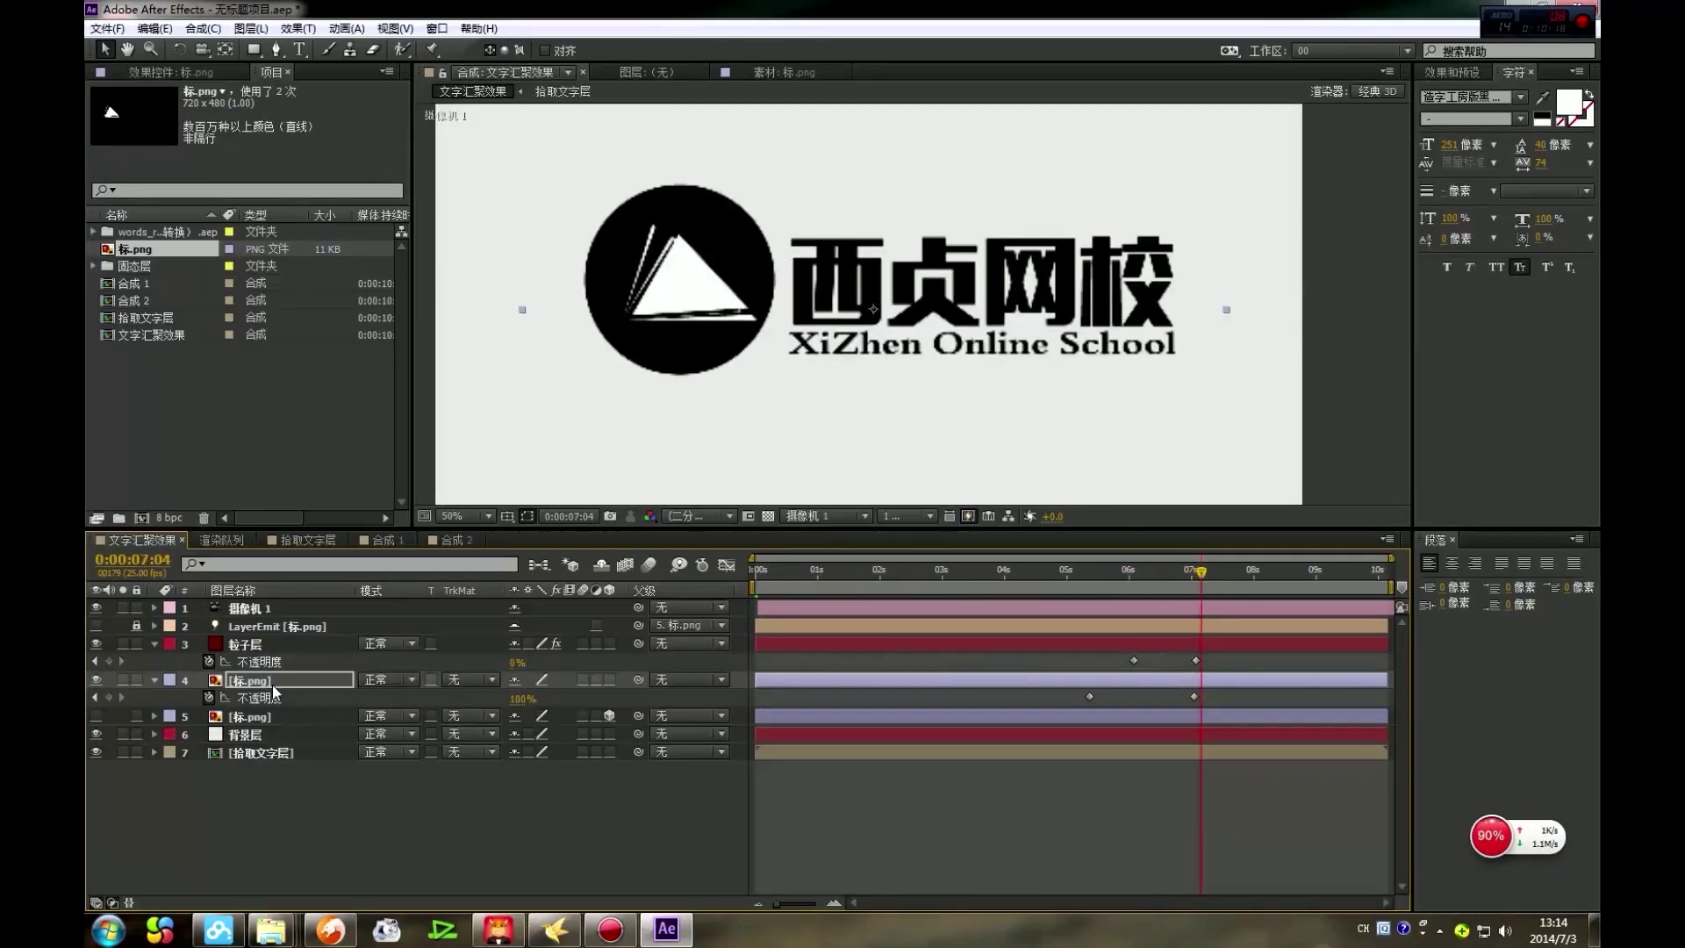
pyautogui.scroll(-2, 878, 400)
pyautogui.scroll(2, 878, 401)
pyautogui.click(435, 784)
pyautogui.click(268, 681)
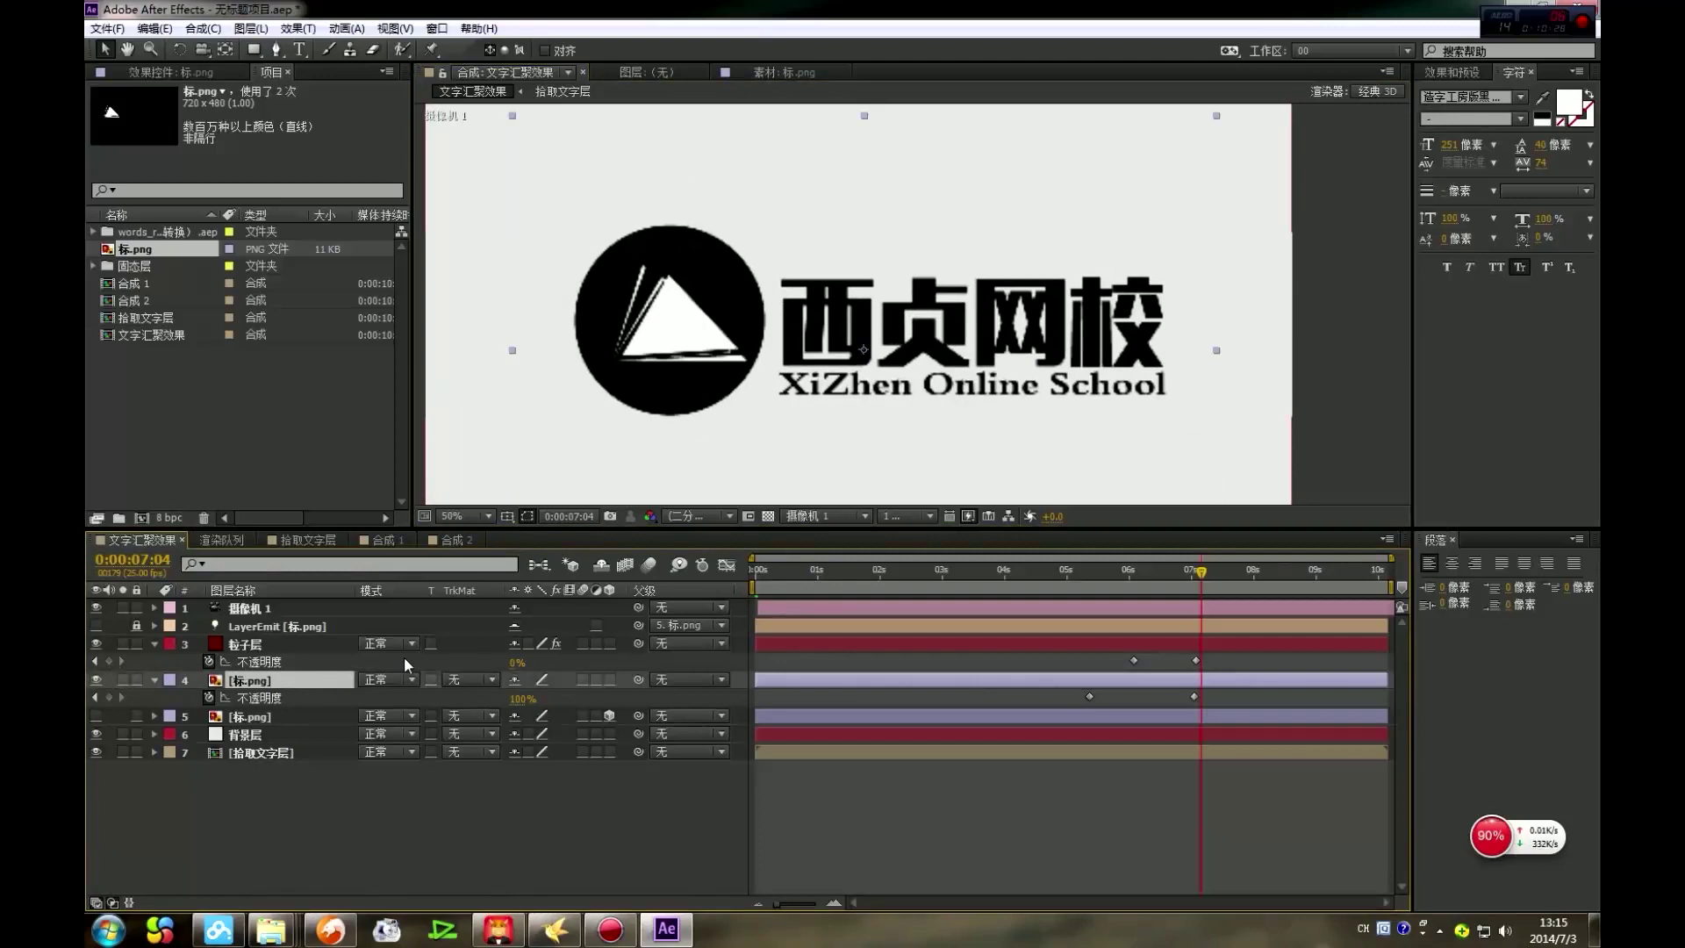
pyautogui.hotkey('ctrl', 'd')
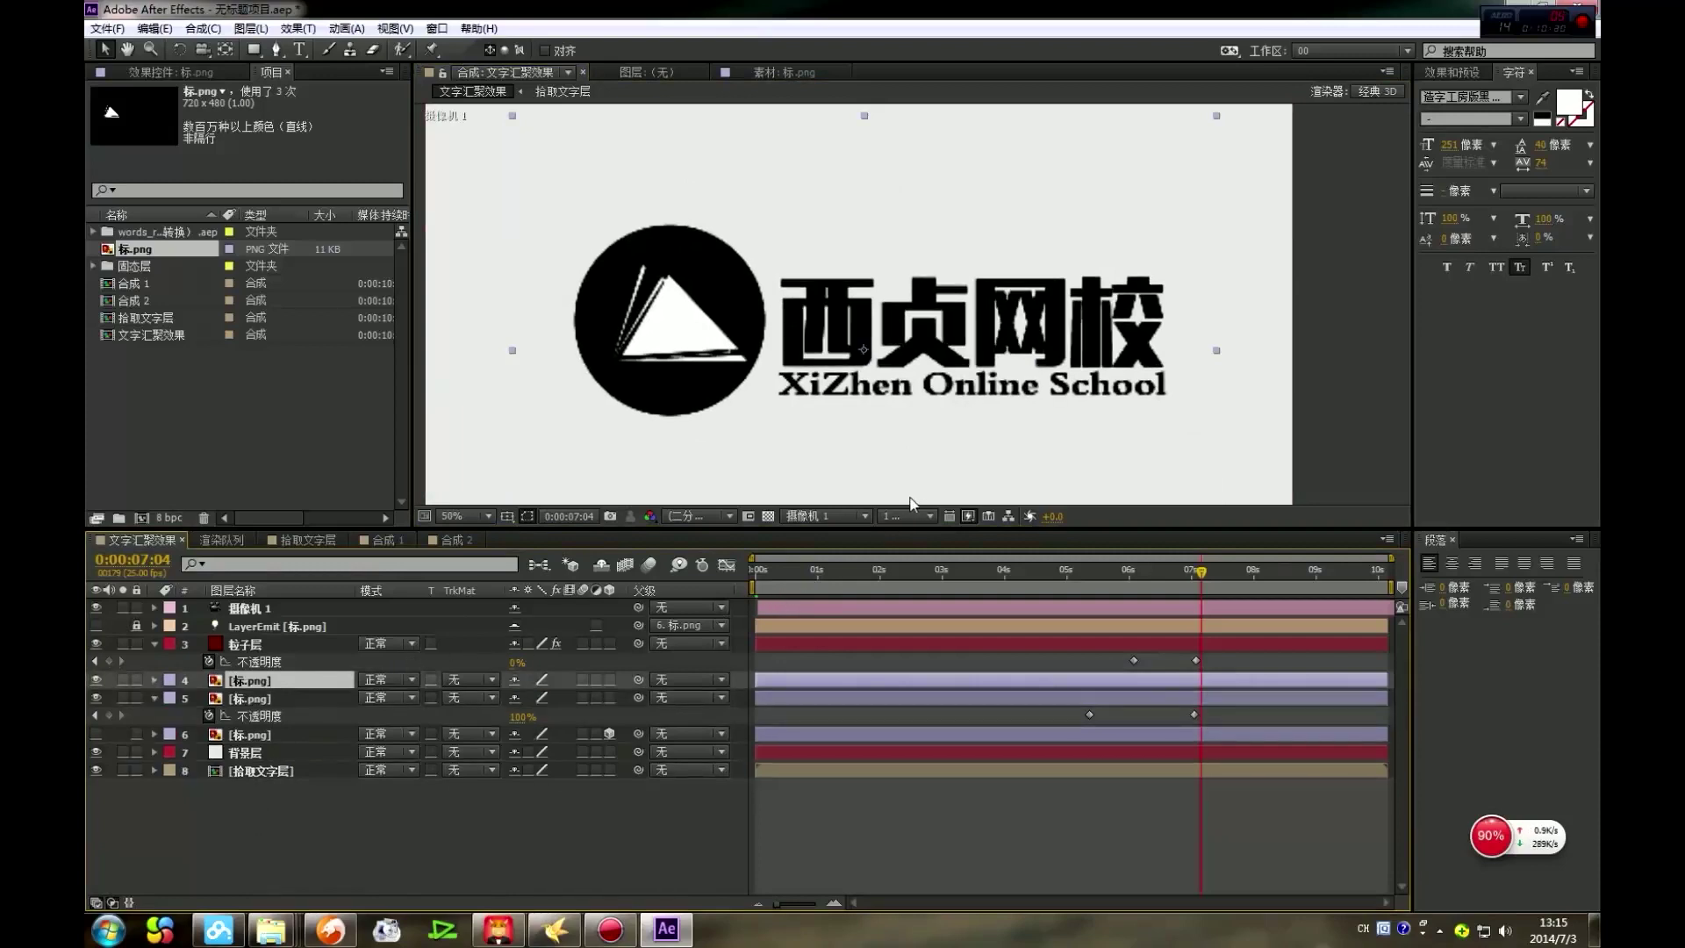
# Step: Make the duplicated 标.png layer 3D, set its X rotation to 103°, and move it down beneath the upright logo
pyautogui.press('r')
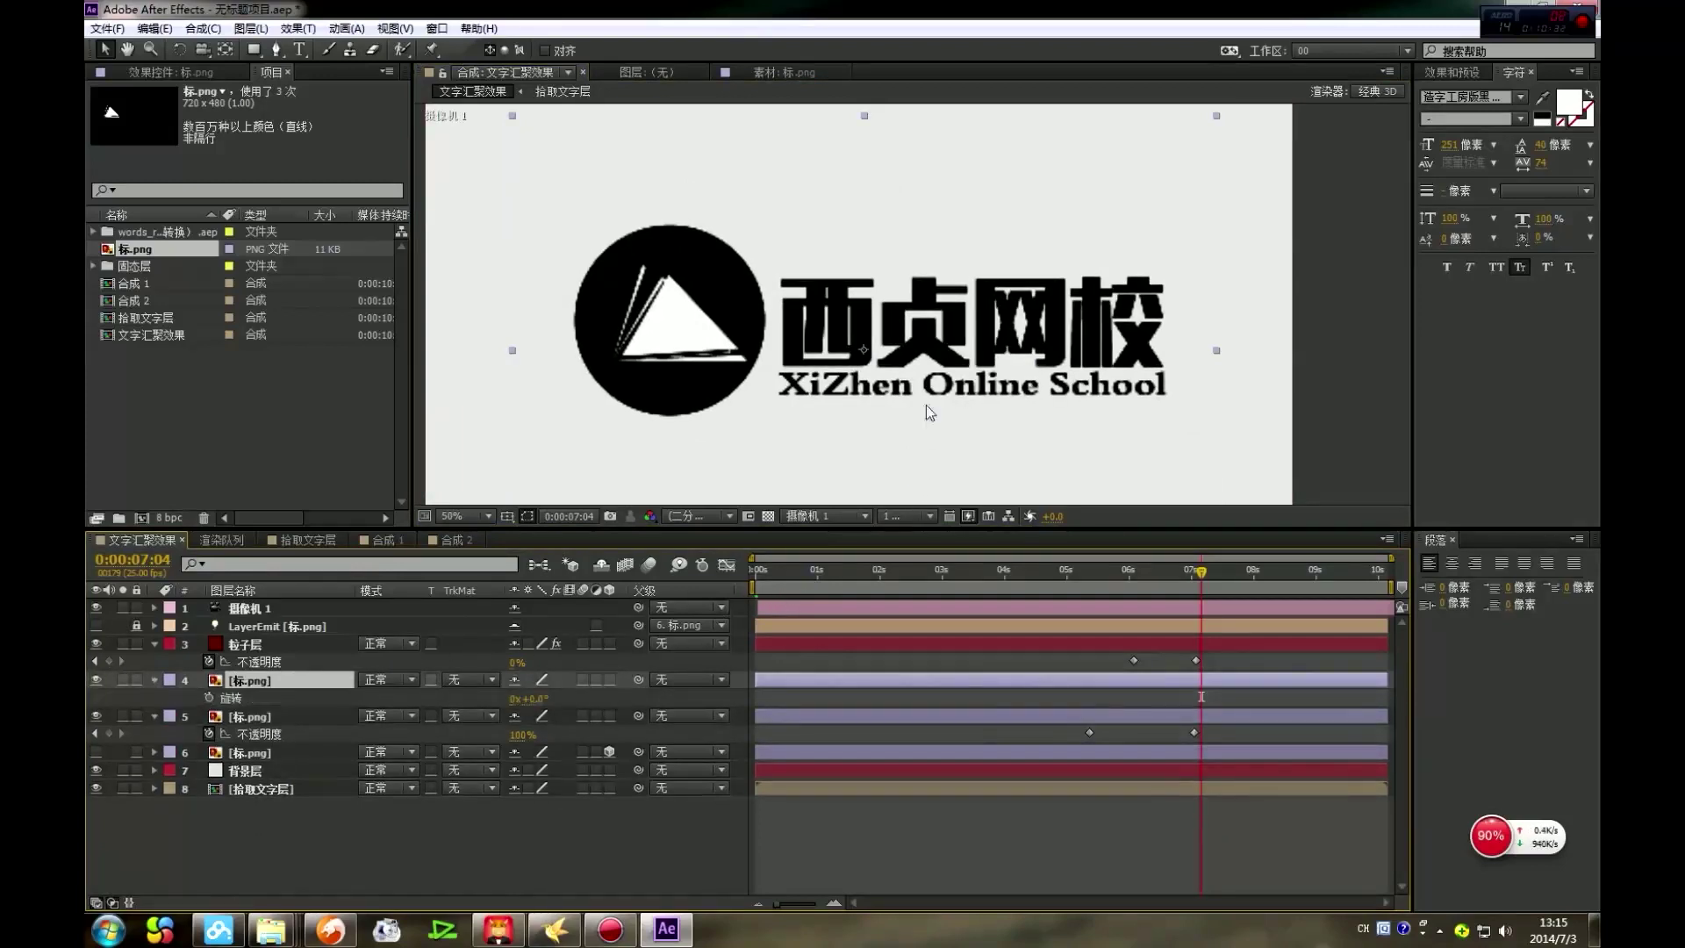
pyautogui.moveTo(539, 699); pyautogui.dragTo(550, 701)
pyautogui.click(608, 679)
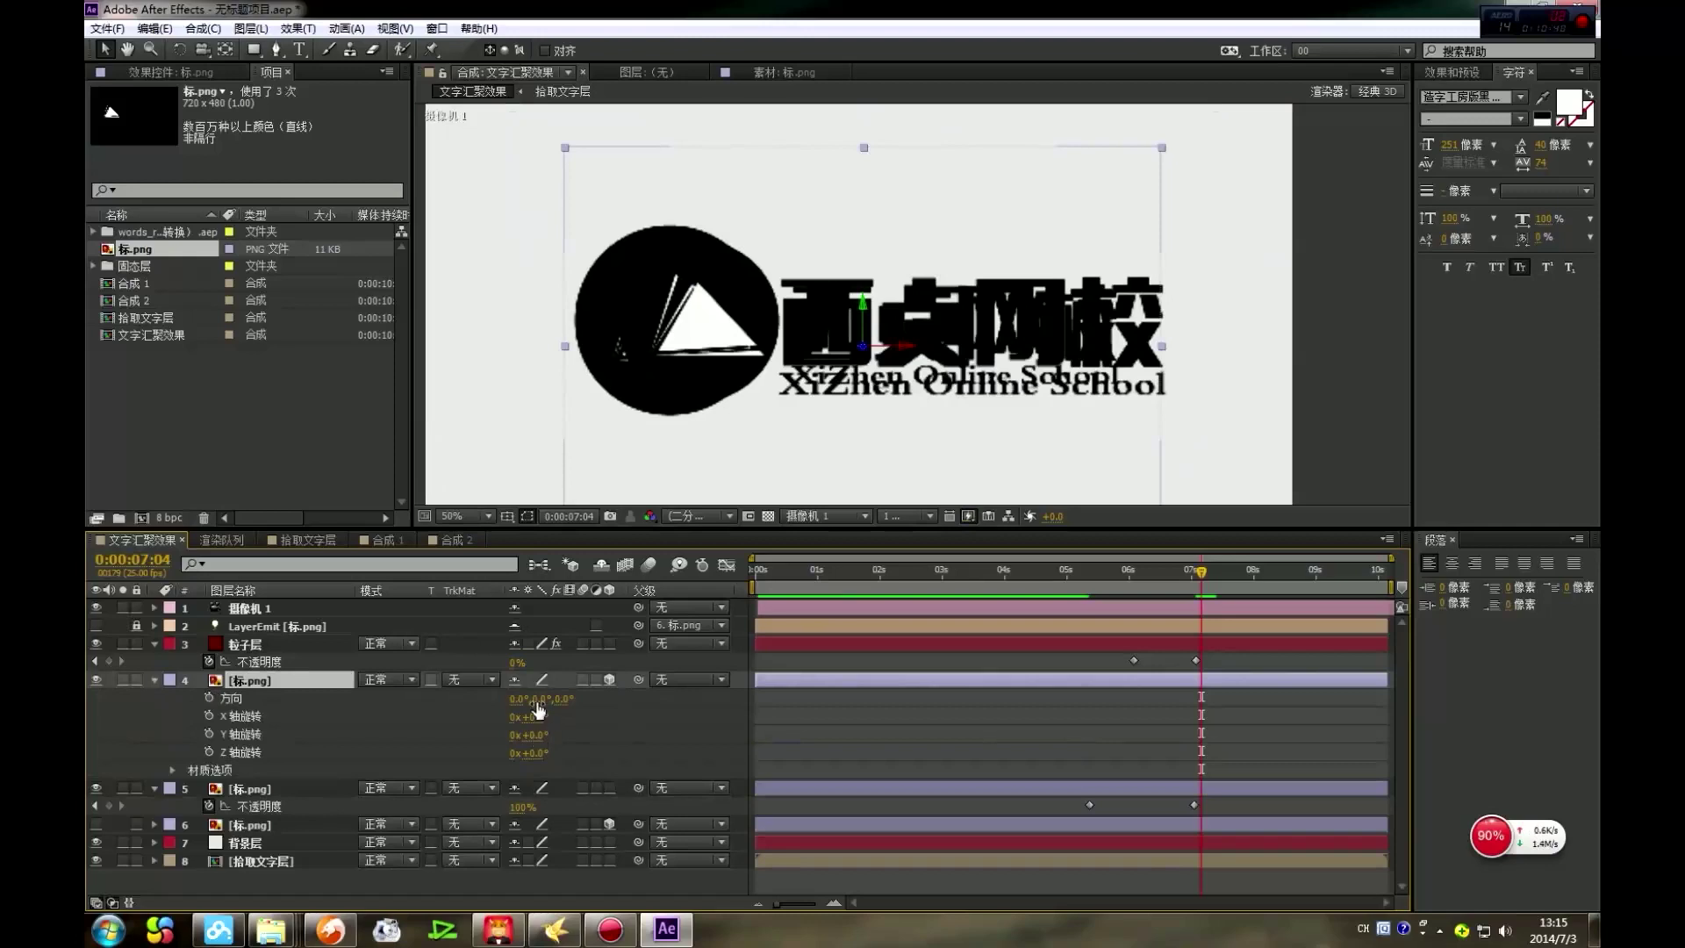
pyautogui.moveTo(542, 718); pyautogui.dragTo(620, 650)
pyautogui.moveTo(863, 386); pyautogui.dragTo(858, 466)
# Step: Enlarge the tilted 标.png copy by about a quarter so its width matches the upright logo
pyautogui.press(',')
pyautogui.press(',')
pyautogui.press(',')
pyautogui.press(',')
pyautogui.press('.')
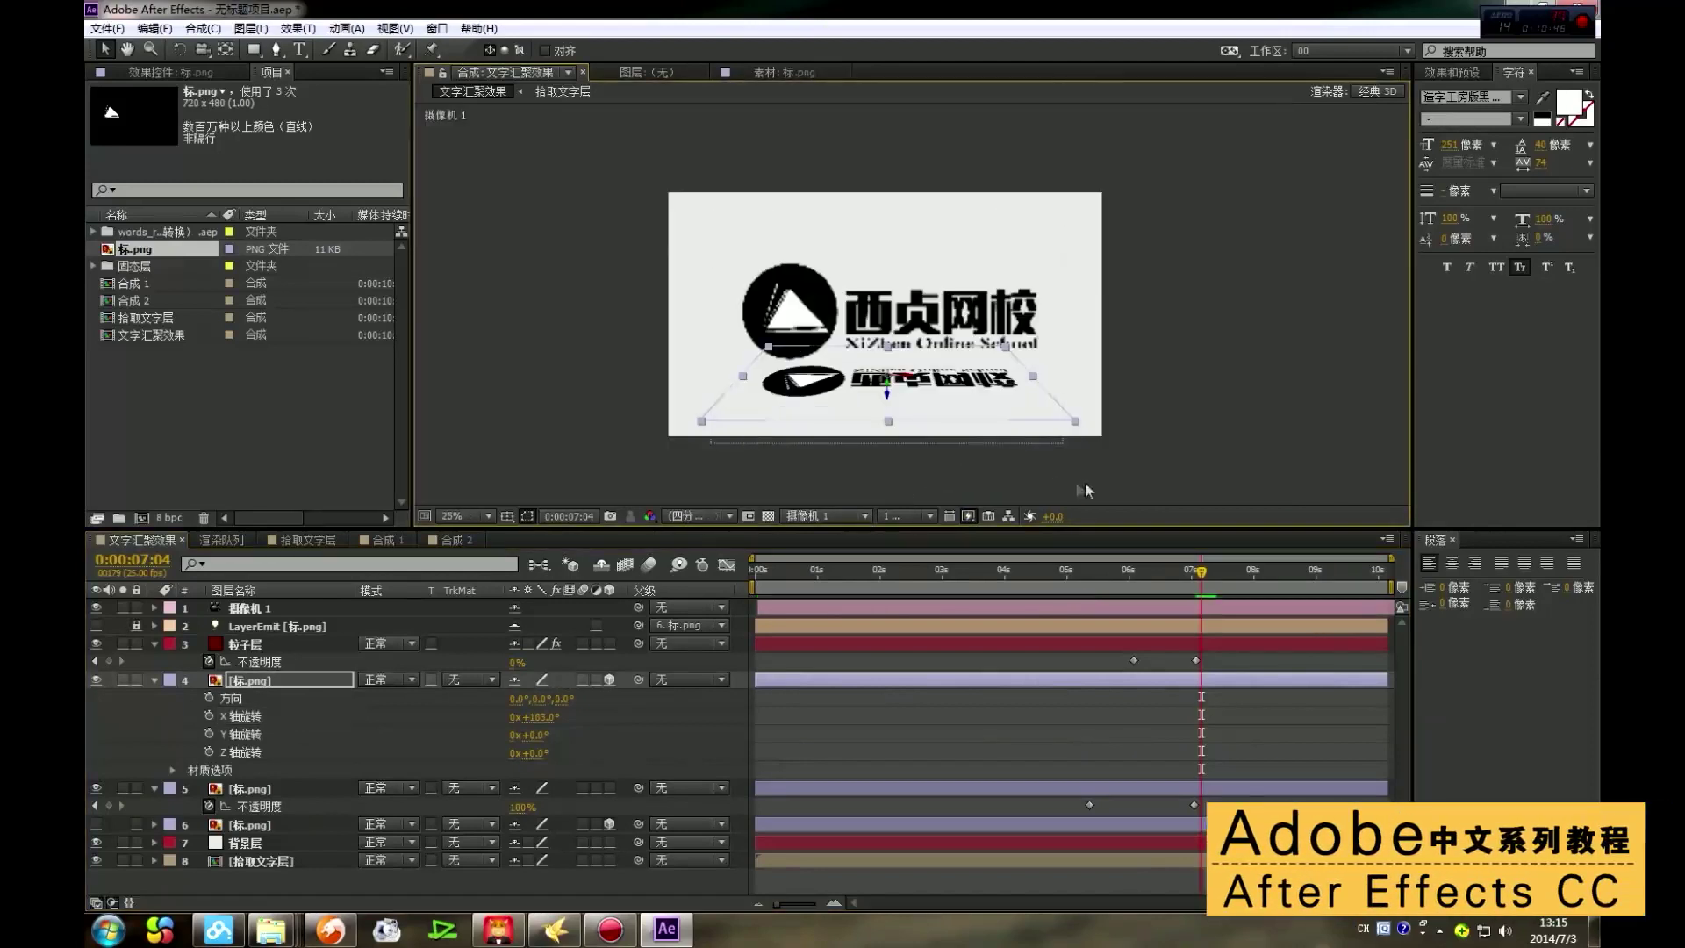
pyautogui.moveTo(1082, 425); pyautogui.dragTo(1554, 834)
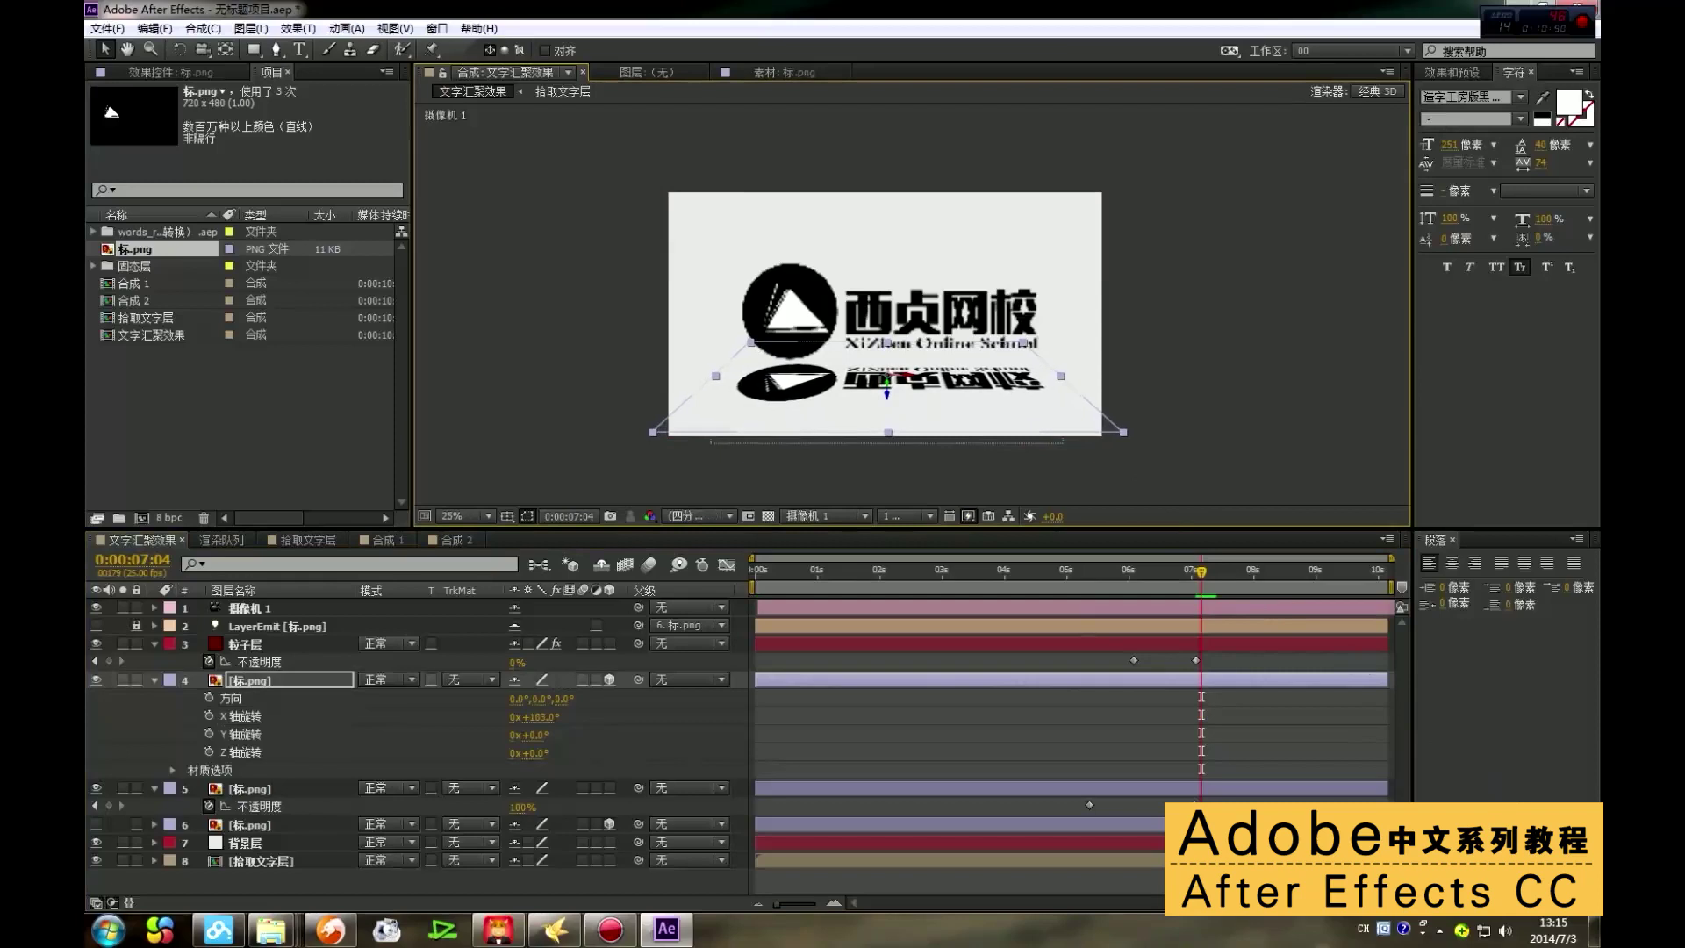
pyautogui.press('.')
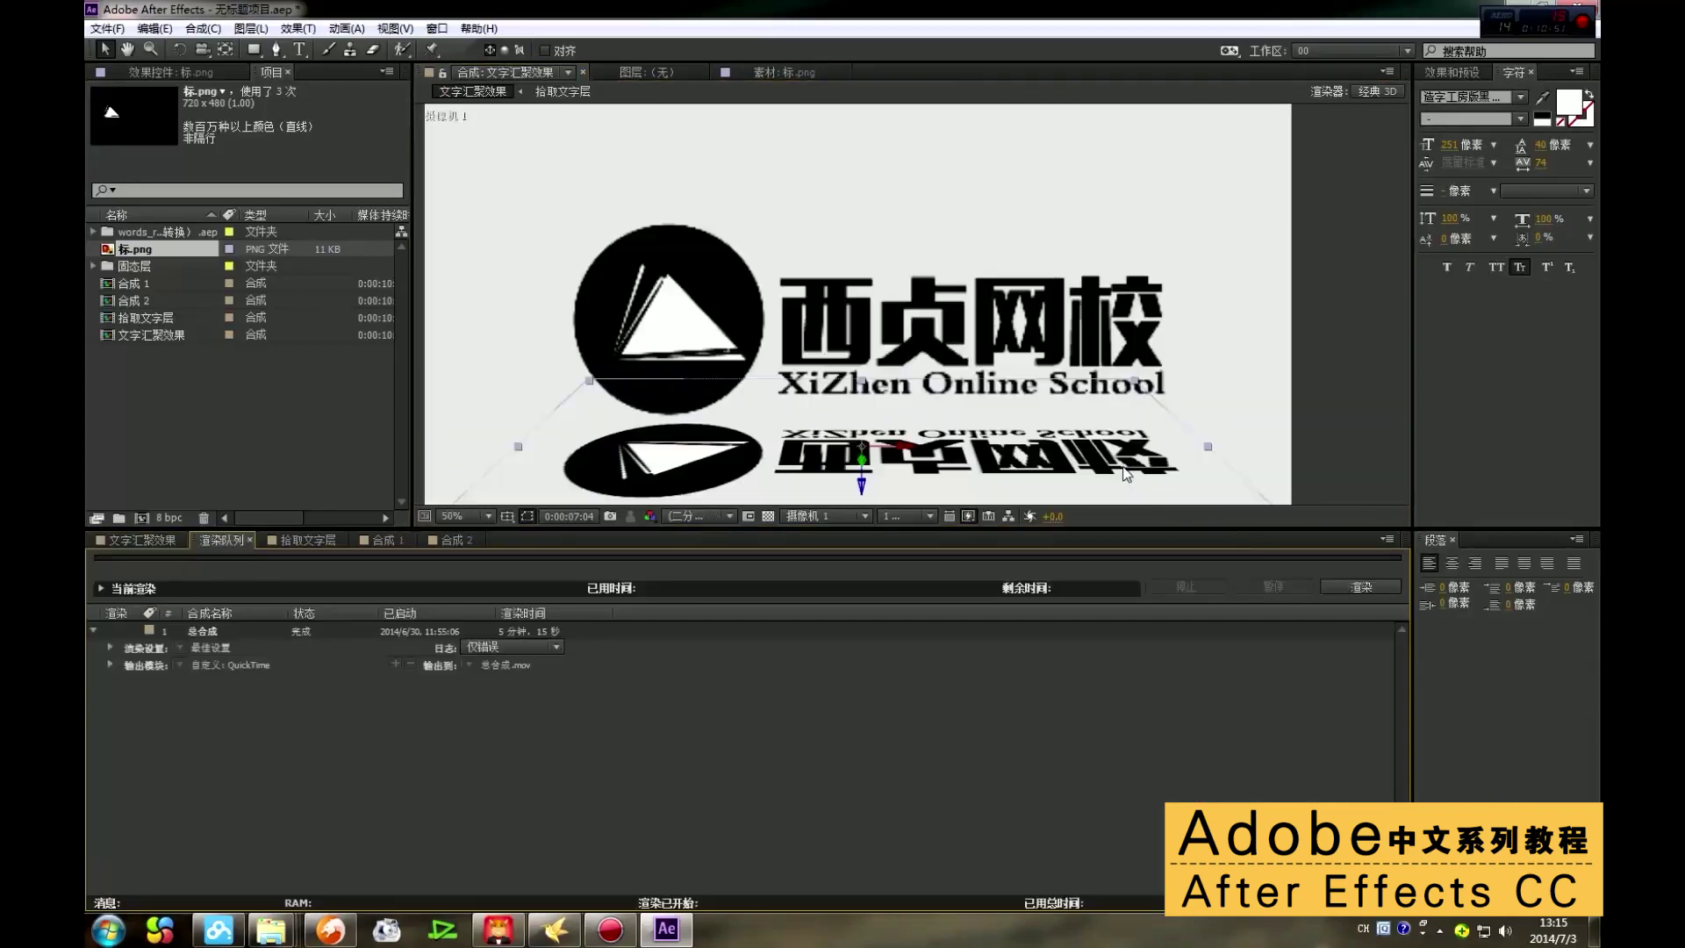
pyautogui.click(577, 483)
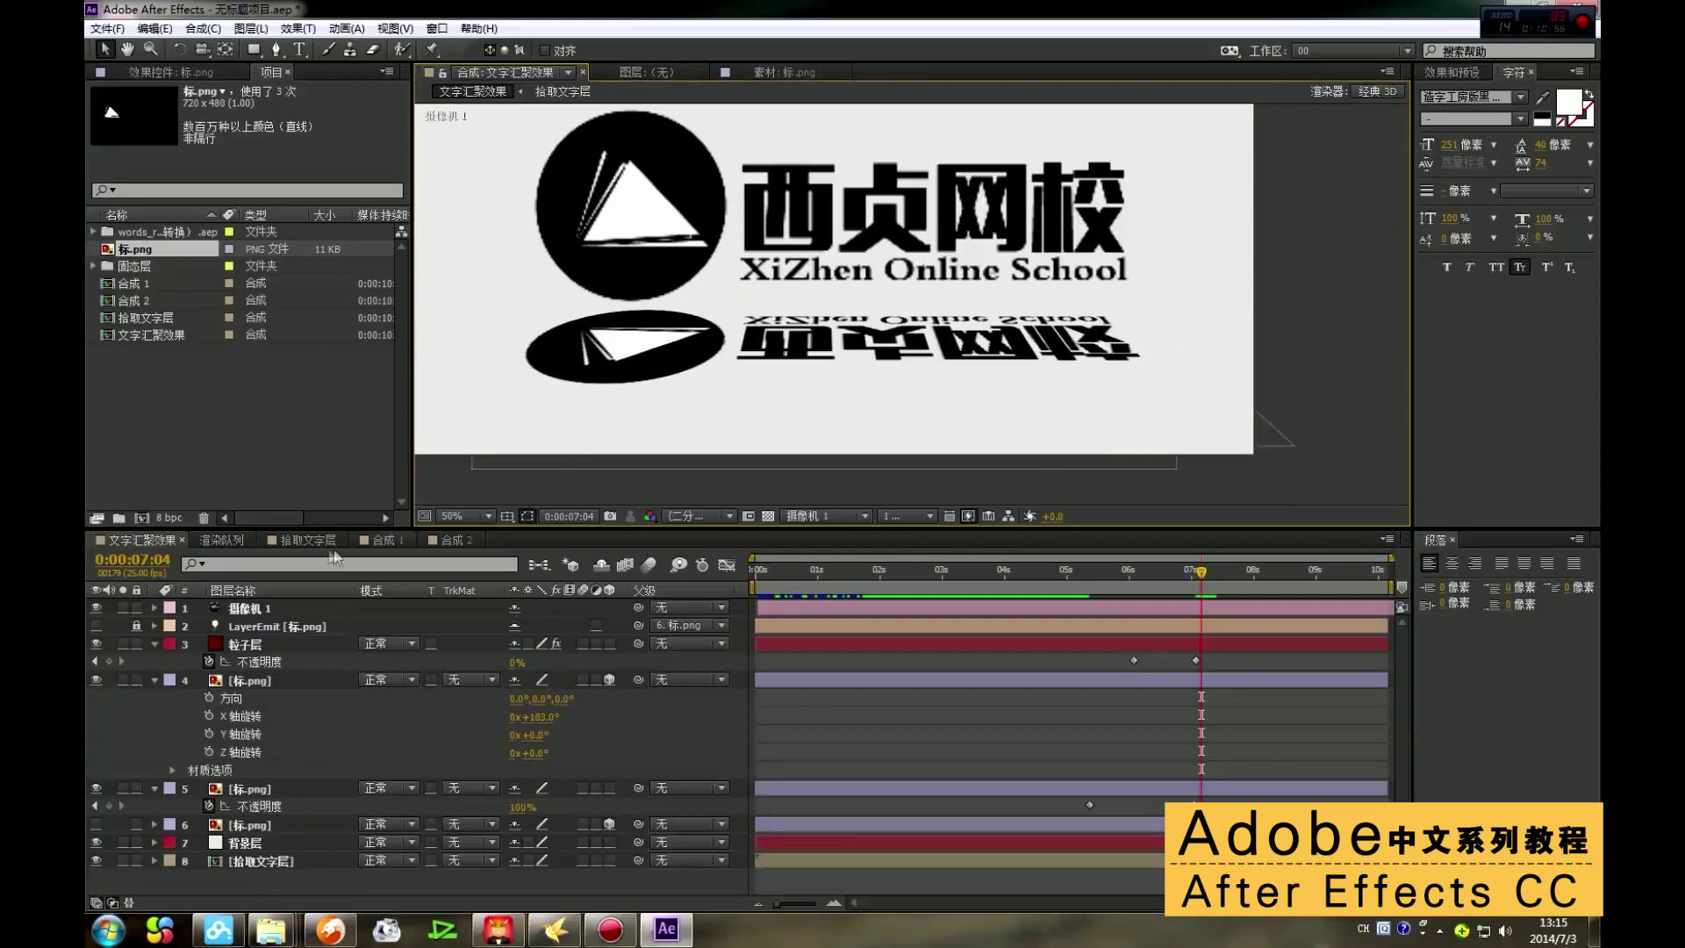
pyautogui.click(380, 541)
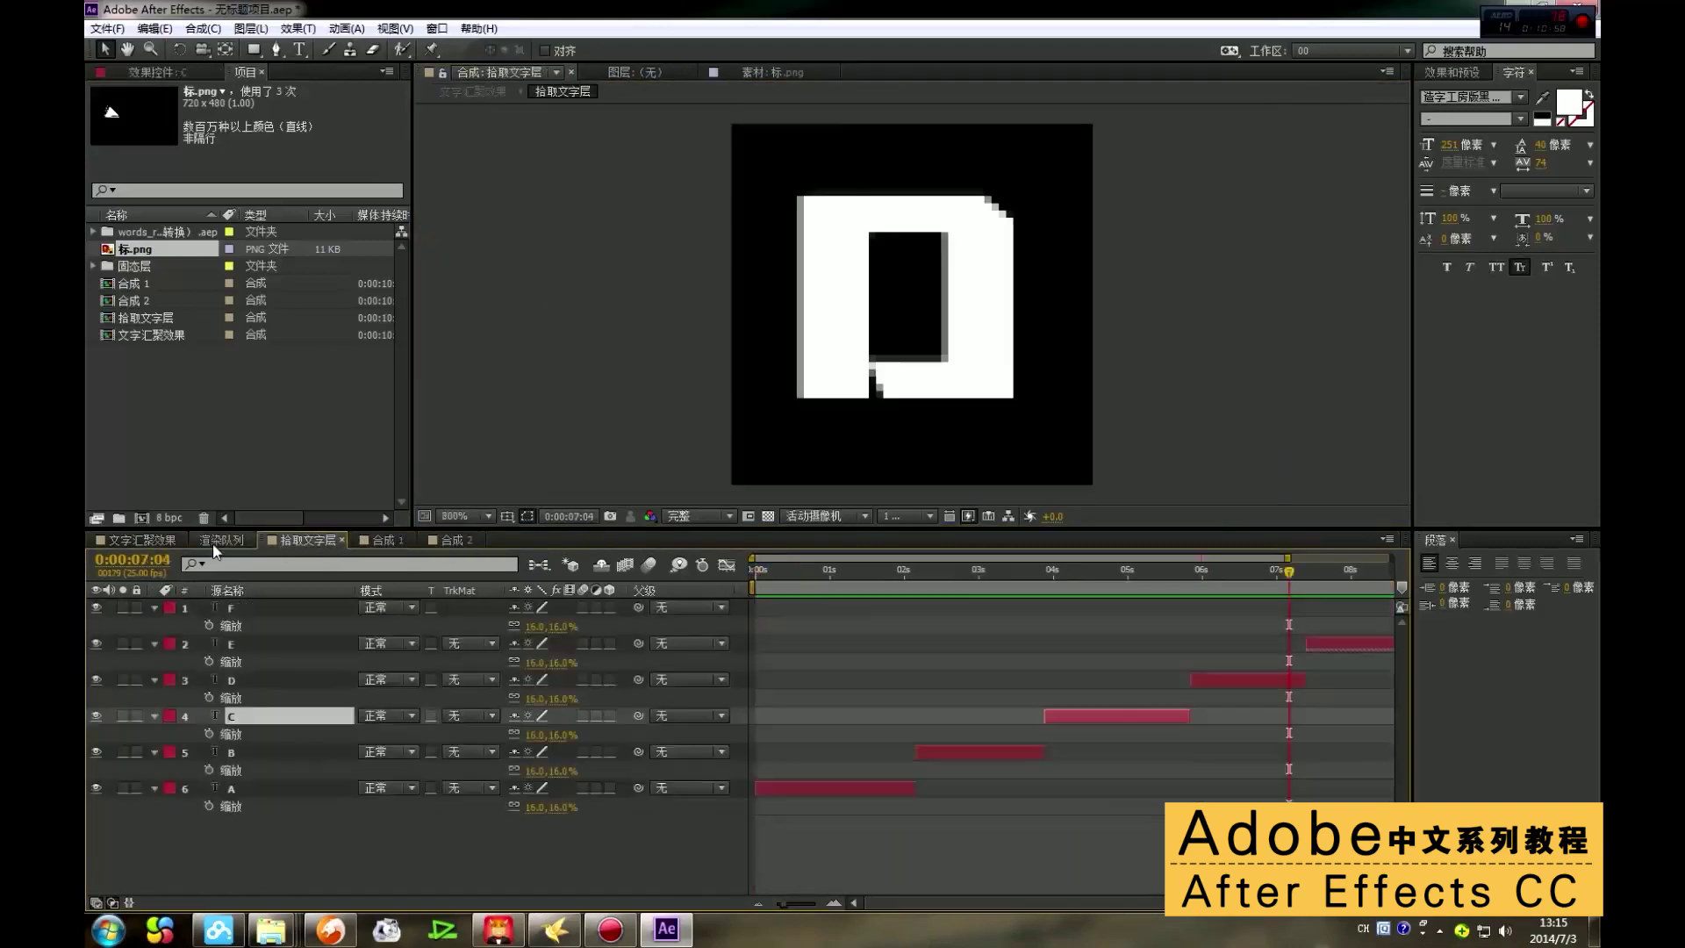
pyautogui.click(146, 540)
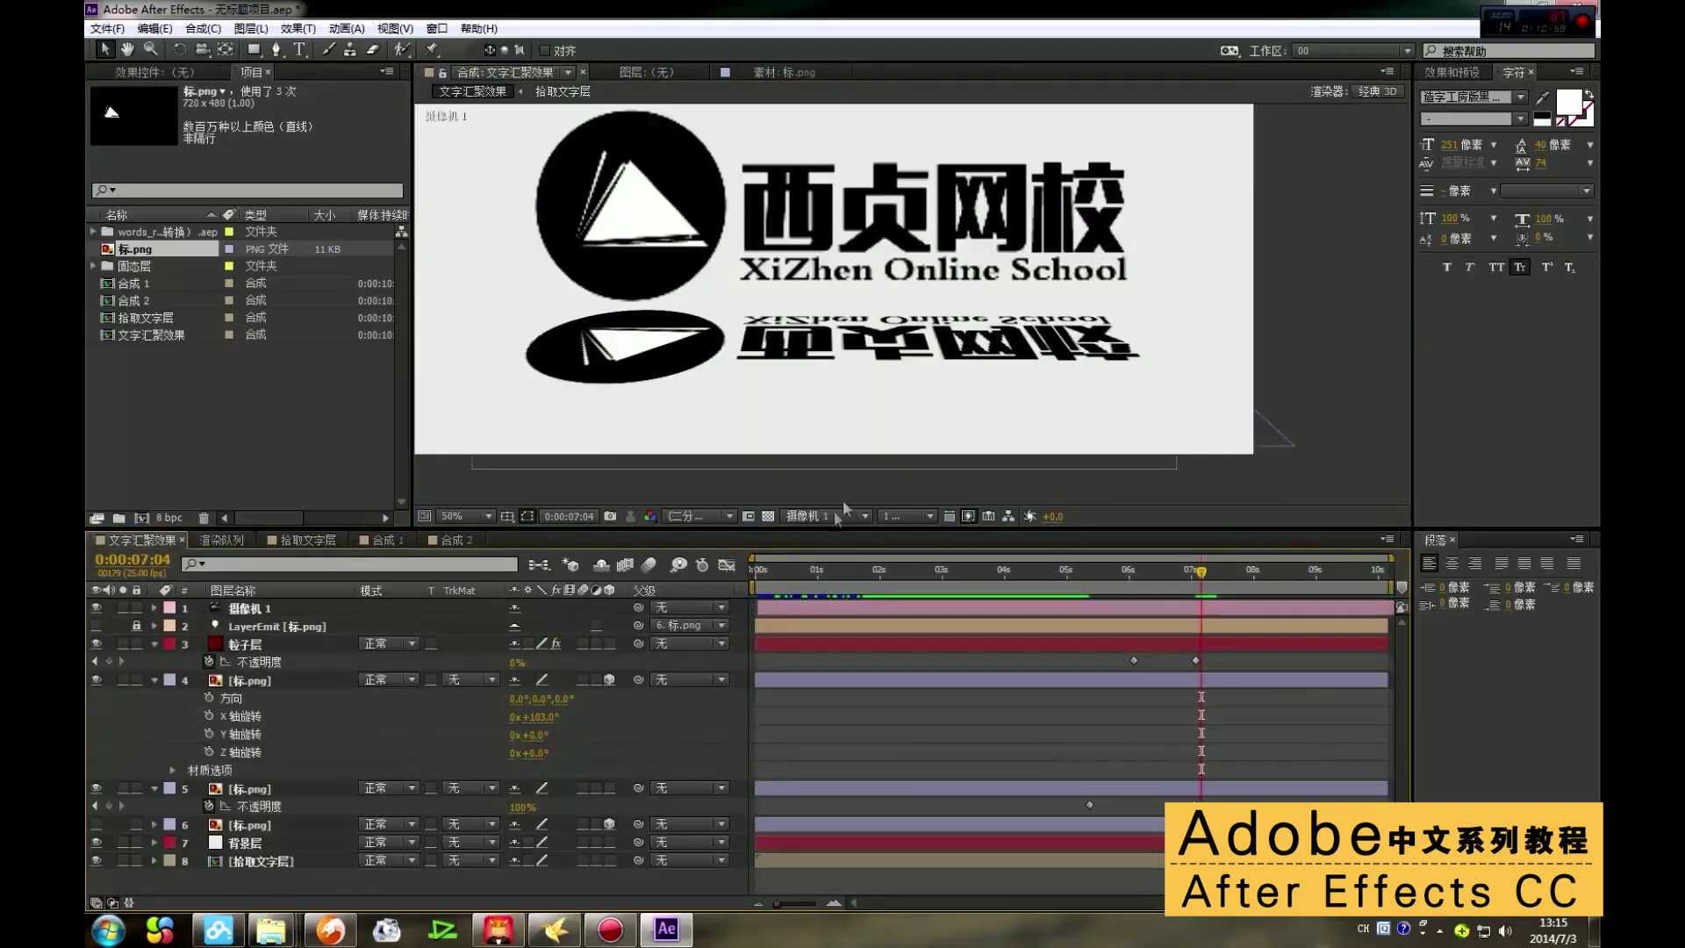
# Step: Apply the 快速模糊 (Fast Blur) effect to the tilted 标.png copy with a blurriness of about 78
pyautogui.click(264, 682)
pyautogui.click(171, 72)
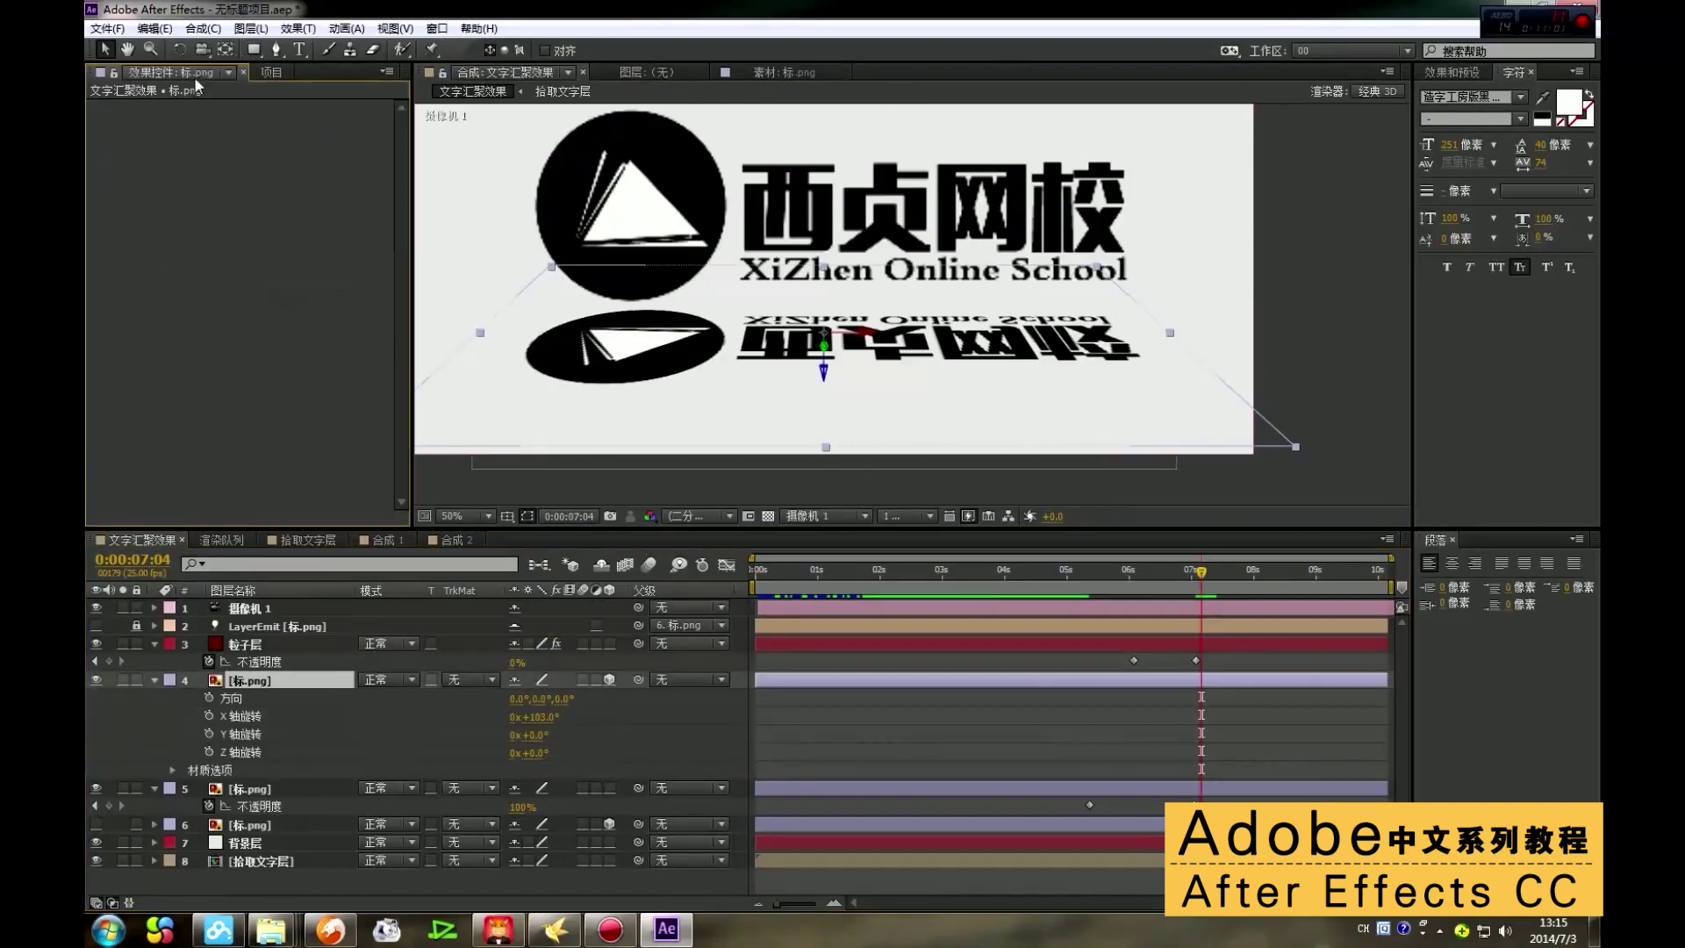
pyautogui.rightClick(231, 176)
pyautogui.moveTo(290, 474)
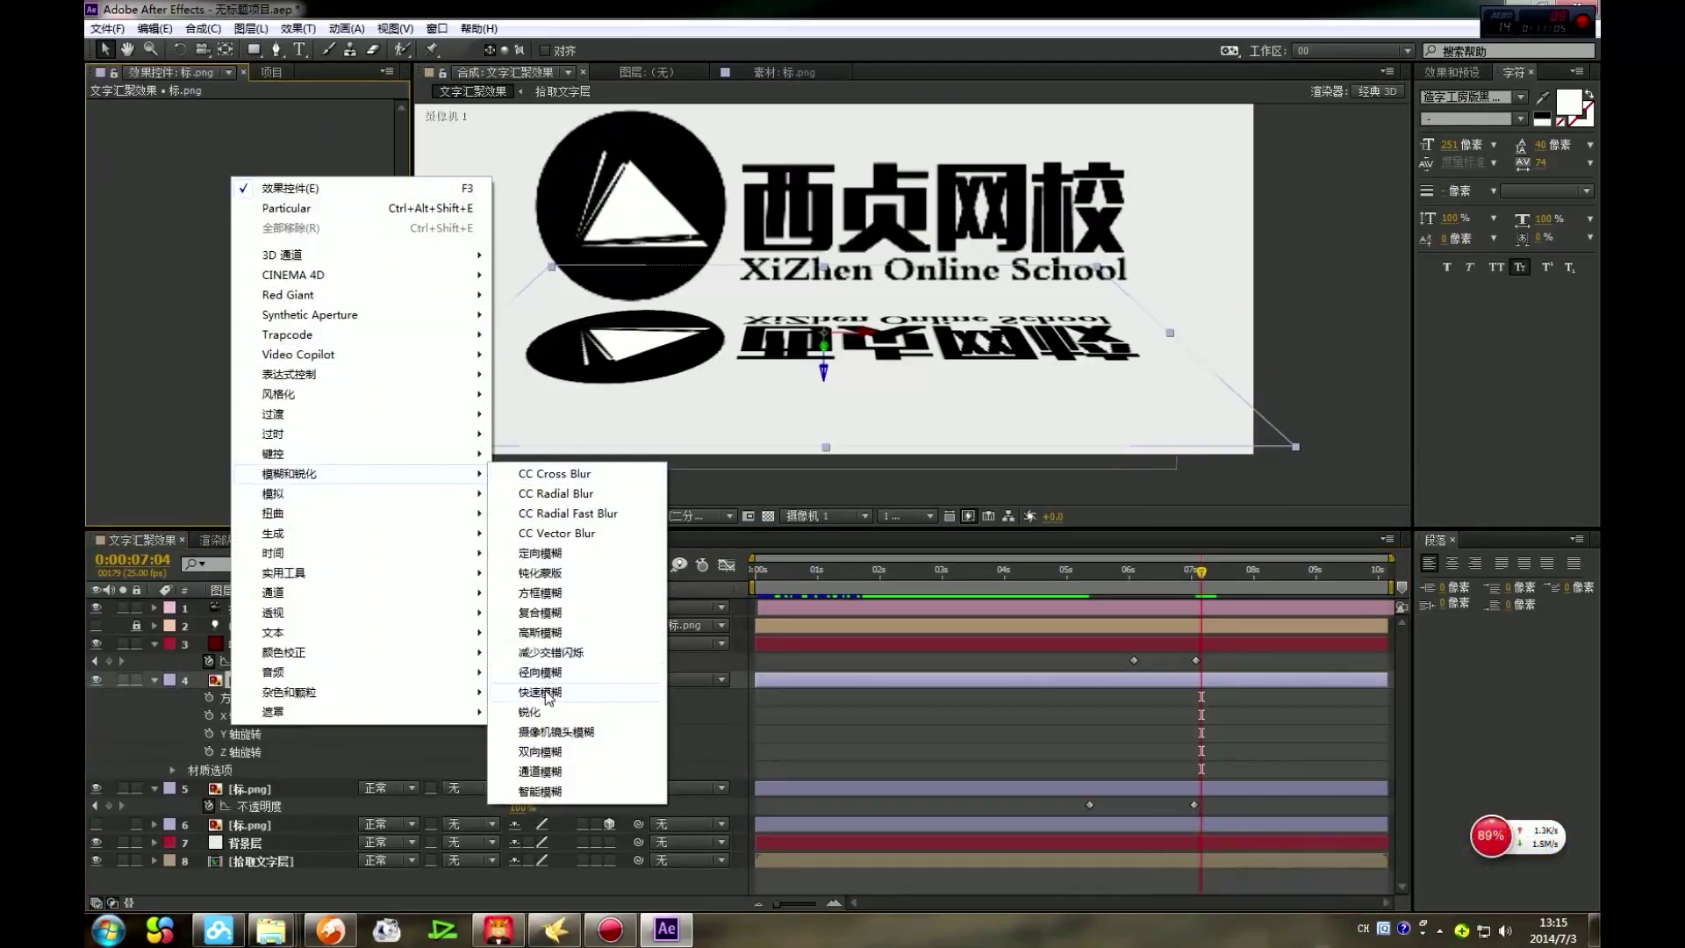
pyautogui.click(549, 694)
pyautogui.moveTo(283, 125); pyautogui.dragTo(344, 132)
pyautogui.click(1115, 261)
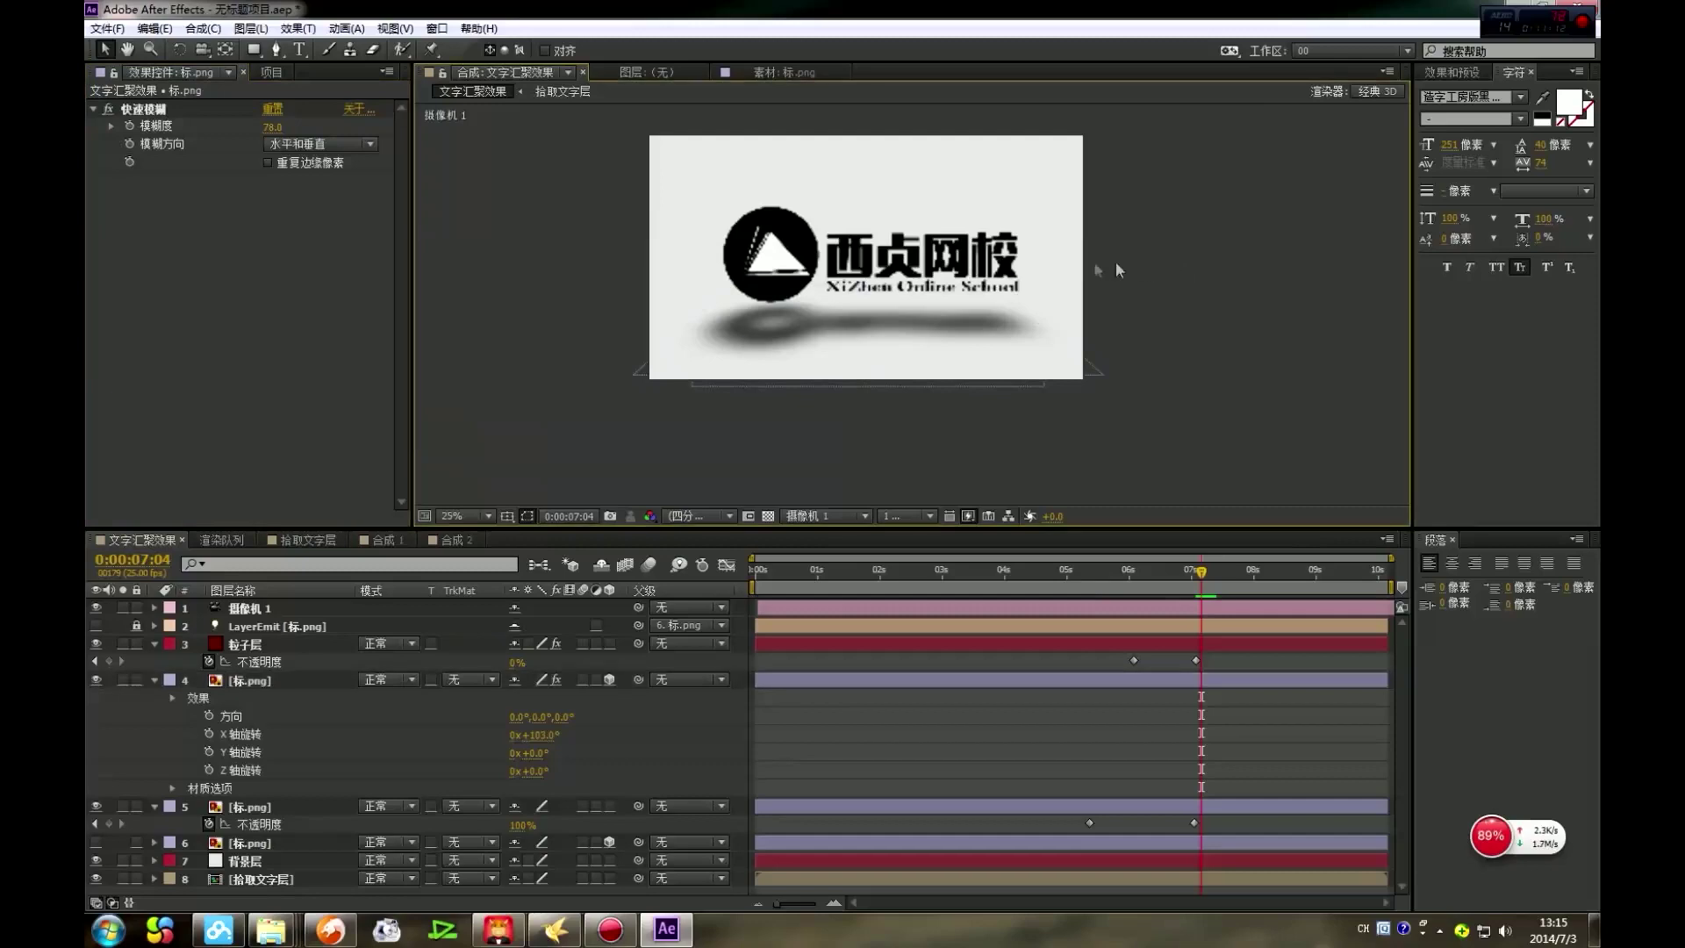
pyautogui.click(964, 323)
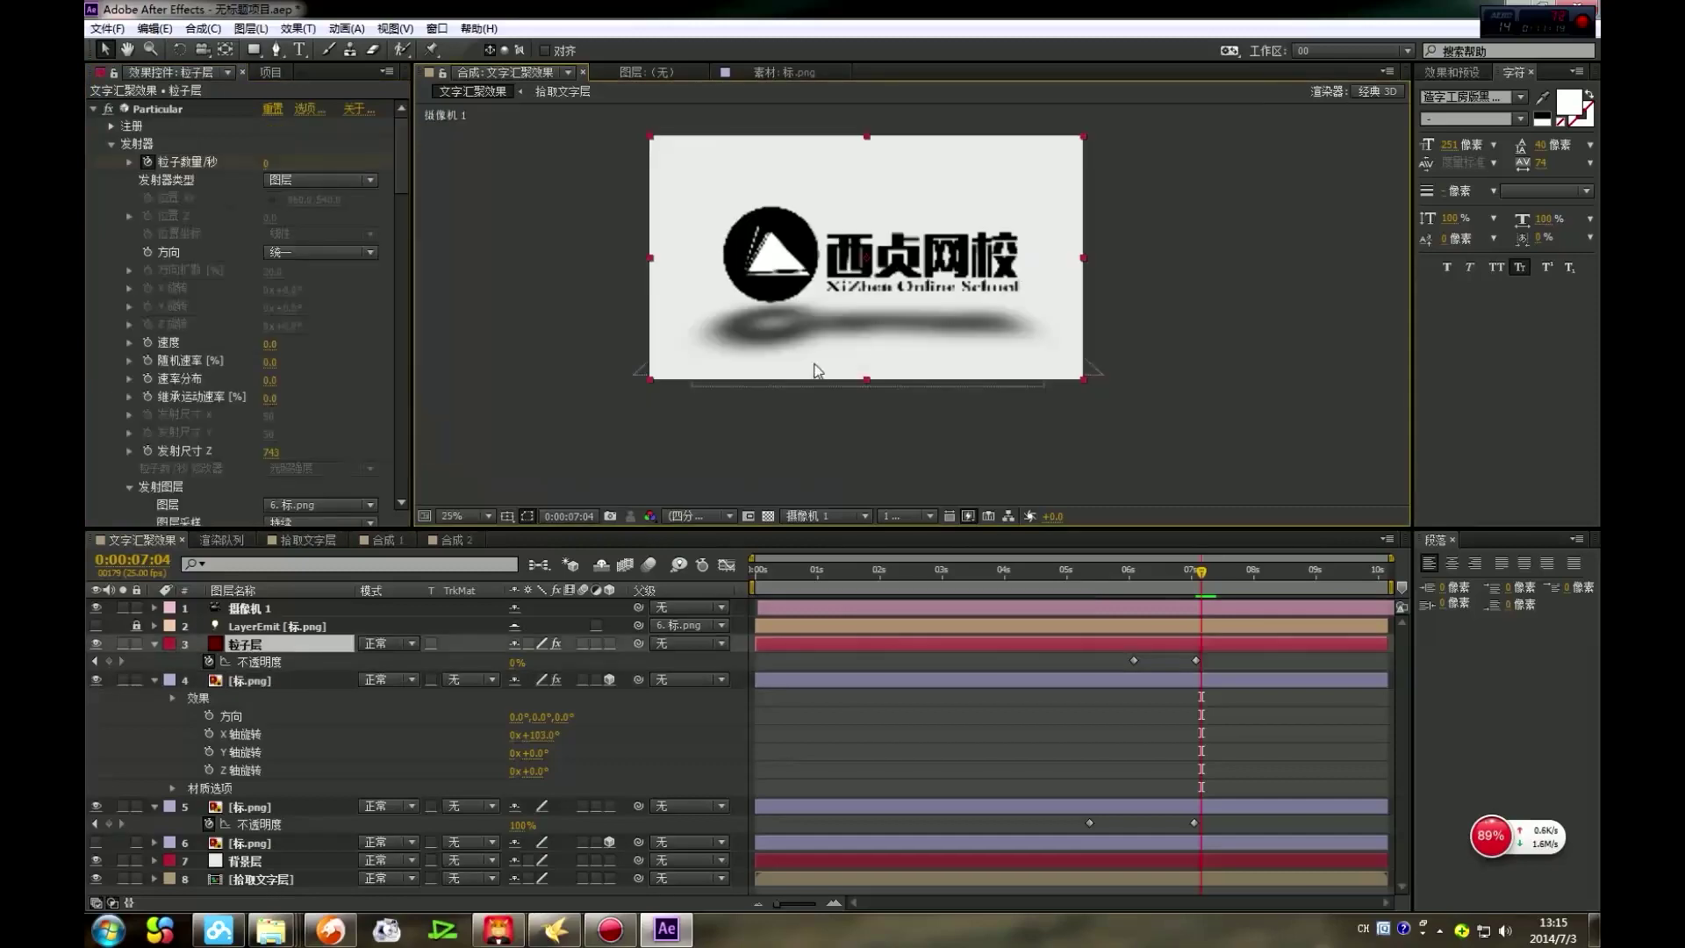
# Step: Replace the shadow layer's first opacity keyframe with a 65% opacity keyframe at 0:00:05:11
pyautogui.click(260, 679)
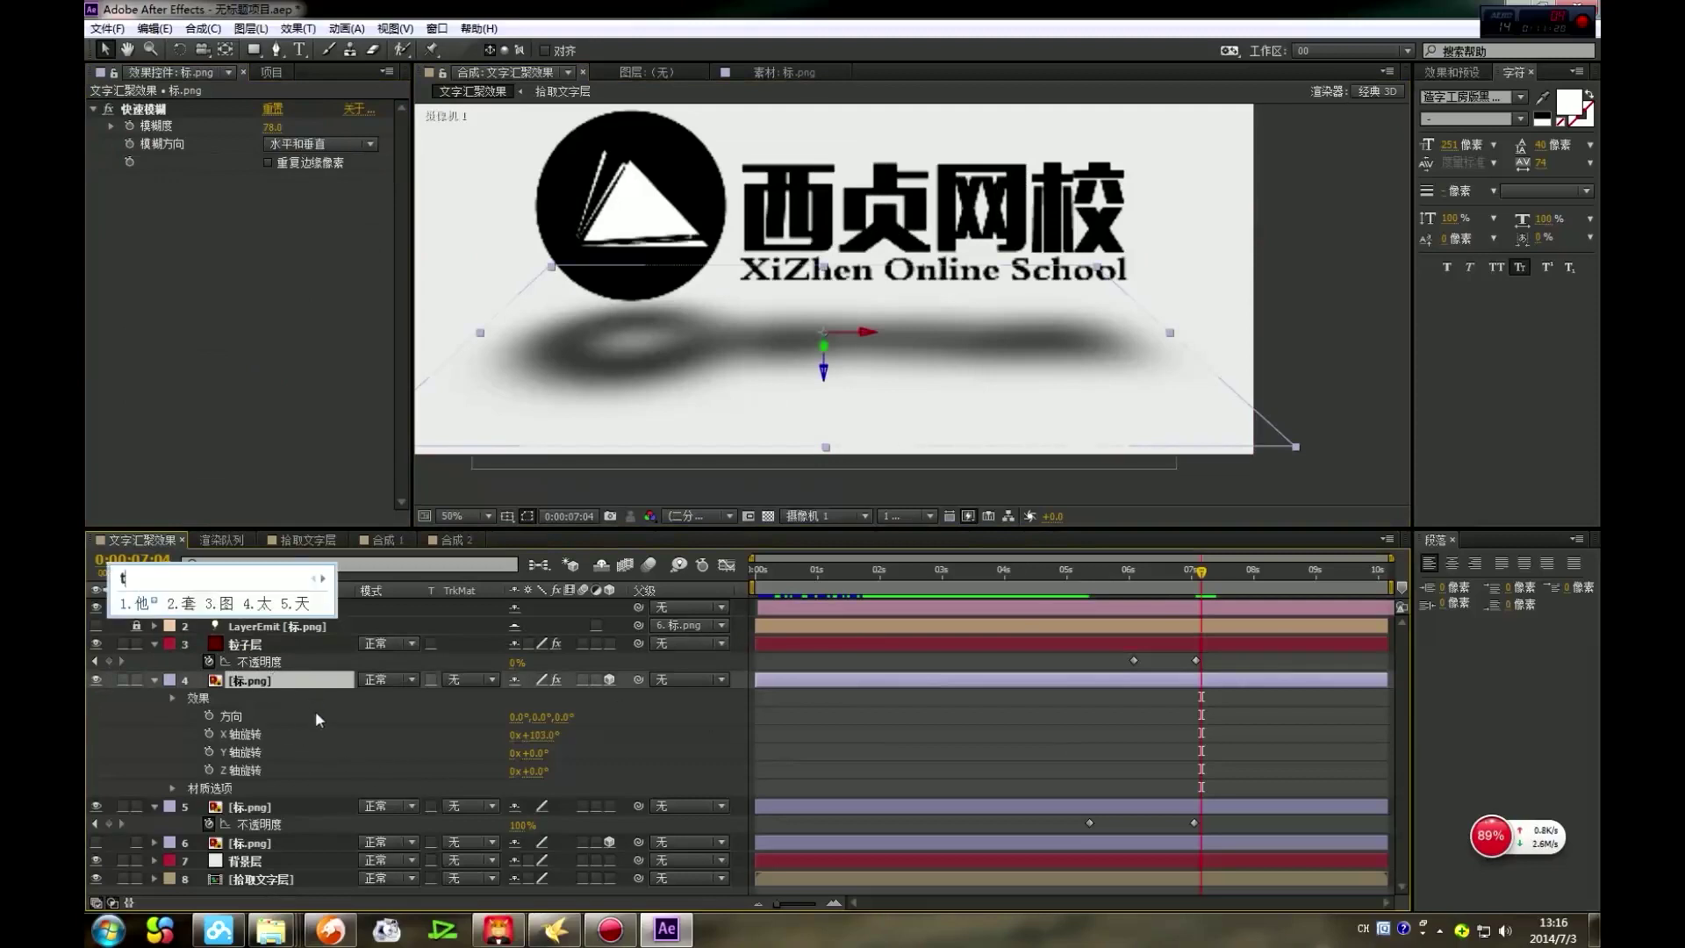
pyautogui.press('t')
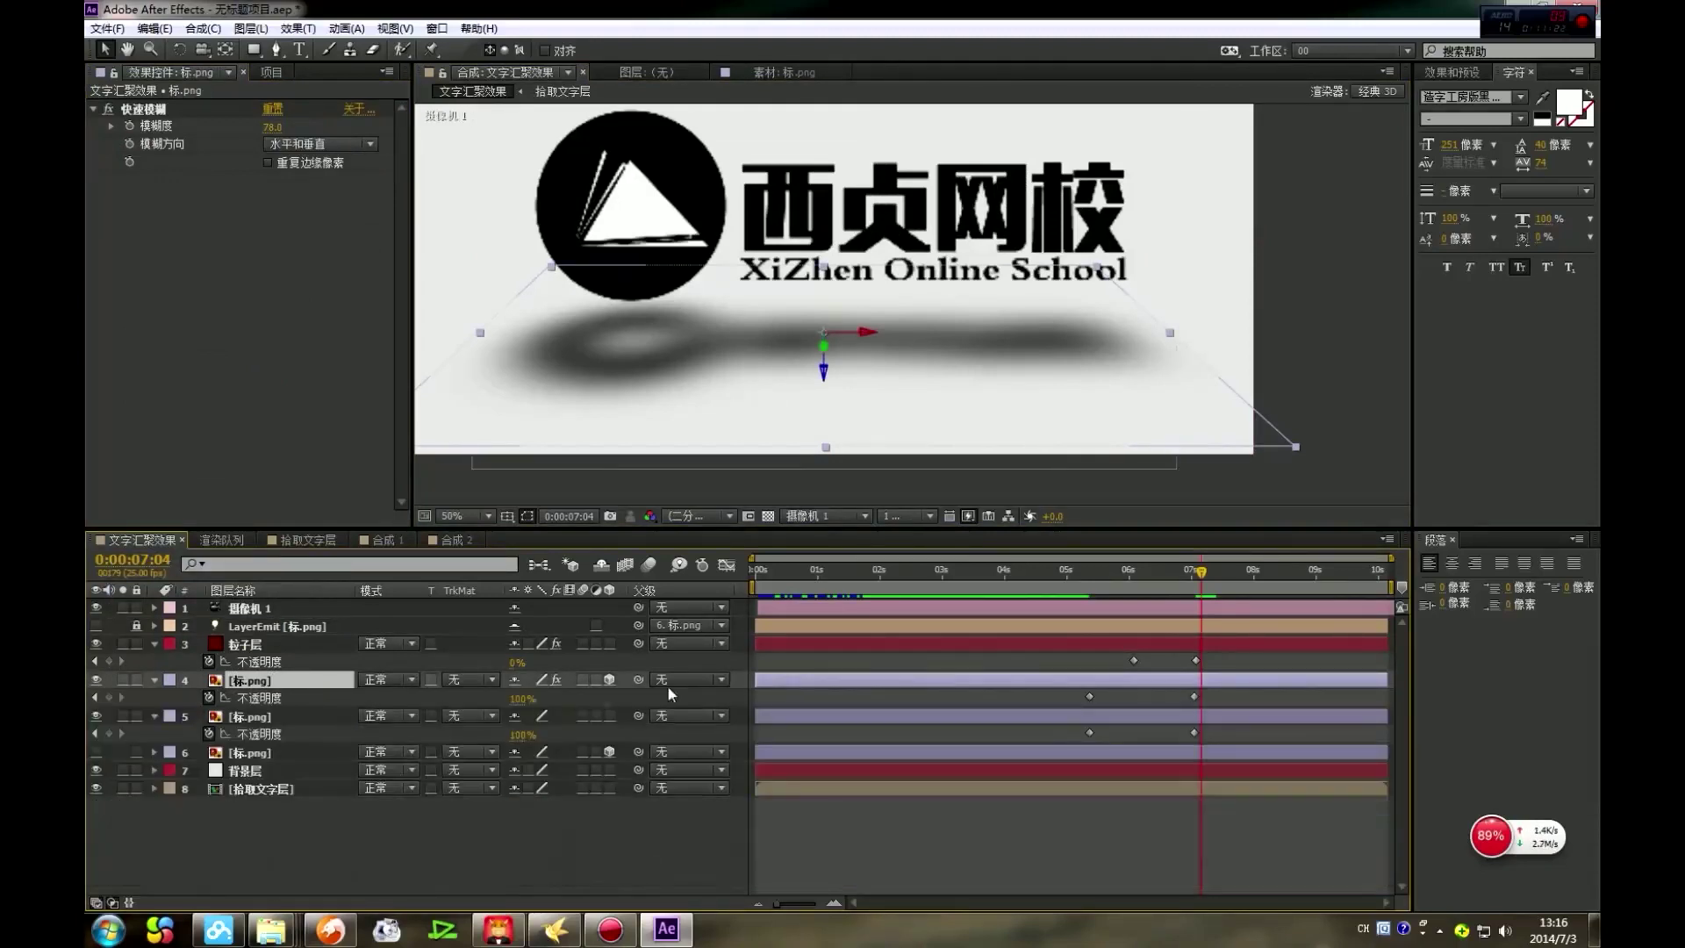
pyautogui.moveTo(1177, 572); pyautogui.dragTo(1093, 615)
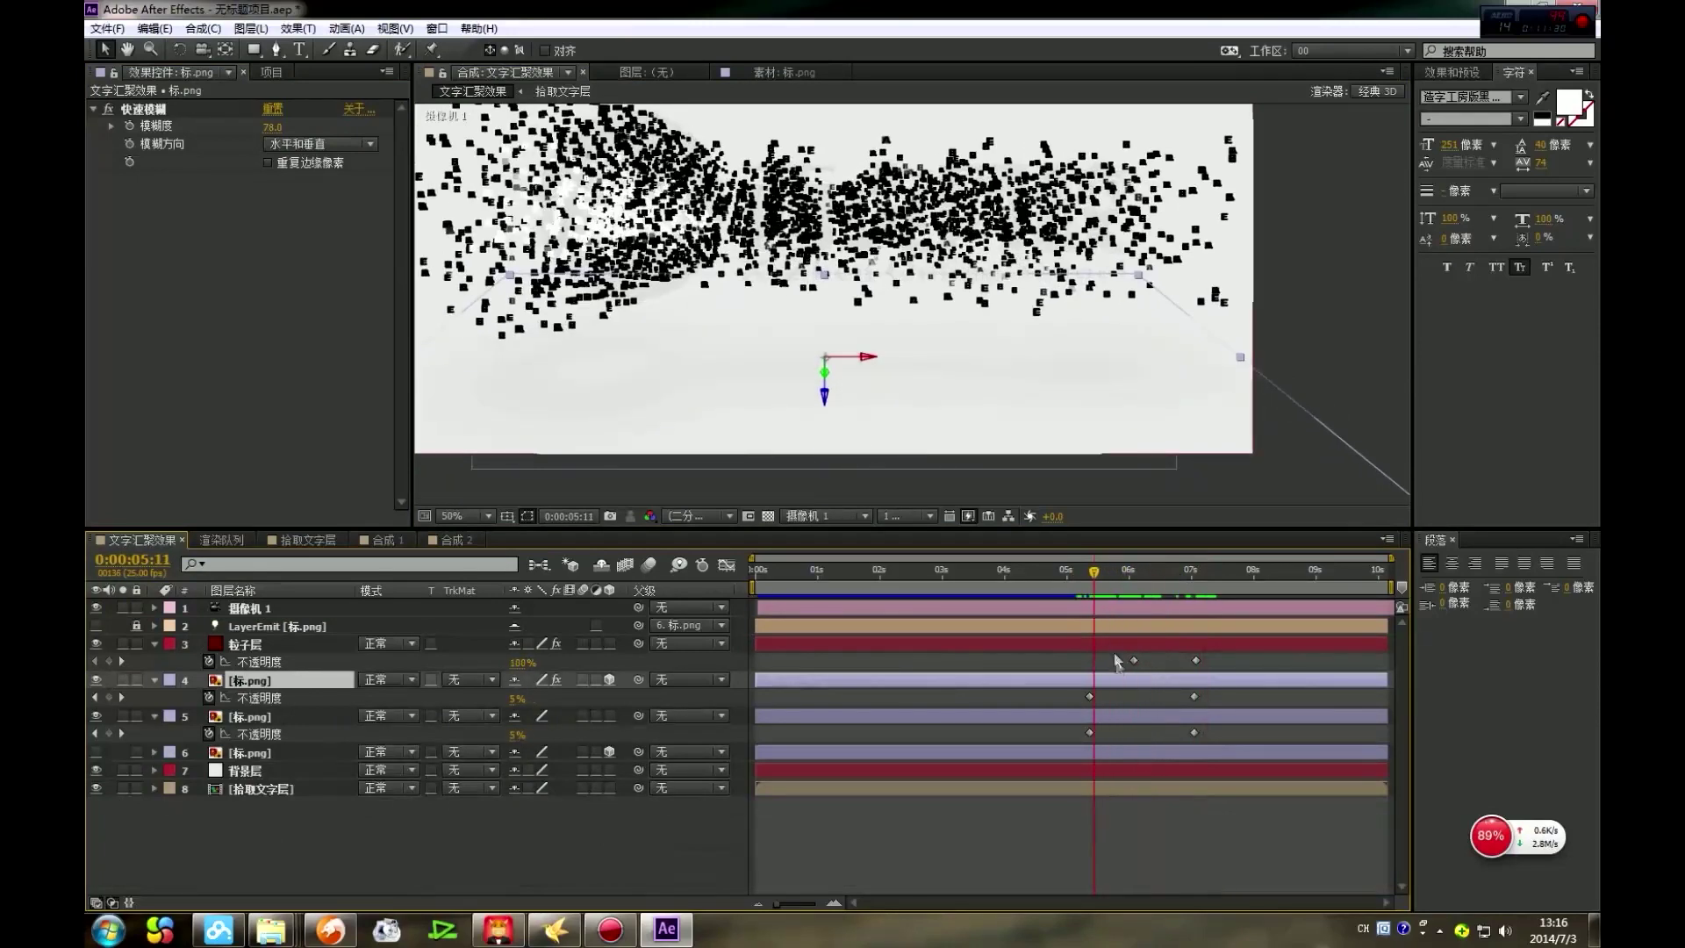
pyautogui.click(1089, 696)
pyautogui.press('Delete')
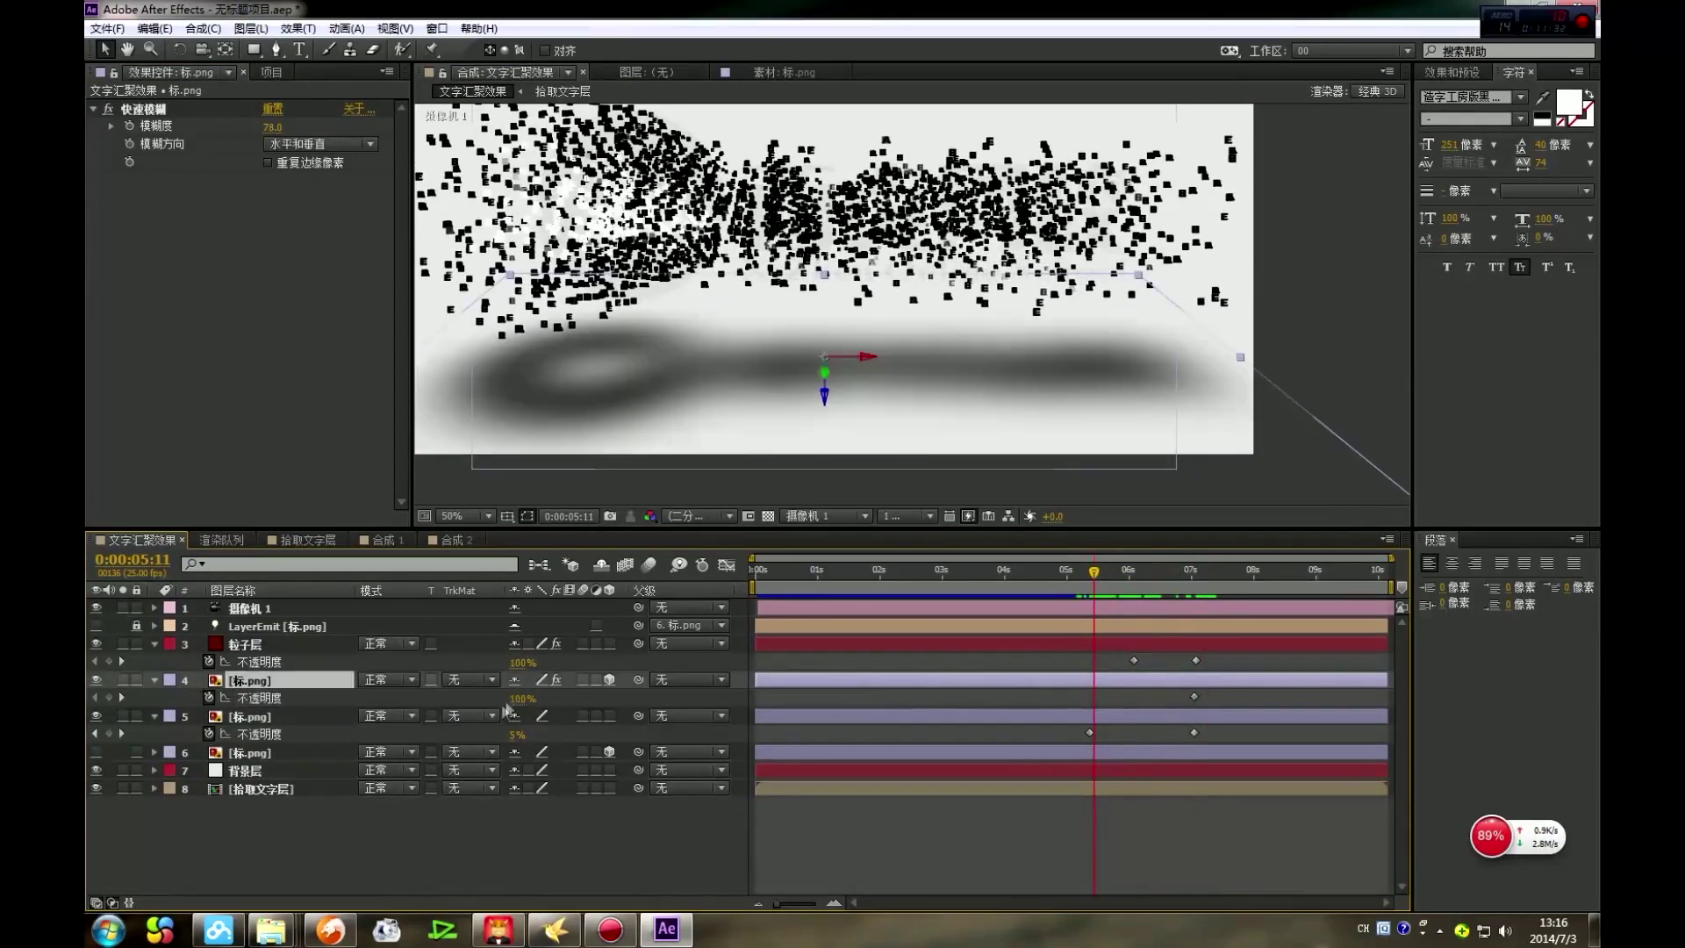
pyautogui.moveTo(518, 699)
pyautogui.mouseDown()
pyautogui.moveTo(586, 706)
pyautogui.moveTo(456, 716)
pyautogui.moveTo(492, 713)
pyautogui.mouseUp()
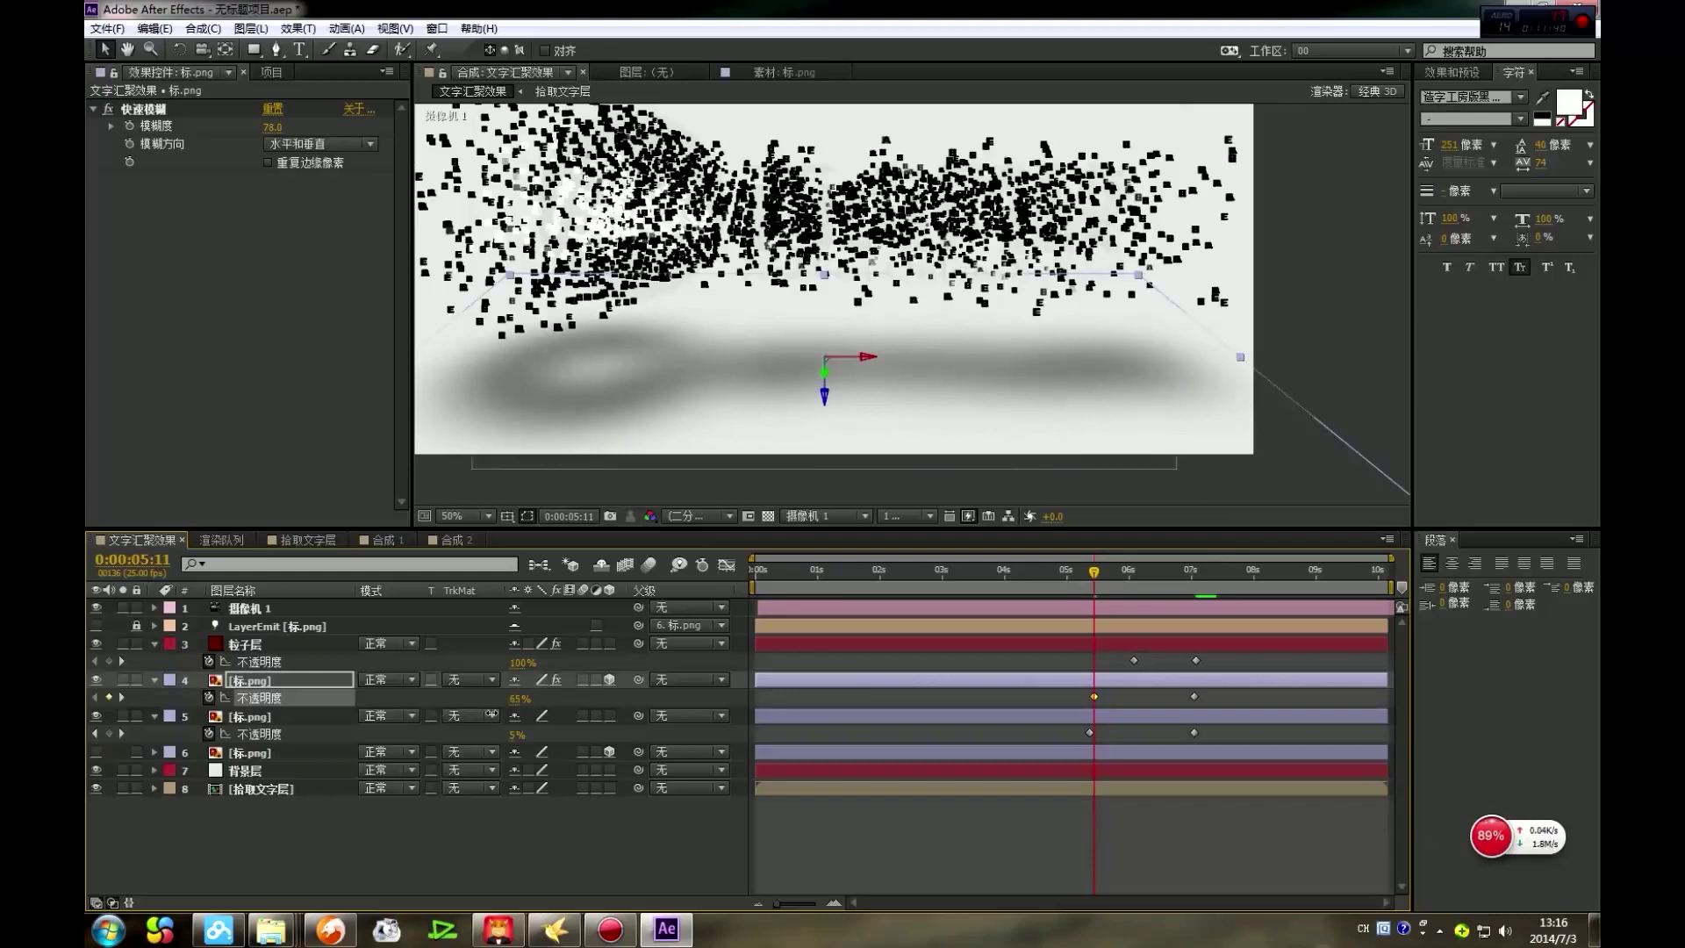
# Step: Check the shadow around 0:00:06:12 and delete its opacity keyframe at 0:00:07:01
pyautogui.moveTo(1194, 695)
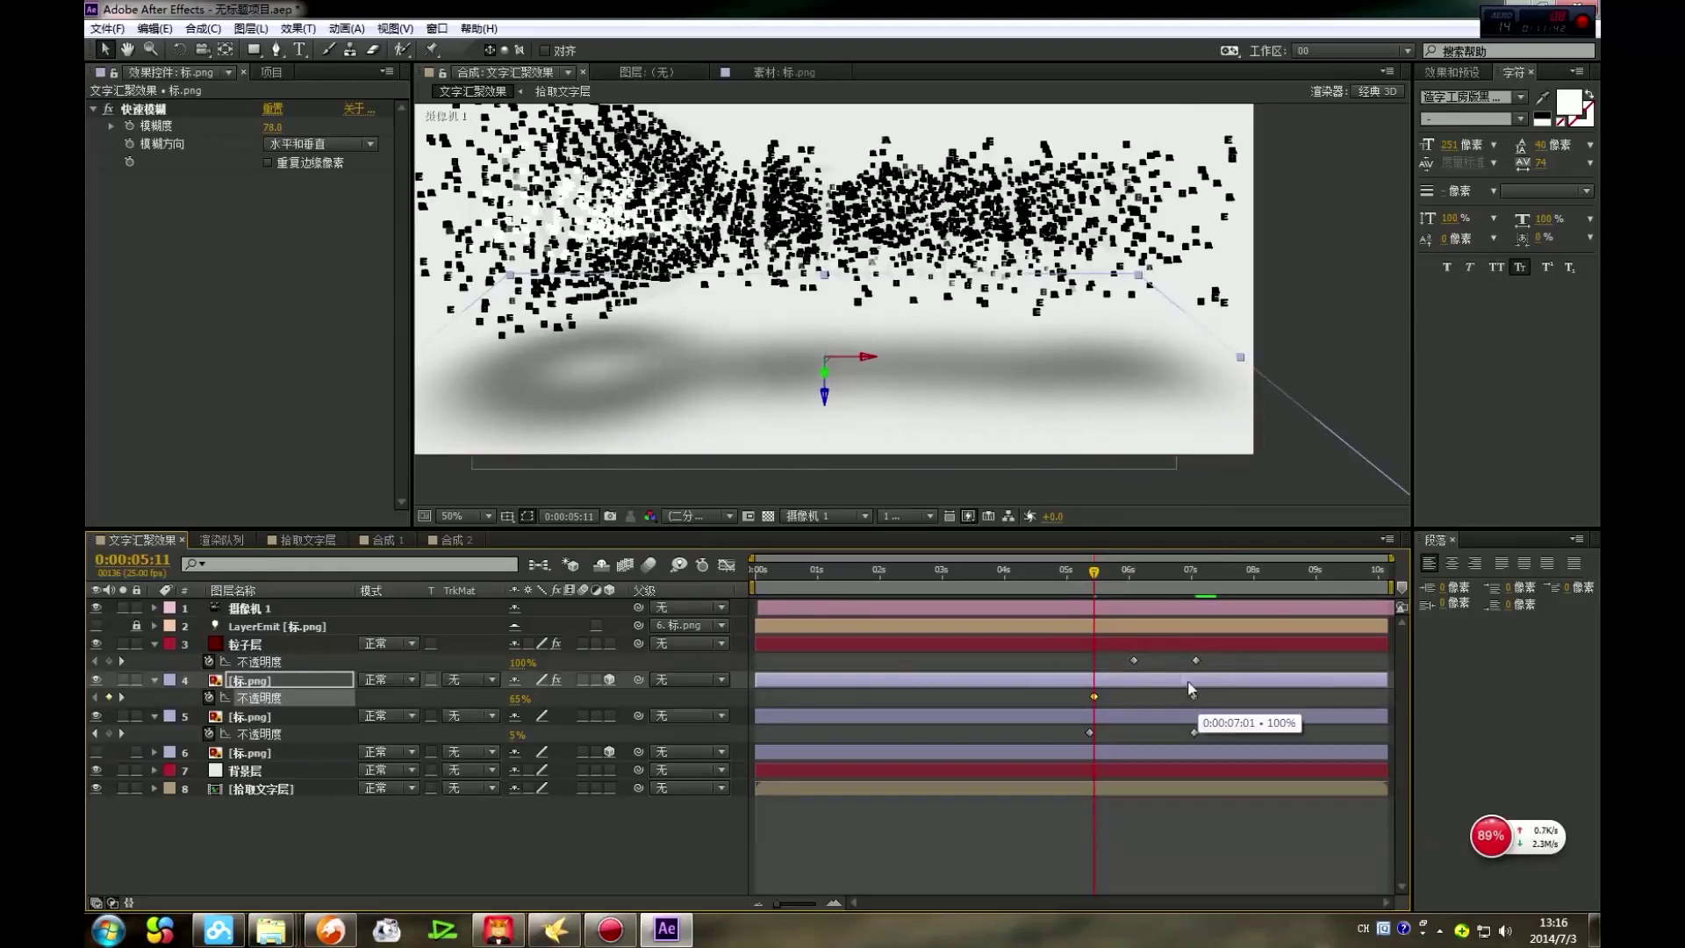
pyautogui.scroll(-2, 1027, 389)
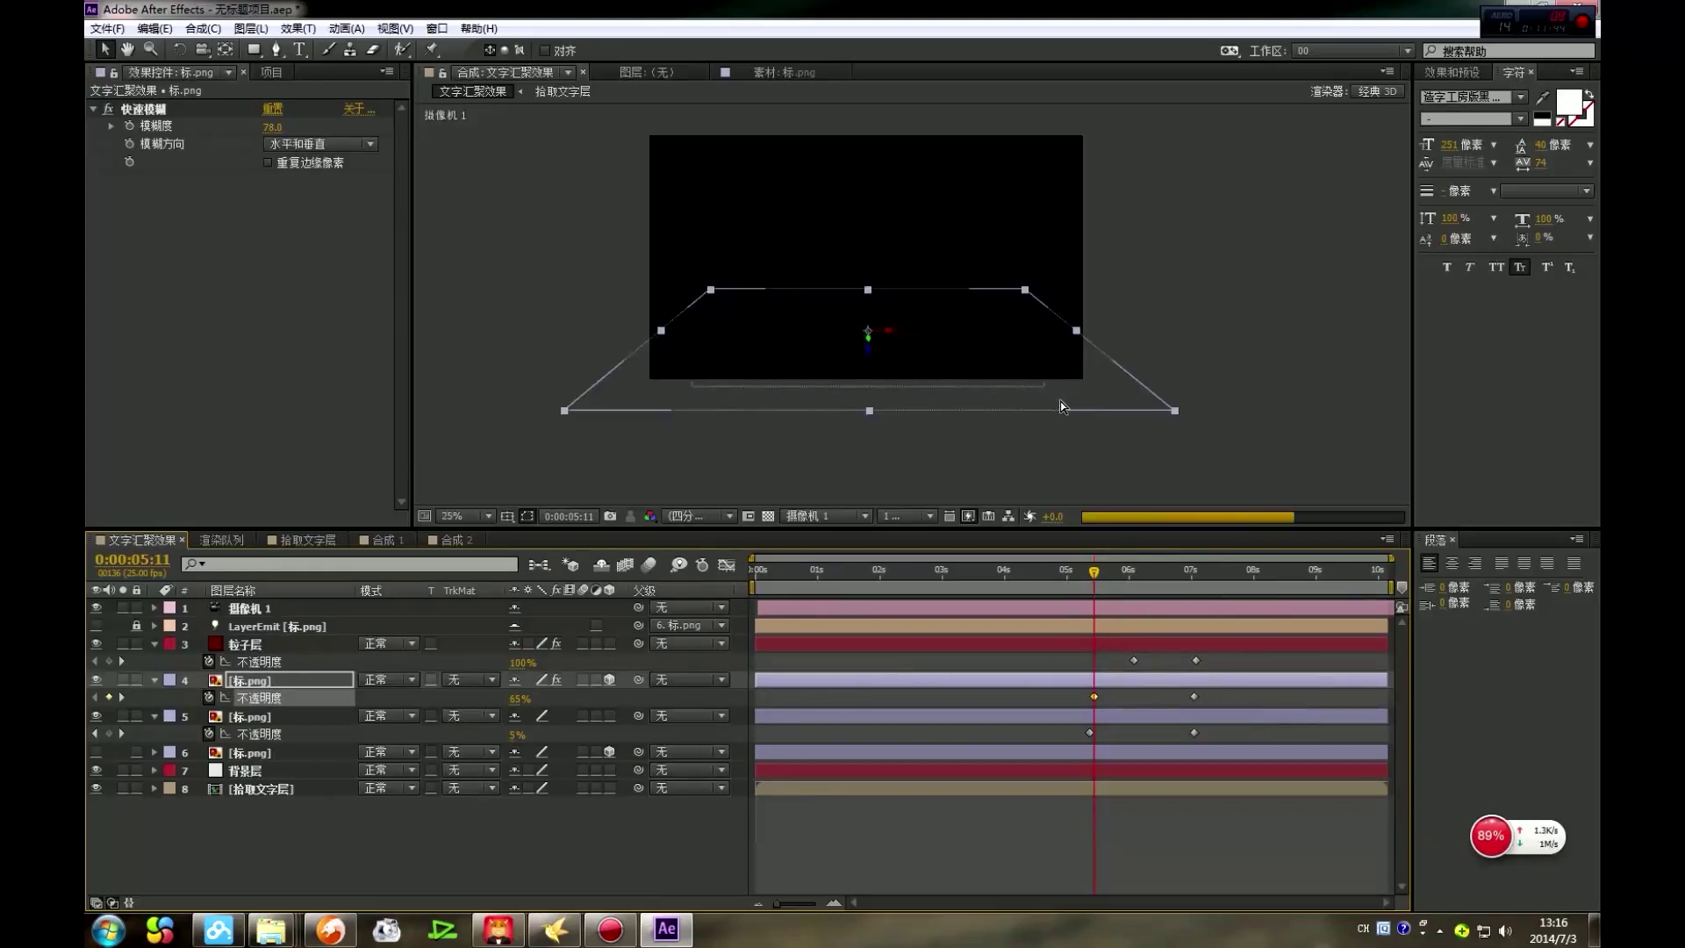
pyautogui.scroll(2, 1061, 402)
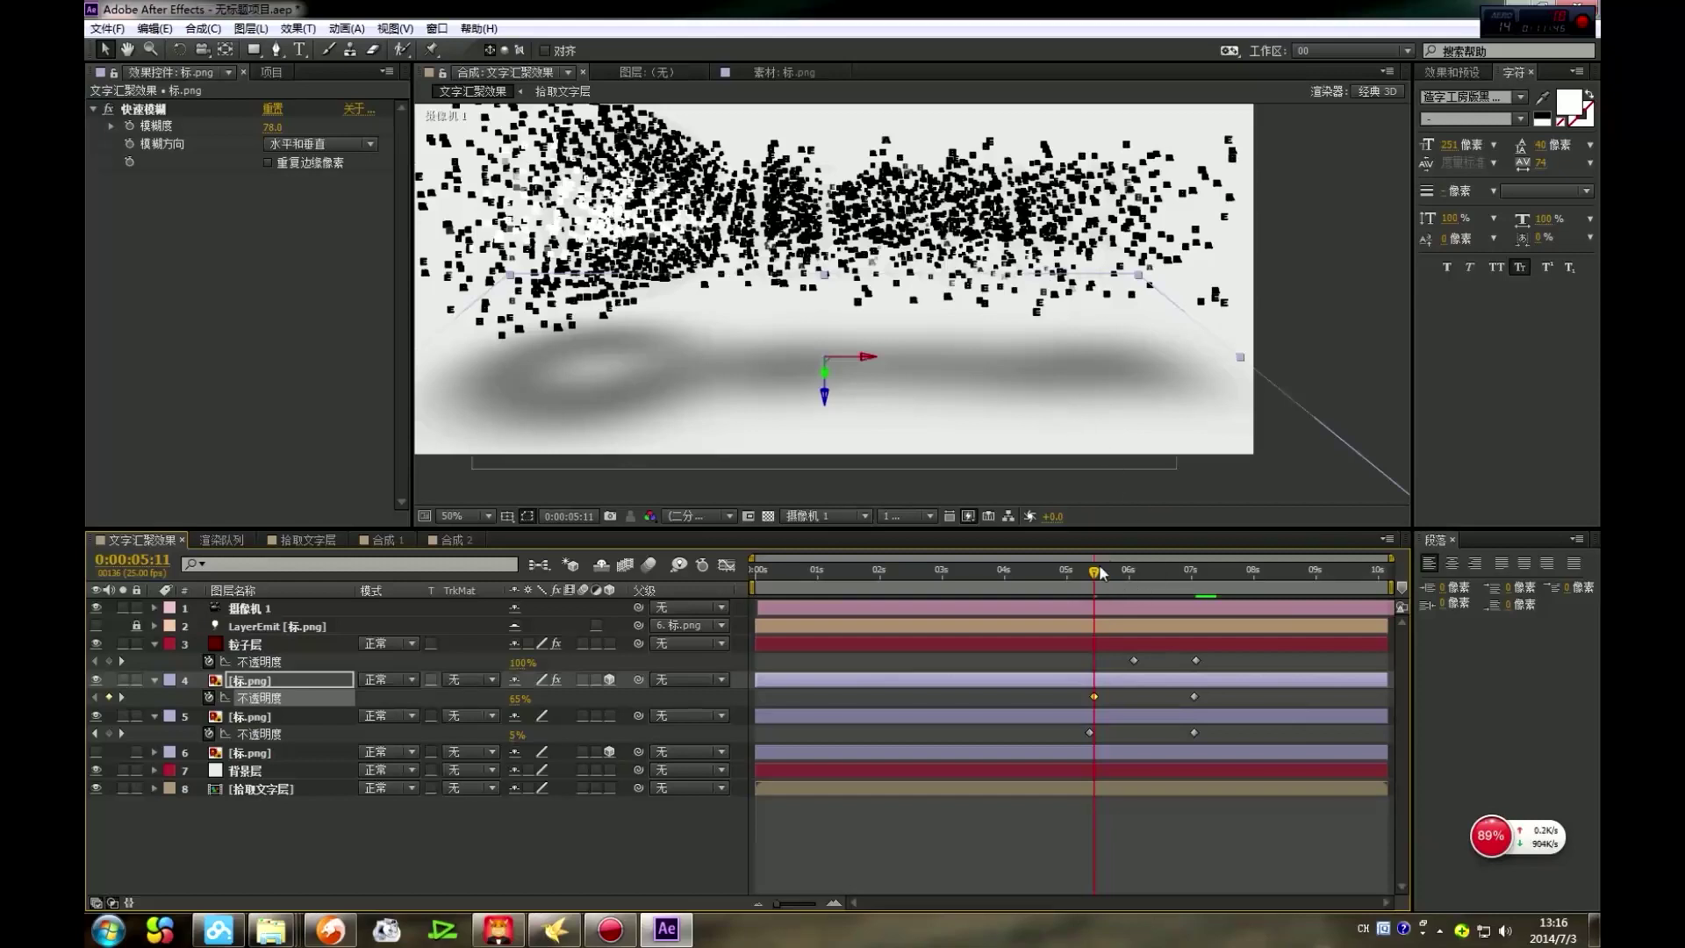
pyautogui.moveTo(1100, 572); pyautogui.dragTo(1159, 575)
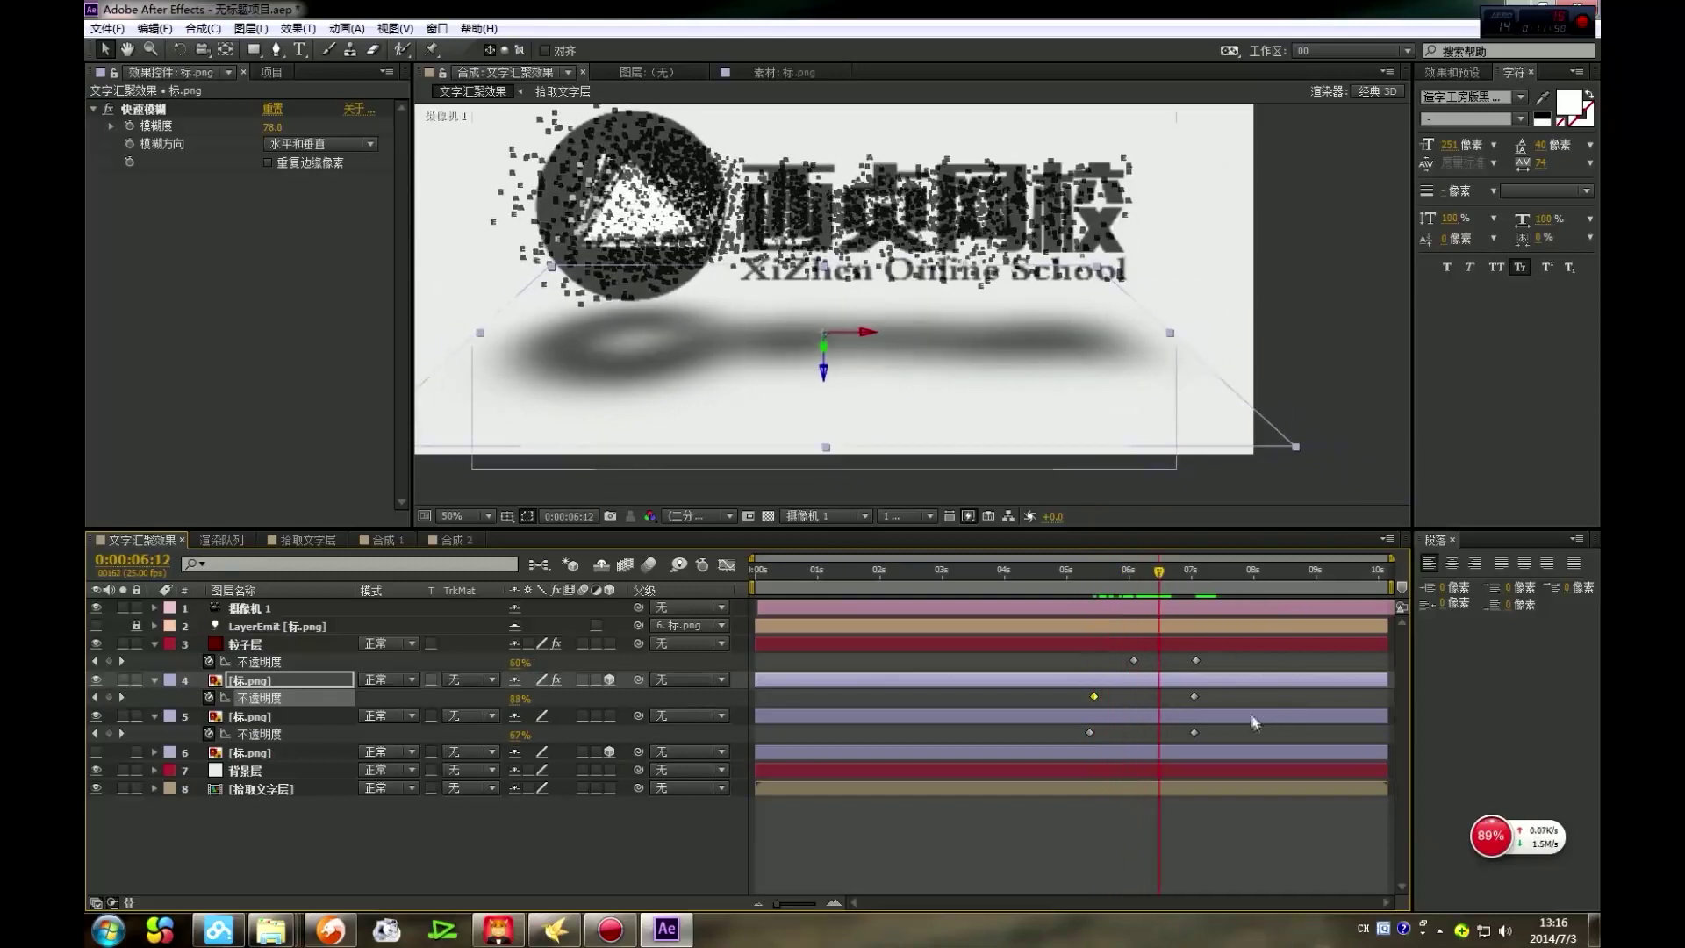
pyautogui.click(1194, 696)
pyautogui.press('Delete')
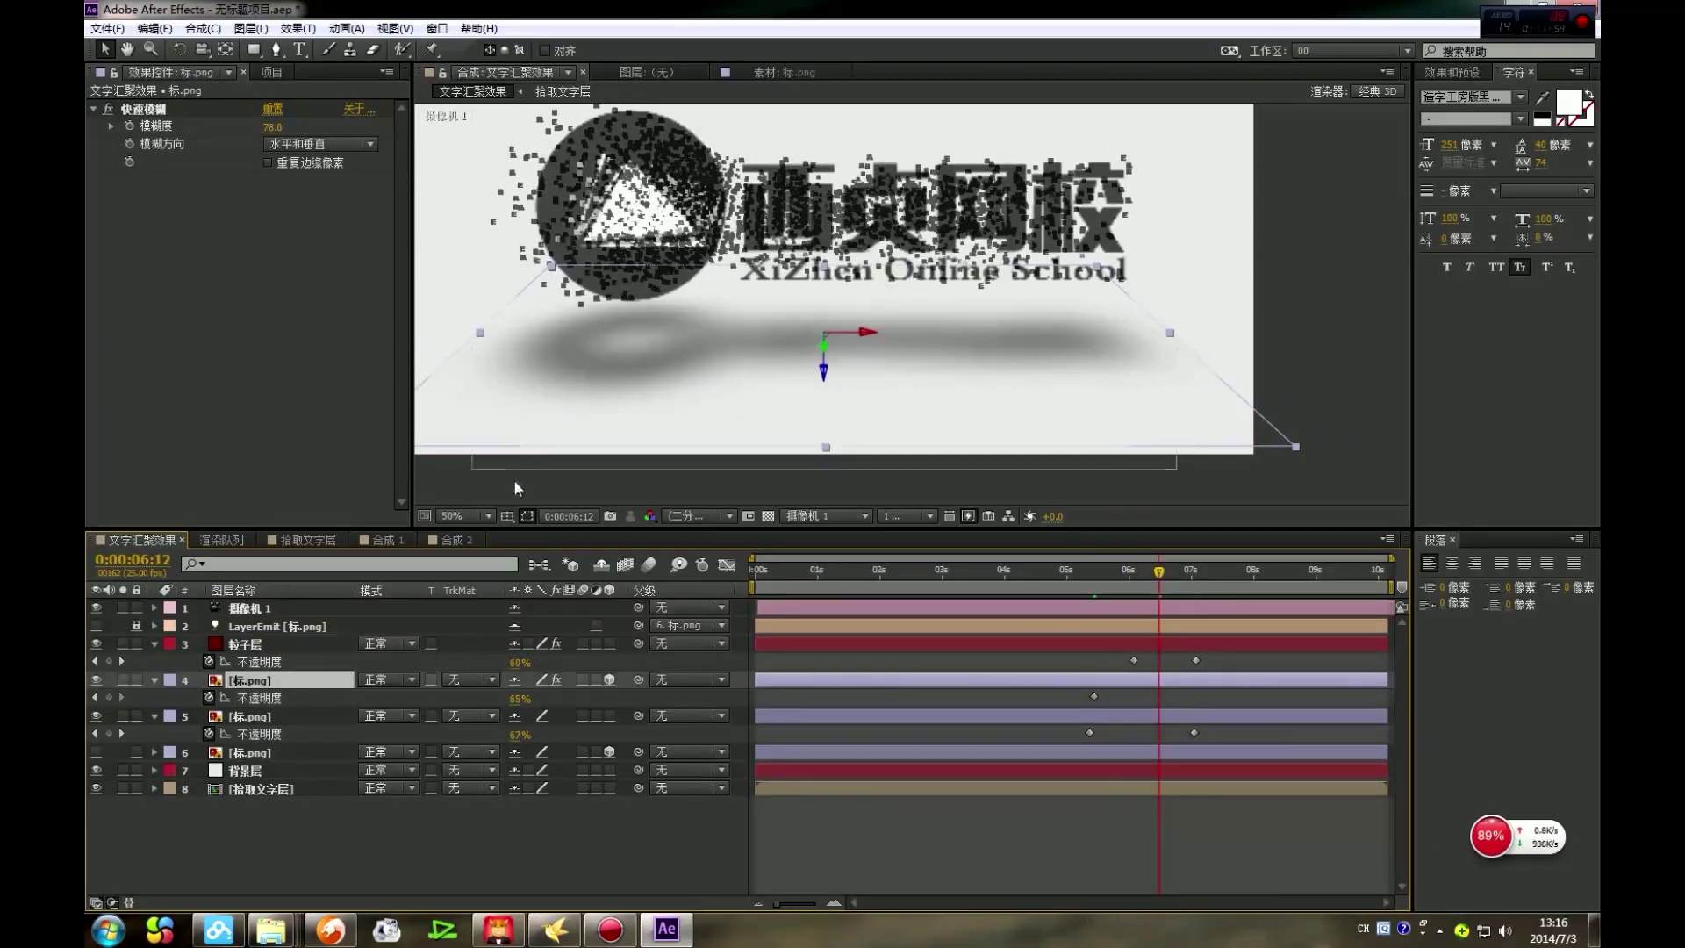
# Step: Shift the blurred shadow slightly right and toward the viewer, and check its placement beneath the logo
pyautogui.moveTo(825, 378); pyautogui.dragTo(847, 392)
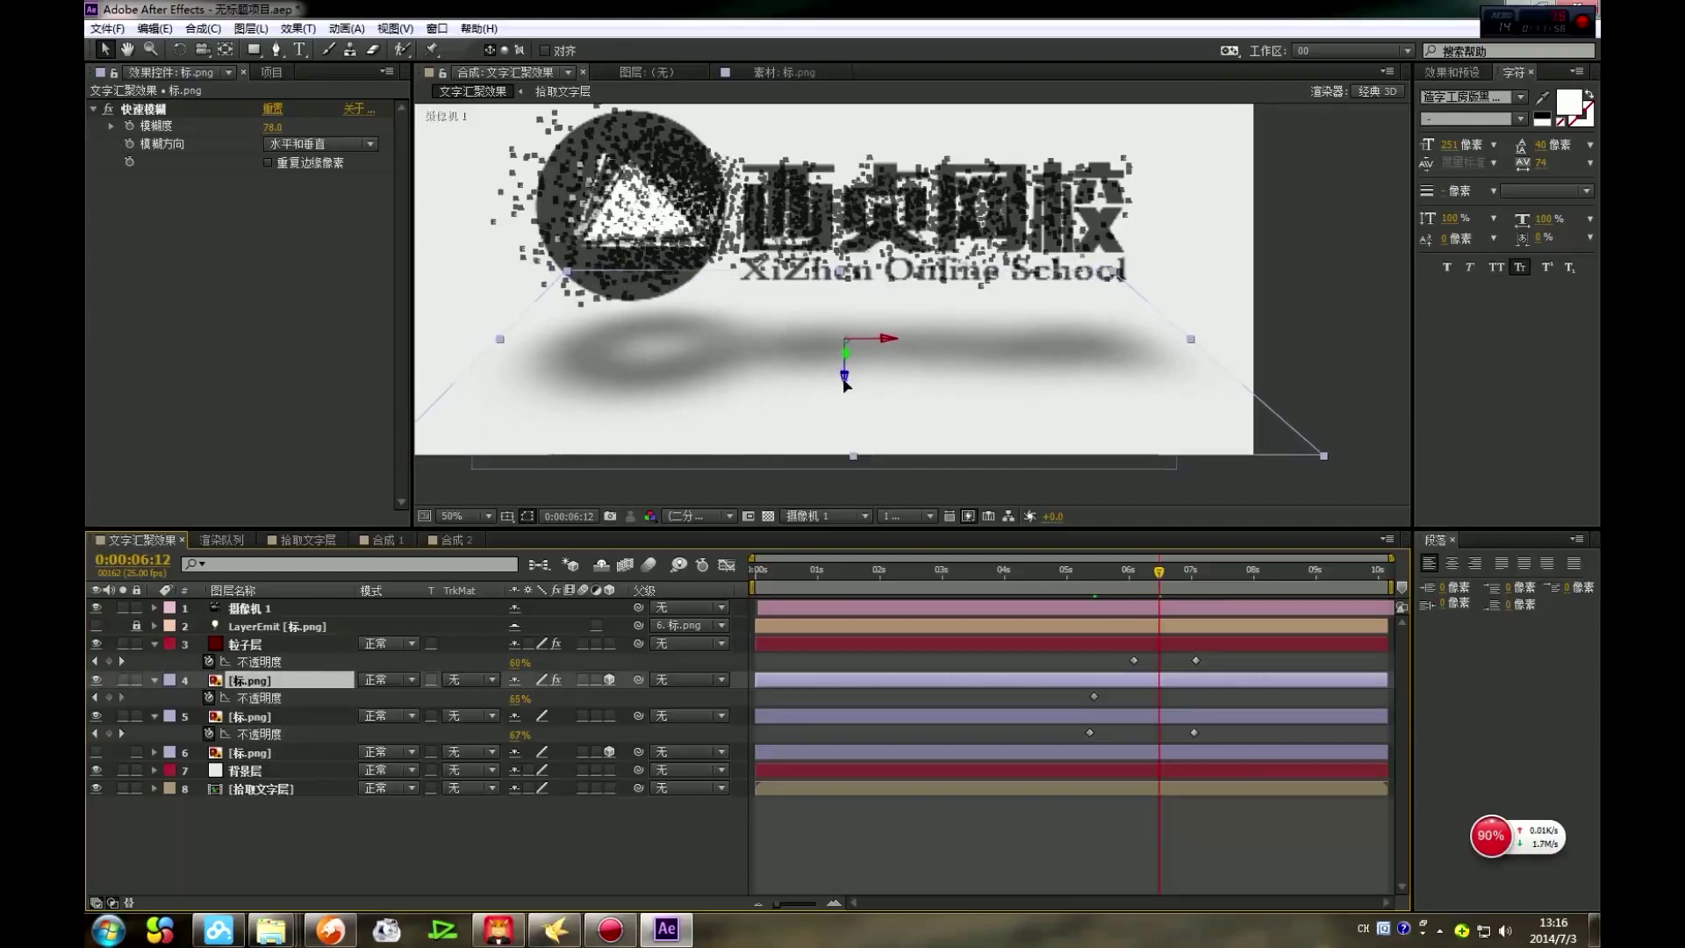
pyautogui.press(',')
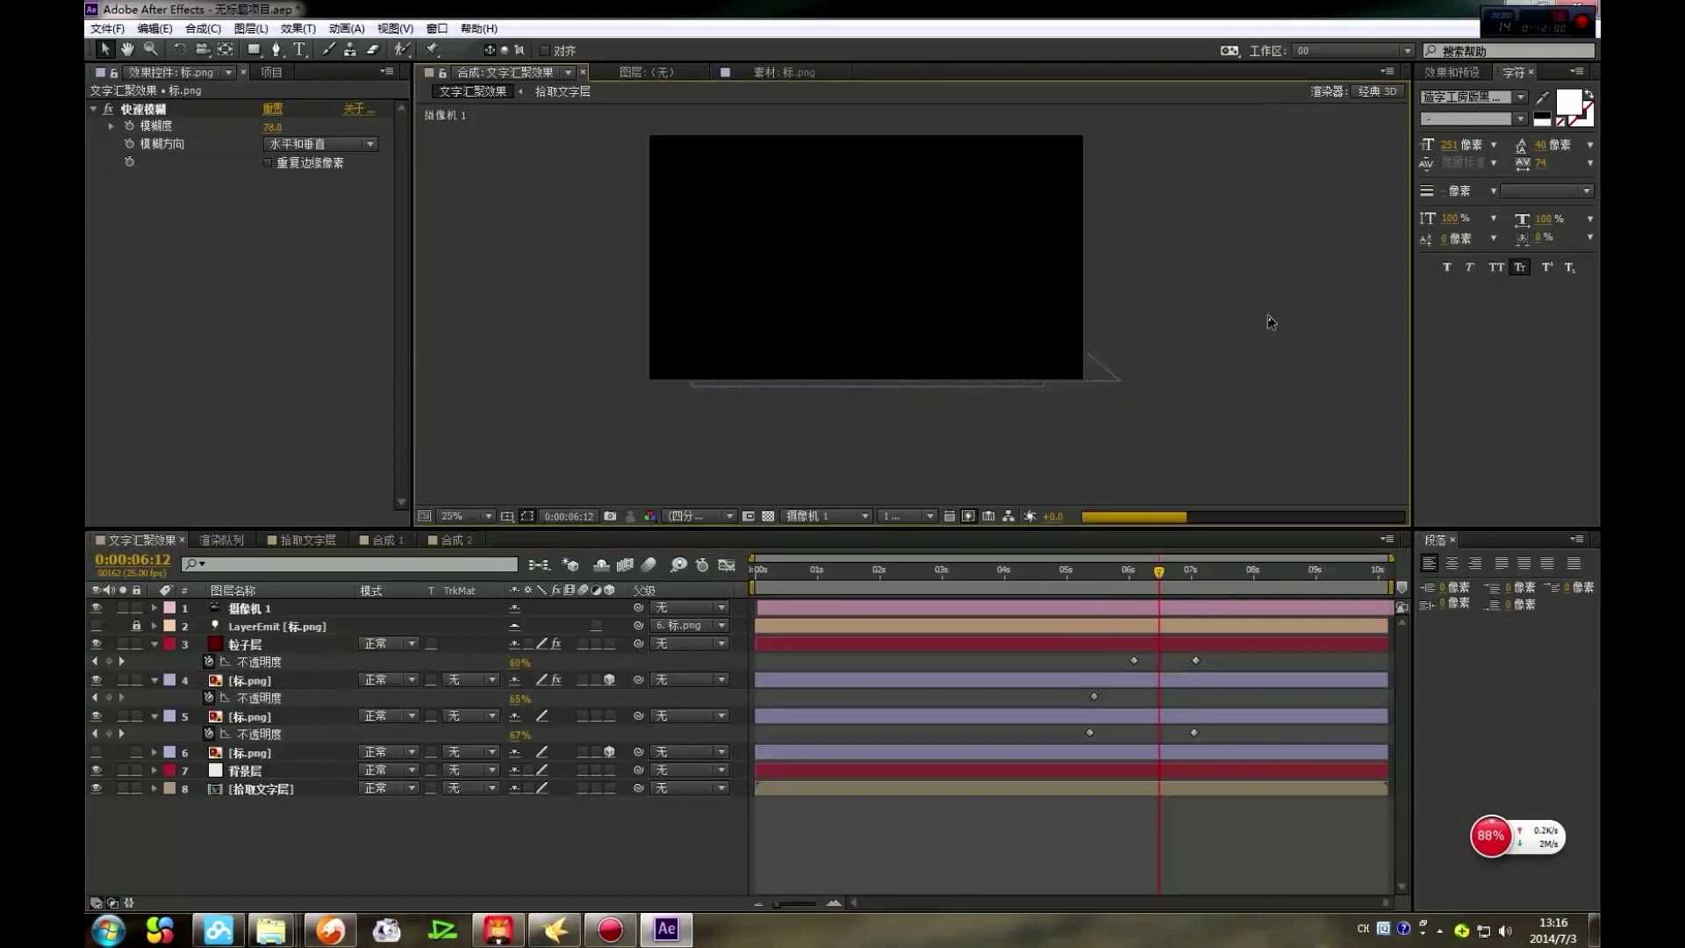
pyautogui.press('/')
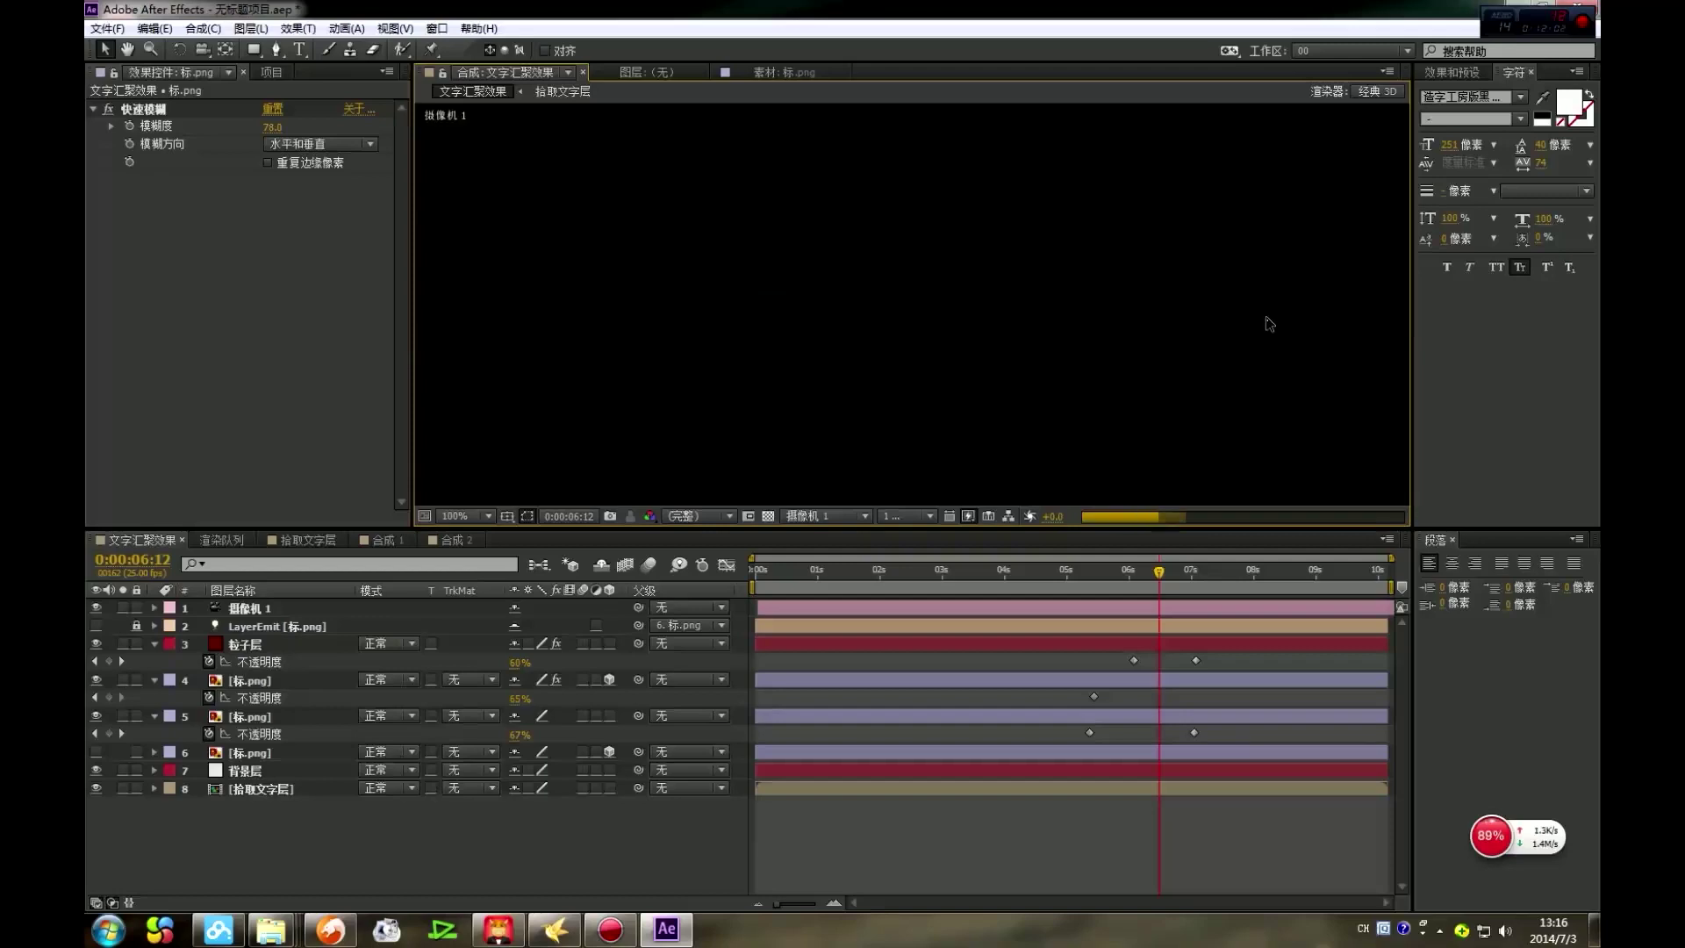
pyautogui.press(',')
pyautogui.press(',')
pyautogui.press(',')
pyautogui.press(',')
pyautogui.press('.')
pyautogui.press('.')
# Step: At 0:00:07:17, narrow the shadow layer slightly and cut its depth by about half to thin the shadow
pyautogui.click(1185, 571)
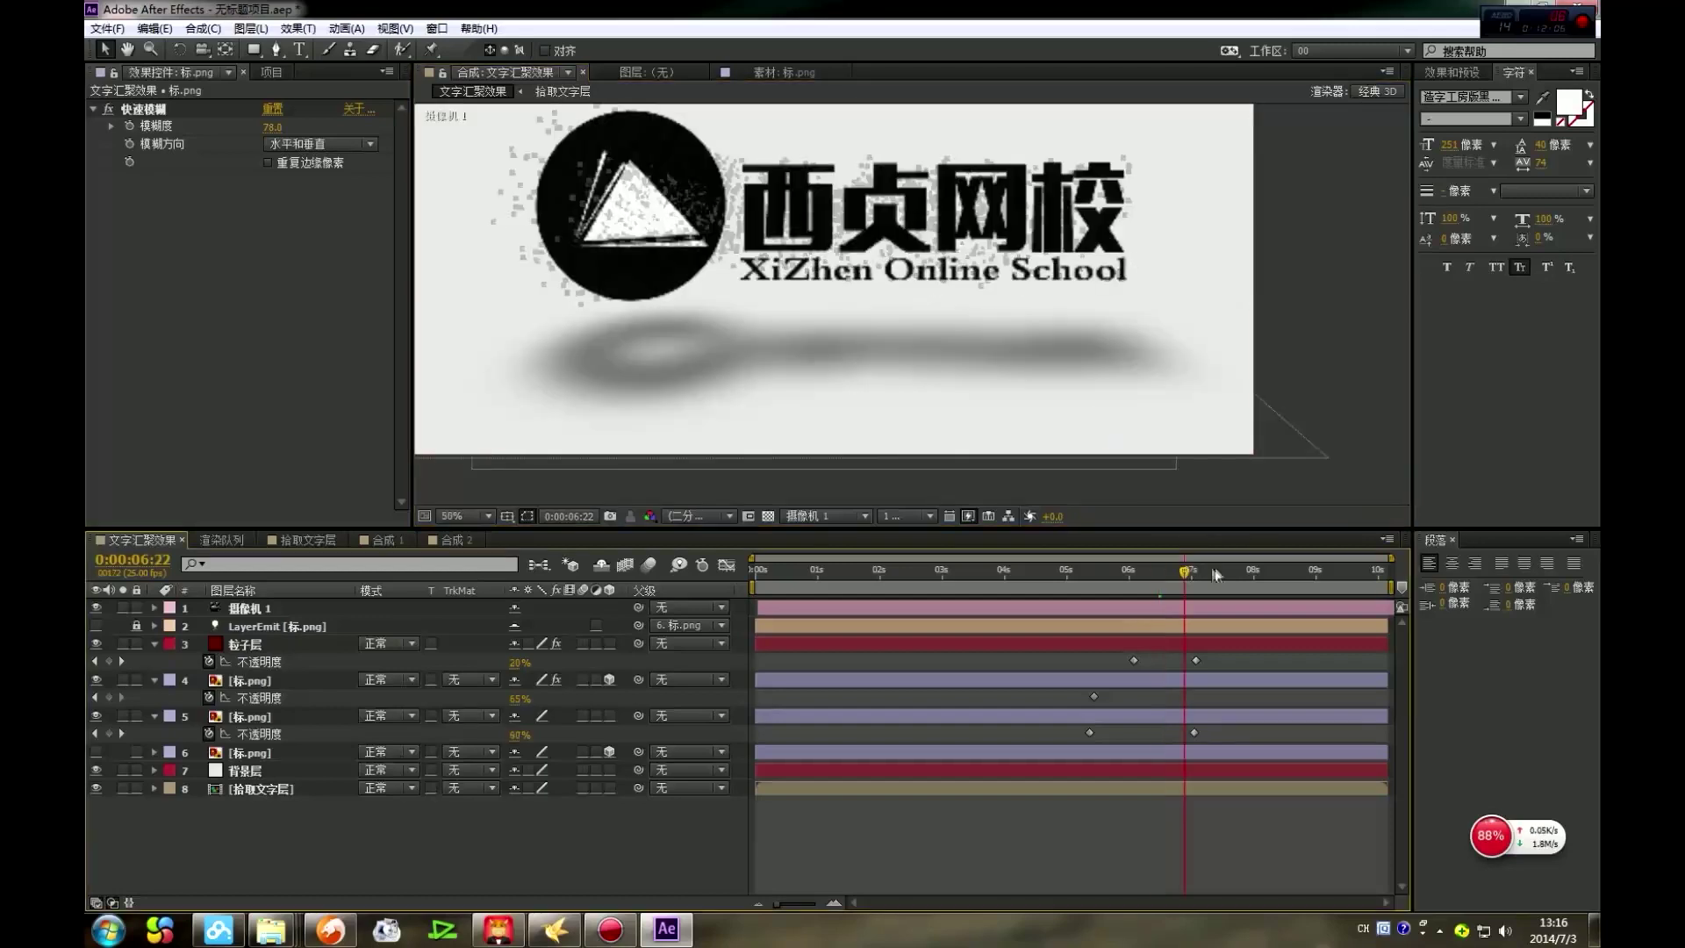
pyautogui.press(',')
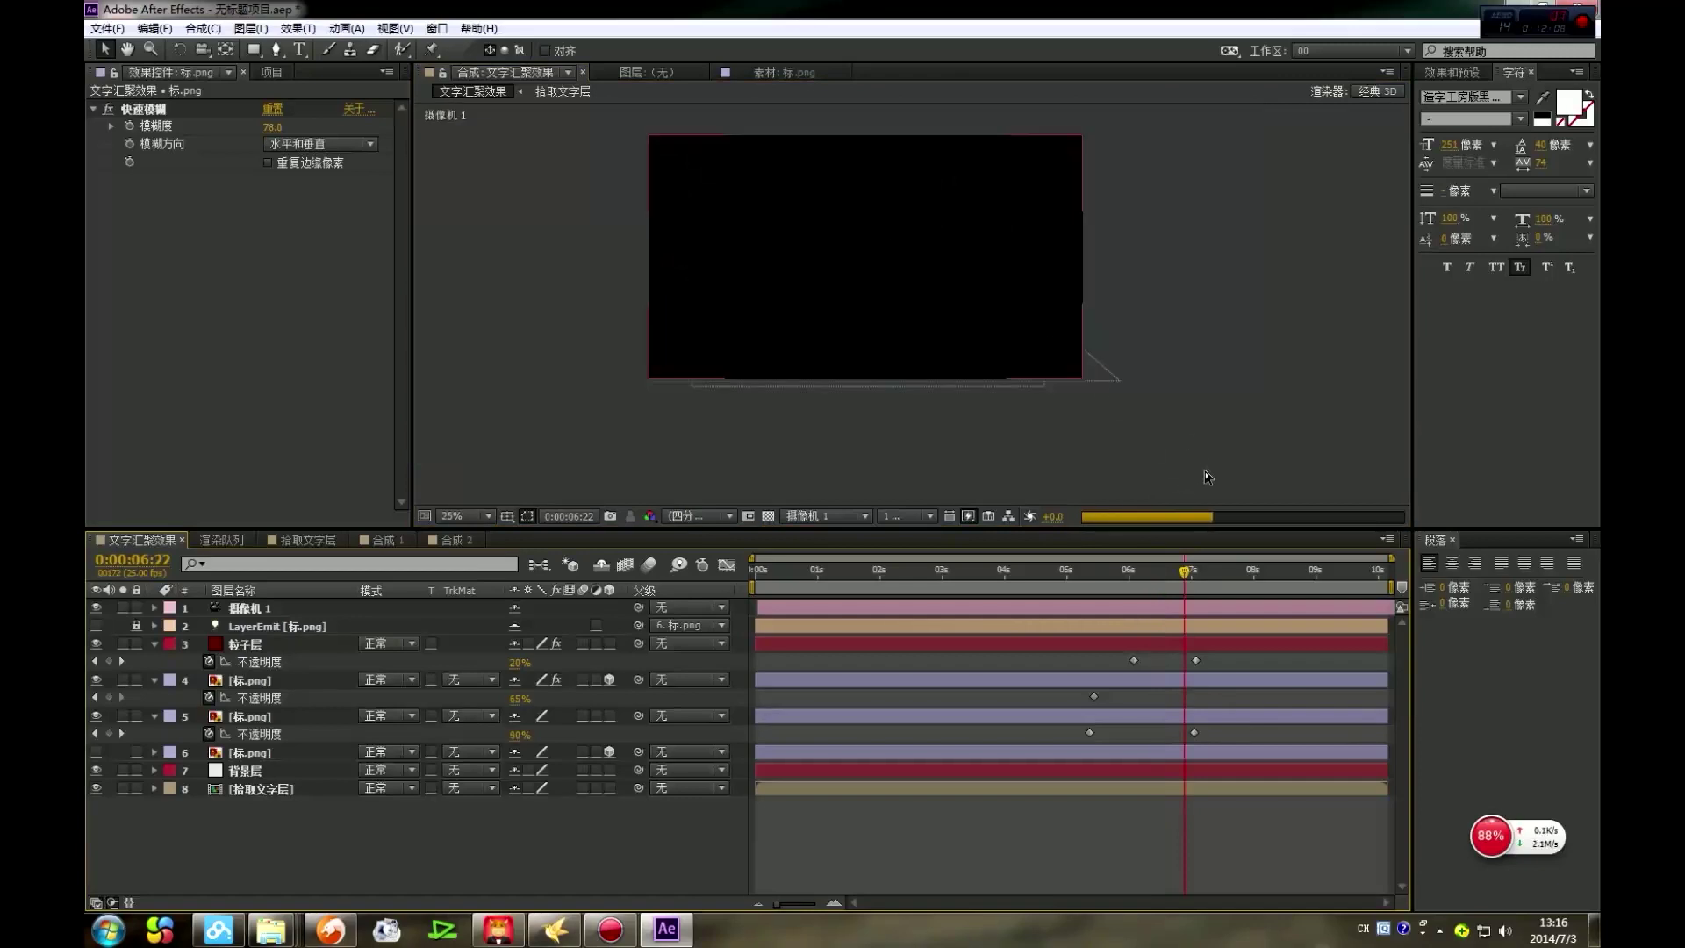
pyautogui.press('.')
pyautogui.click(1235, 571)
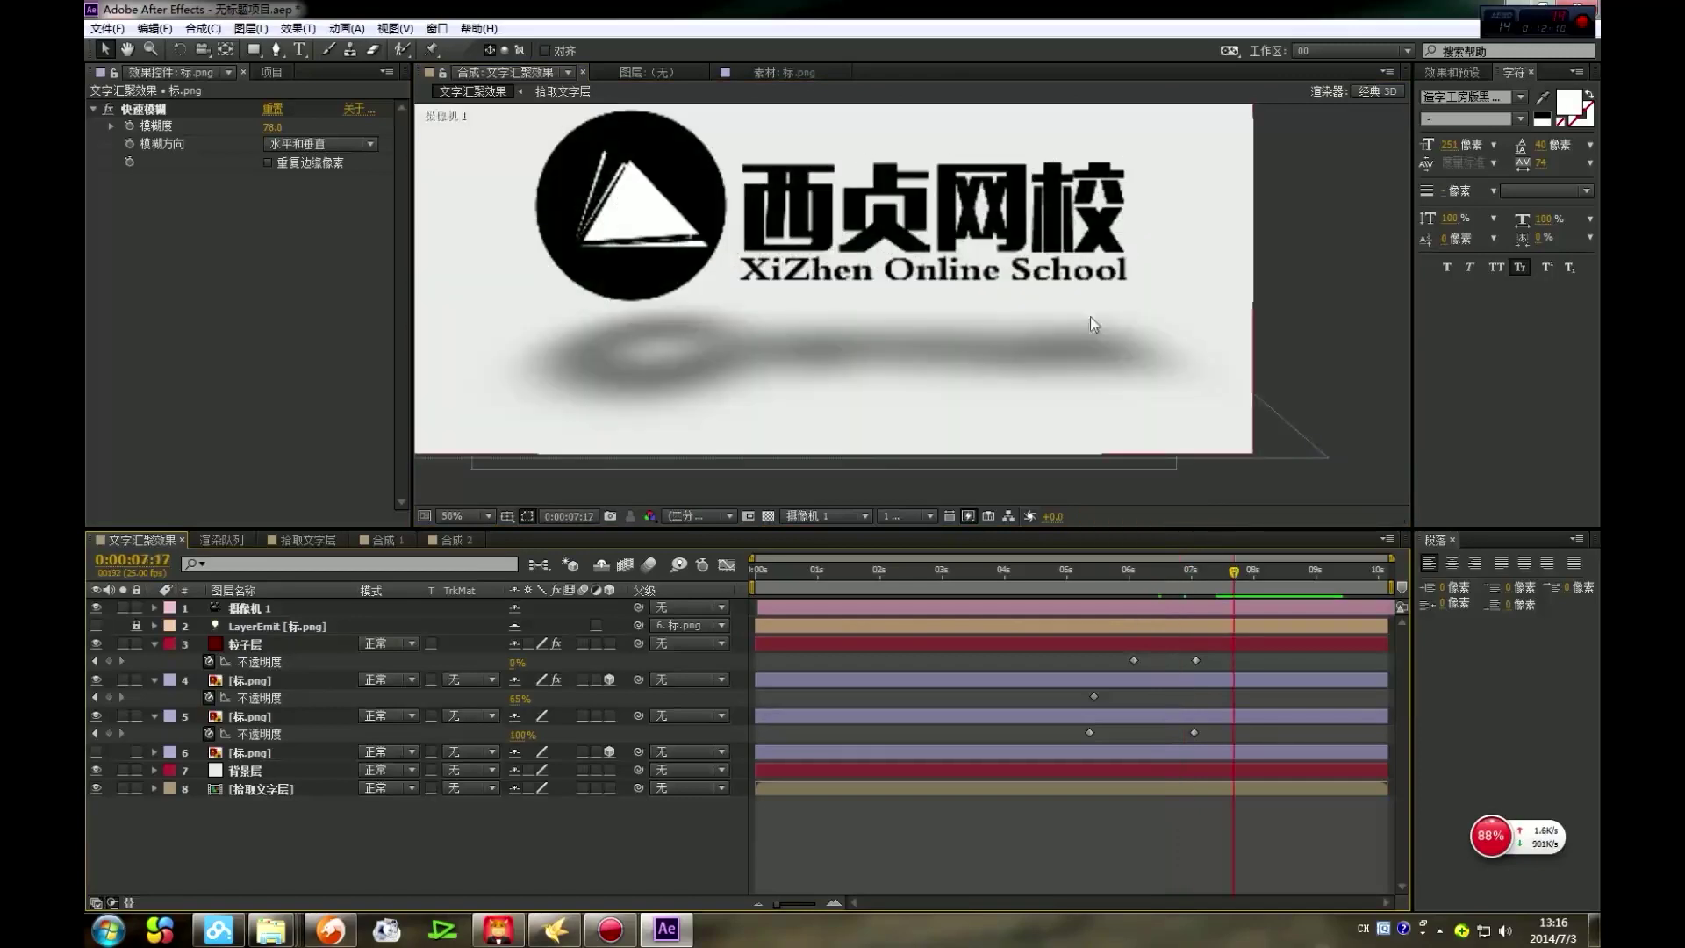
pyautogui.click(253, 683)
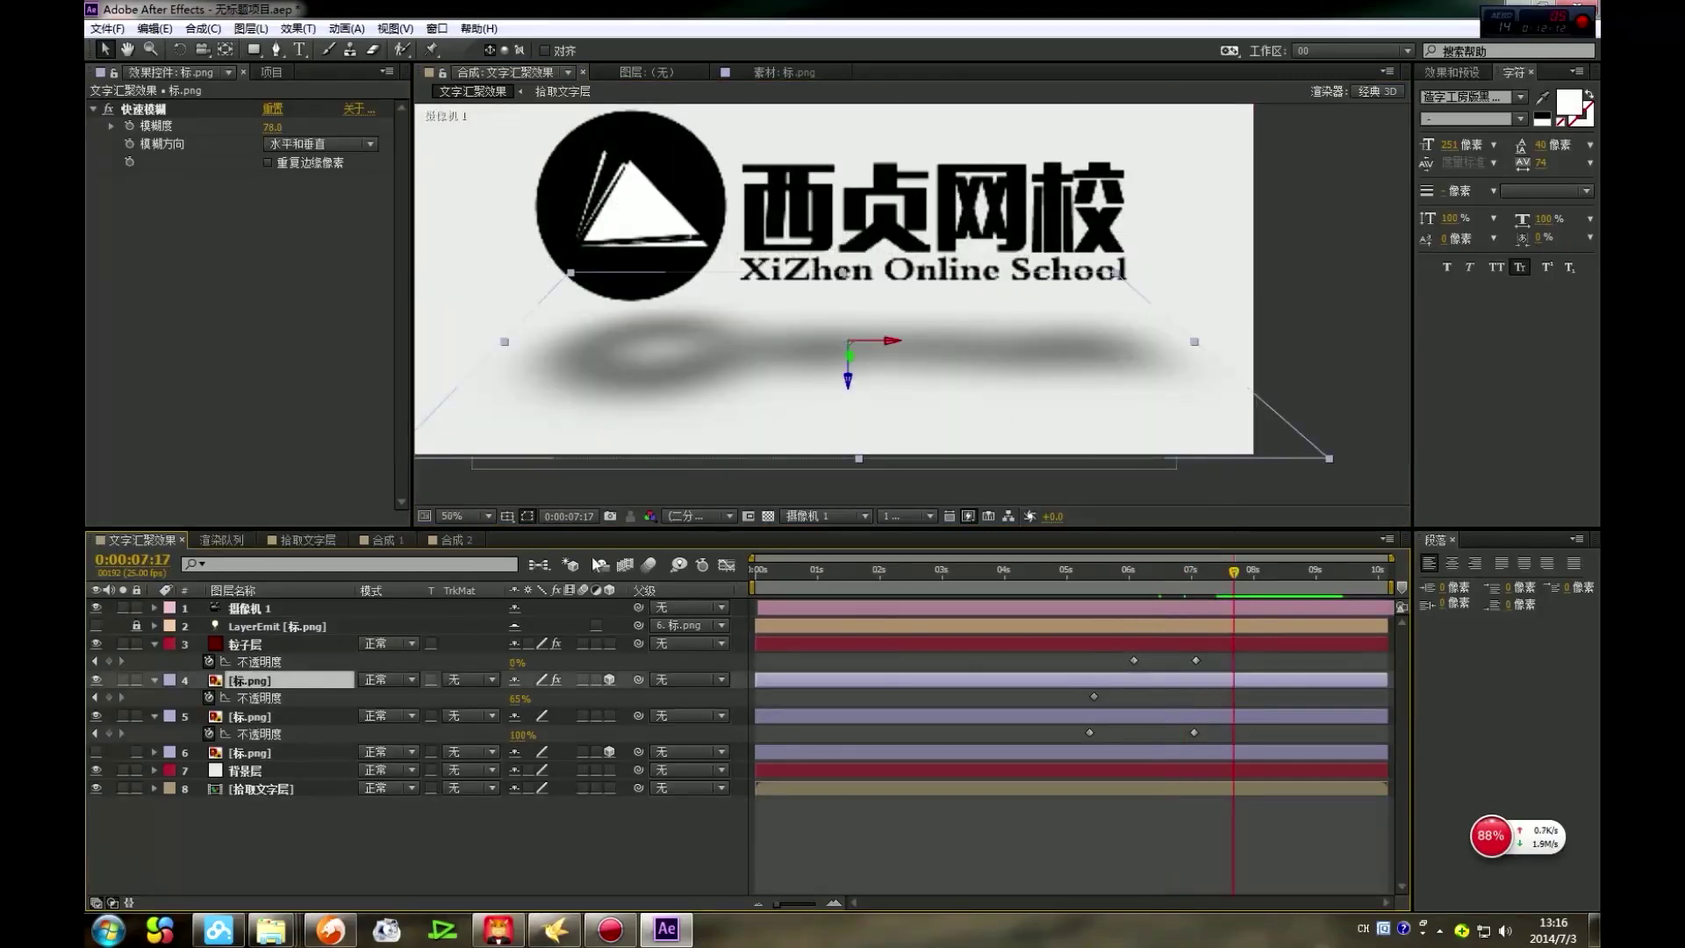
pyautogui.moveTo(1332, 462); pyautogui.dragTo(1236, 398)
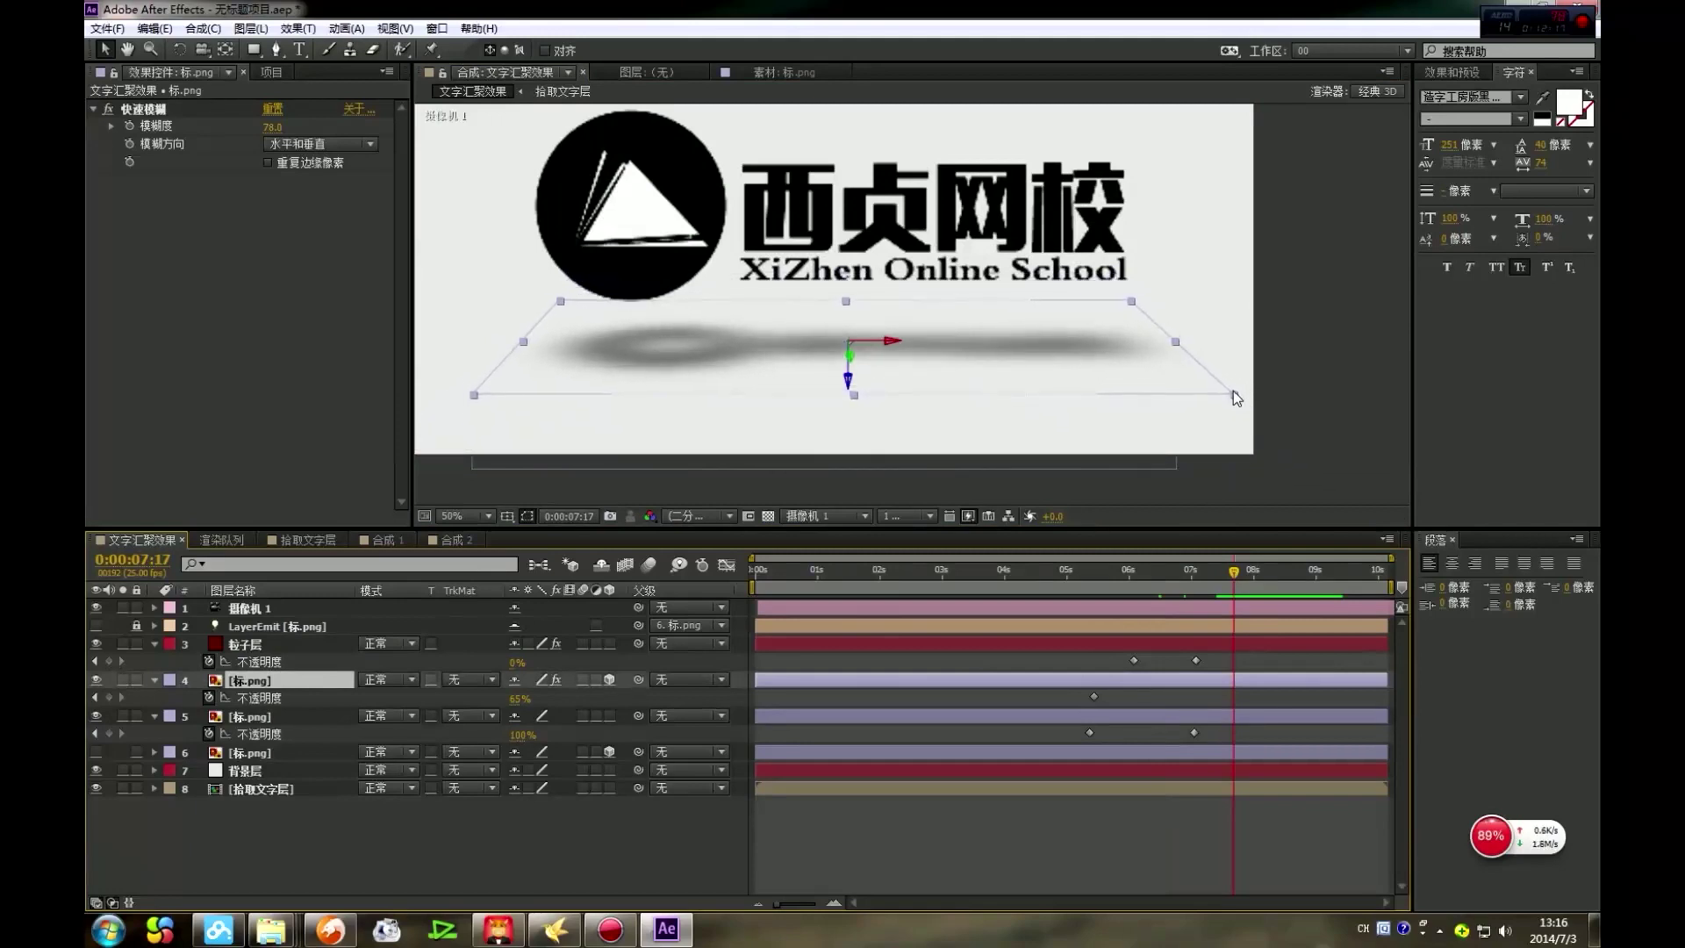
# Step: Create a new adjustment layer and apply the Lens Flare (镜头光晕) effect to it
pyautogui.rightClick(342, 658)
pyautogui.moveTo(474, 667)
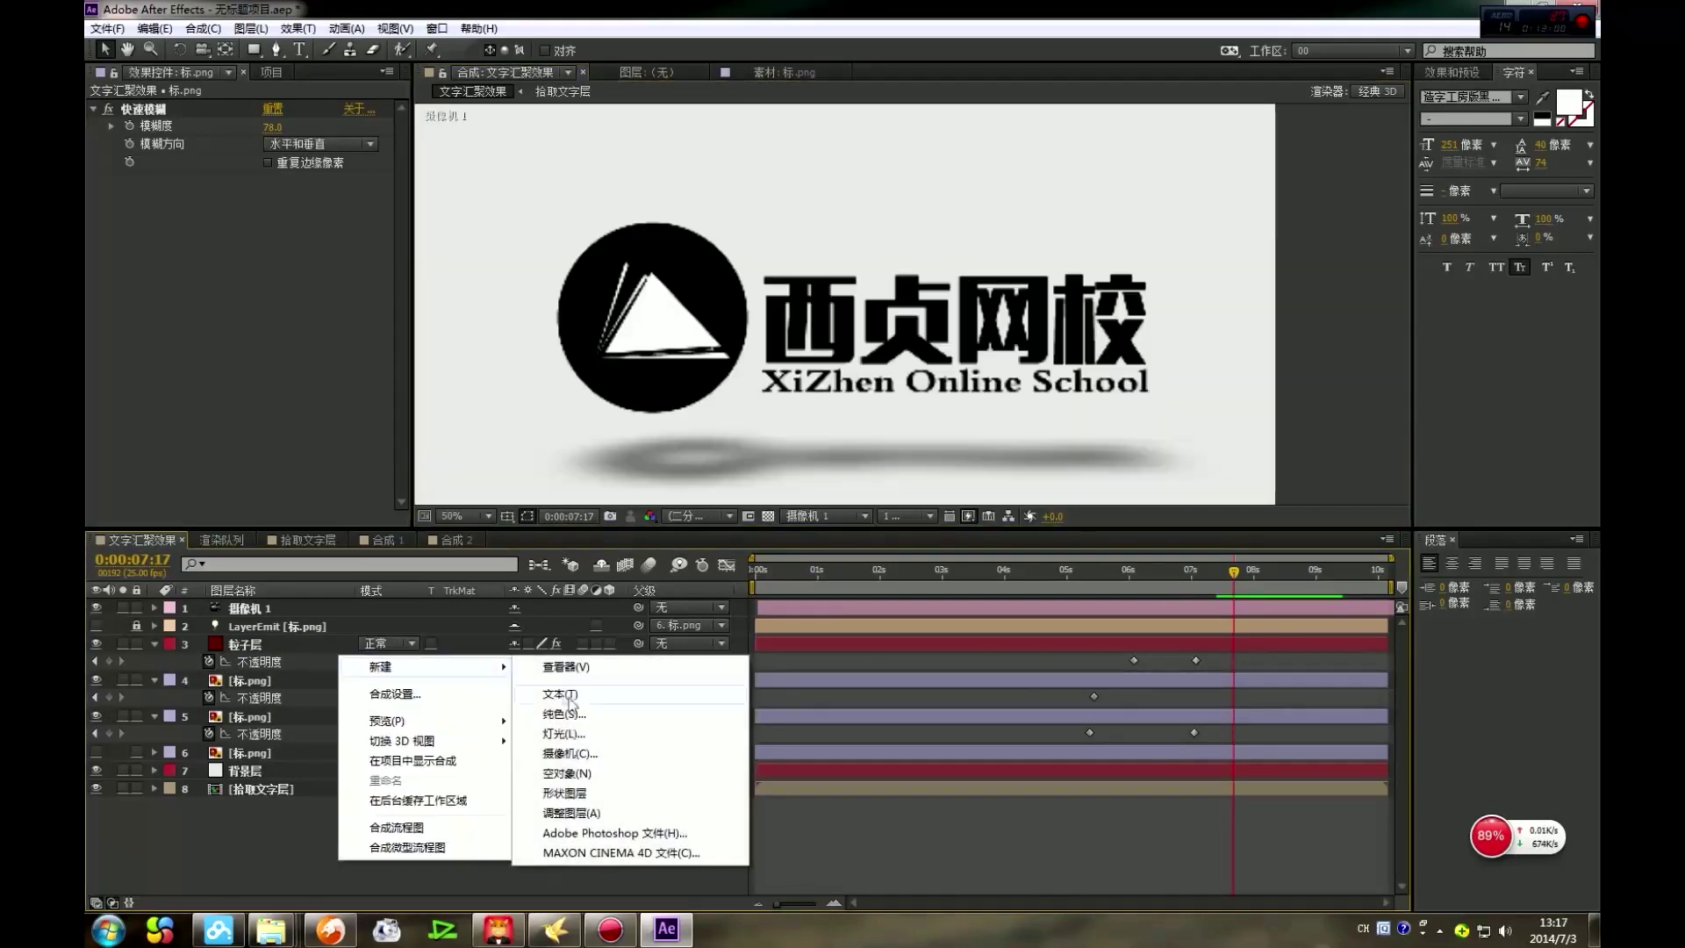
pyautogui.click(570, 813)
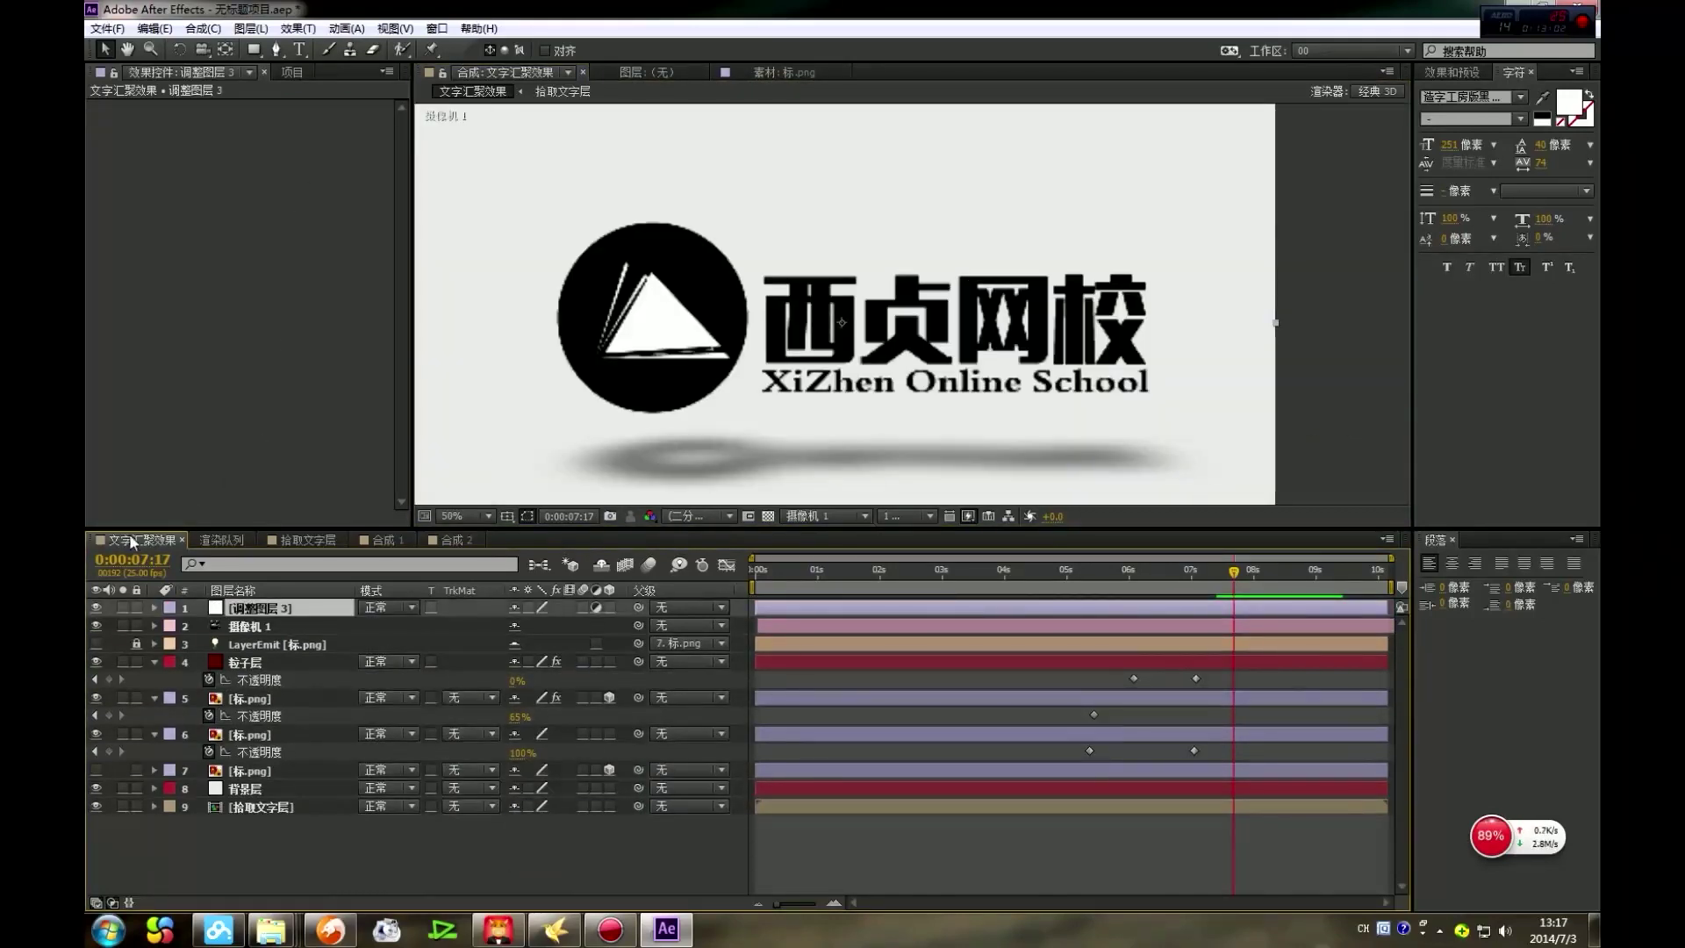
pyautogui.rightClick(292, 180)
pyautogui.moveTo(450, 349)
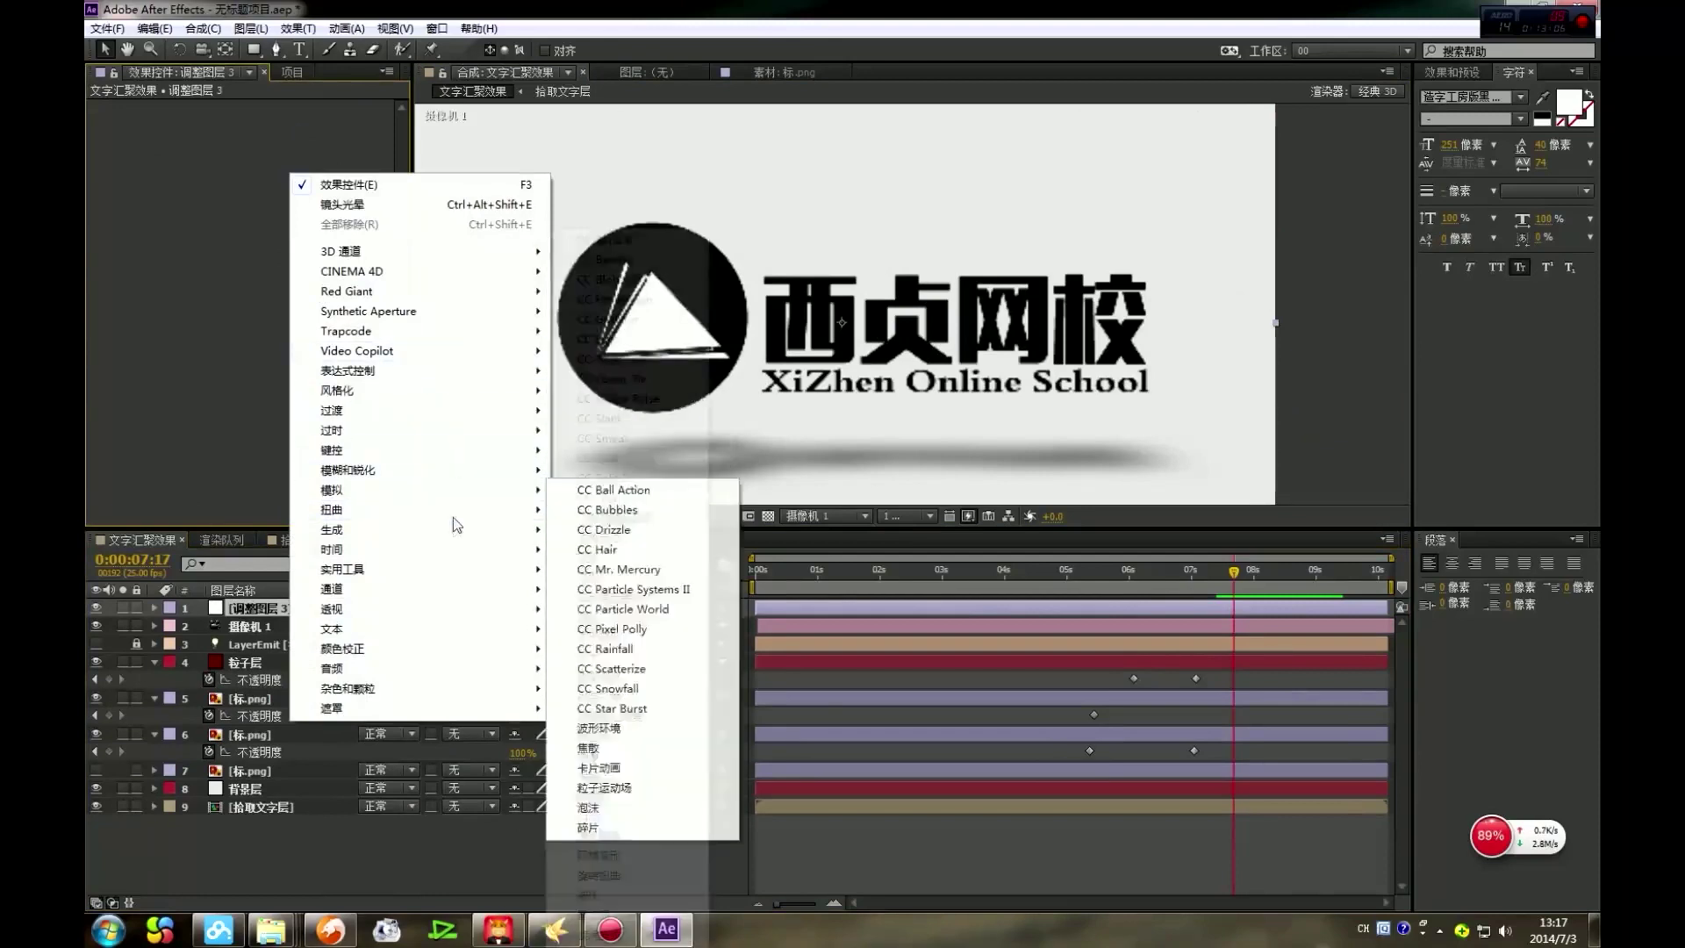
pyautogui.moveTo(471, 509)
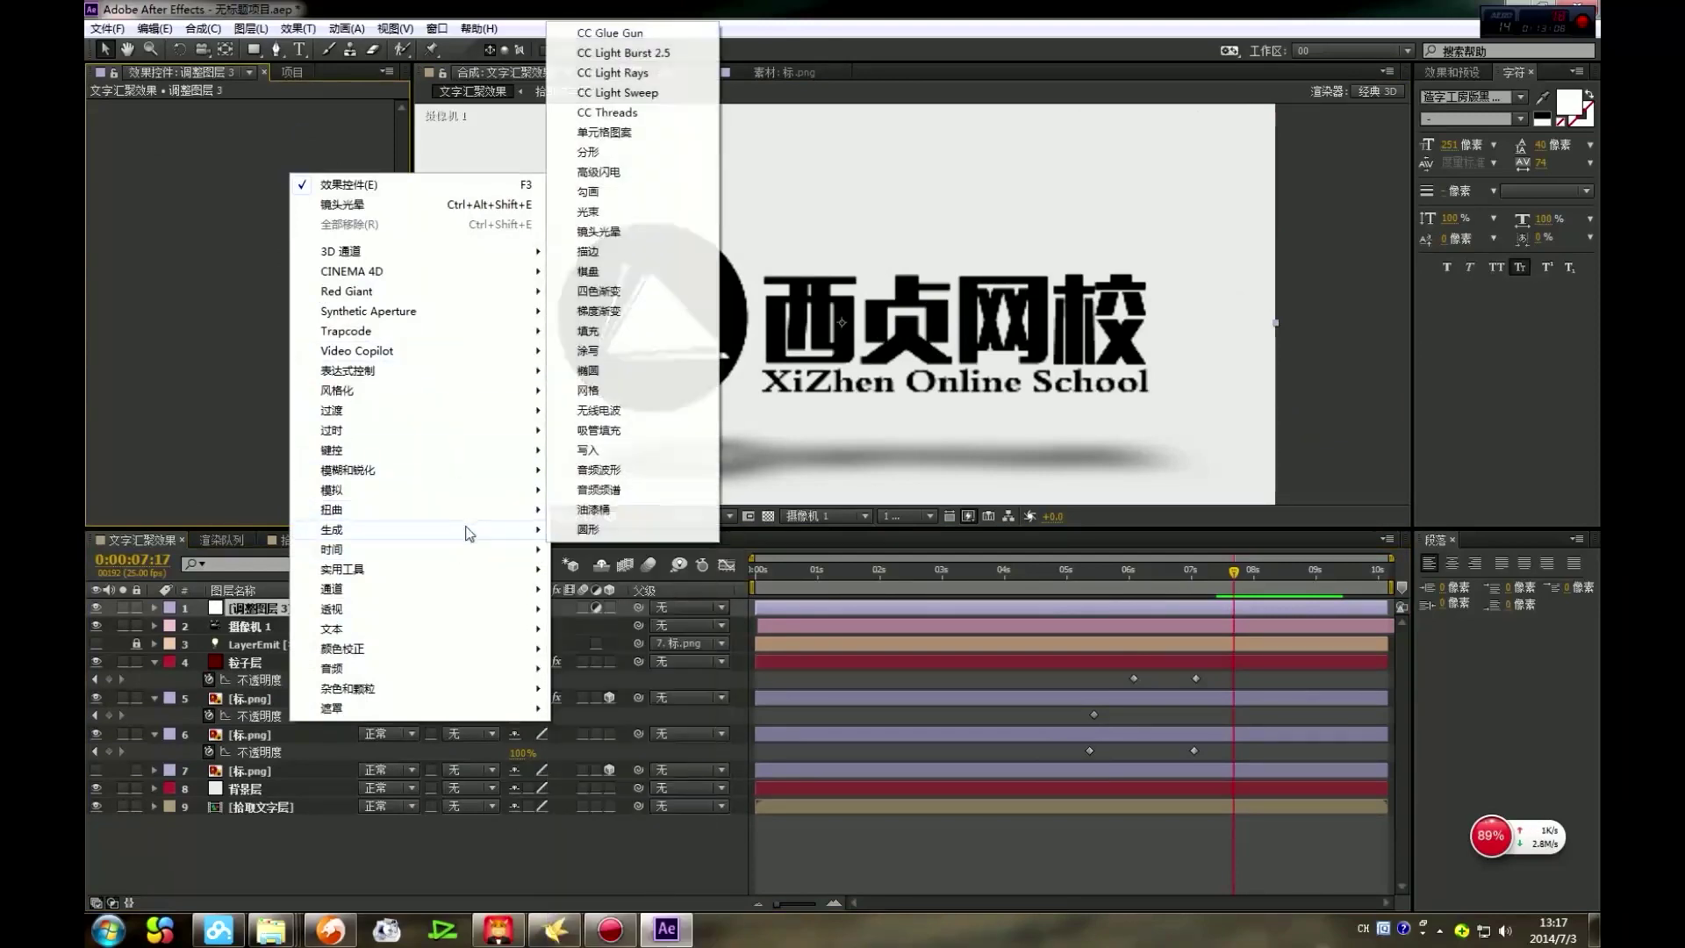
pyautogui.click(606, 233)
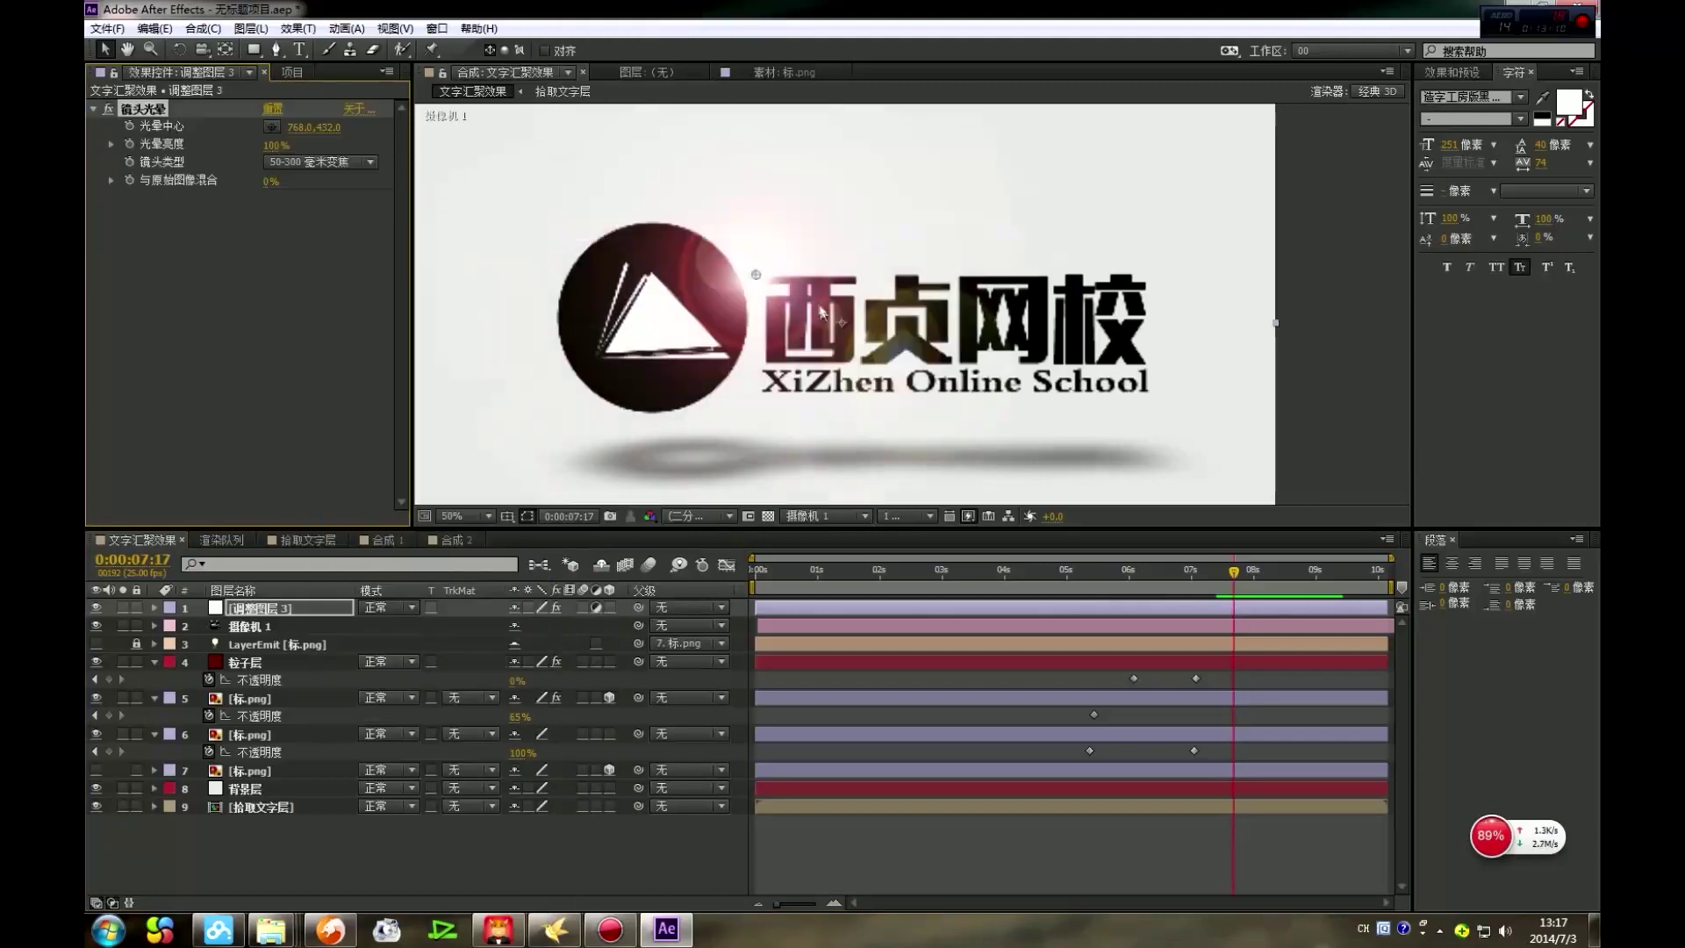
# Step: Move the flare centre off the logo to about -150, 526, beyond the left edge of the frame
pyautogui.moveTo(759, 281)
pyautogui.mouseDown()
pyautogui.moveTo(904, 377)
pyautogui.moveTo(773, 379)
pyautogui.moveTo(685, 325)
pyautogui.moveTo(778, 302)
pyautogui.mouseUp()
pyautogui.press(',')
pyautogui.scroll(2, 794, 290)
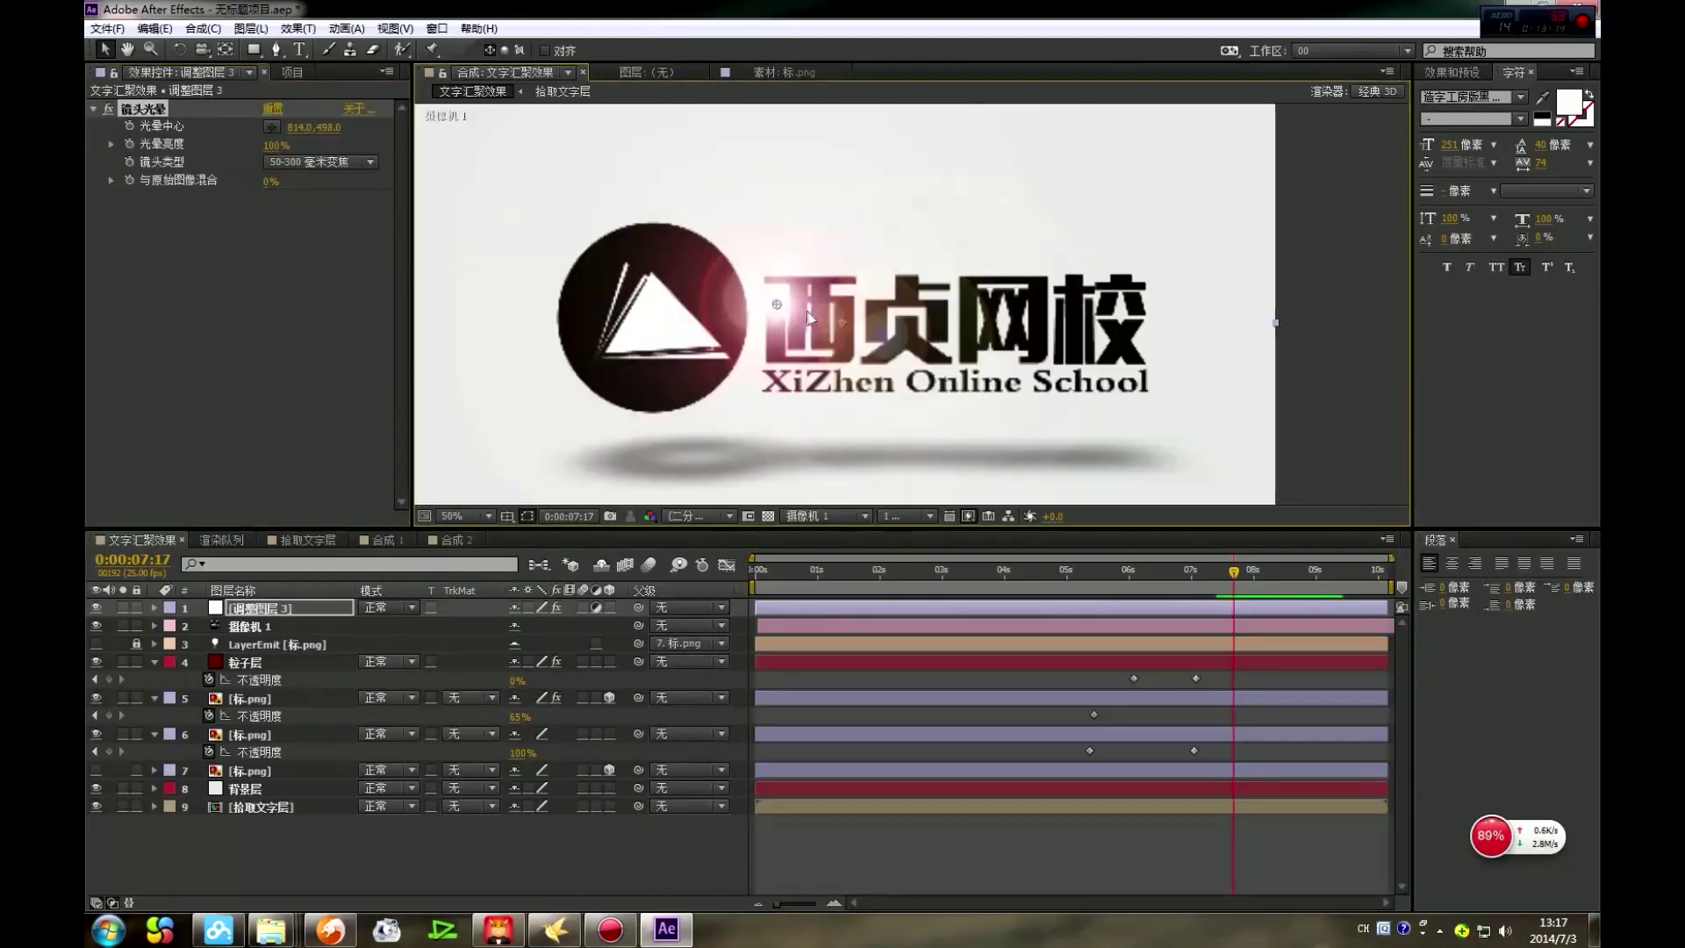
pyautogui.moveTo(894, 319); pyautogui.dragTo(461, 330)
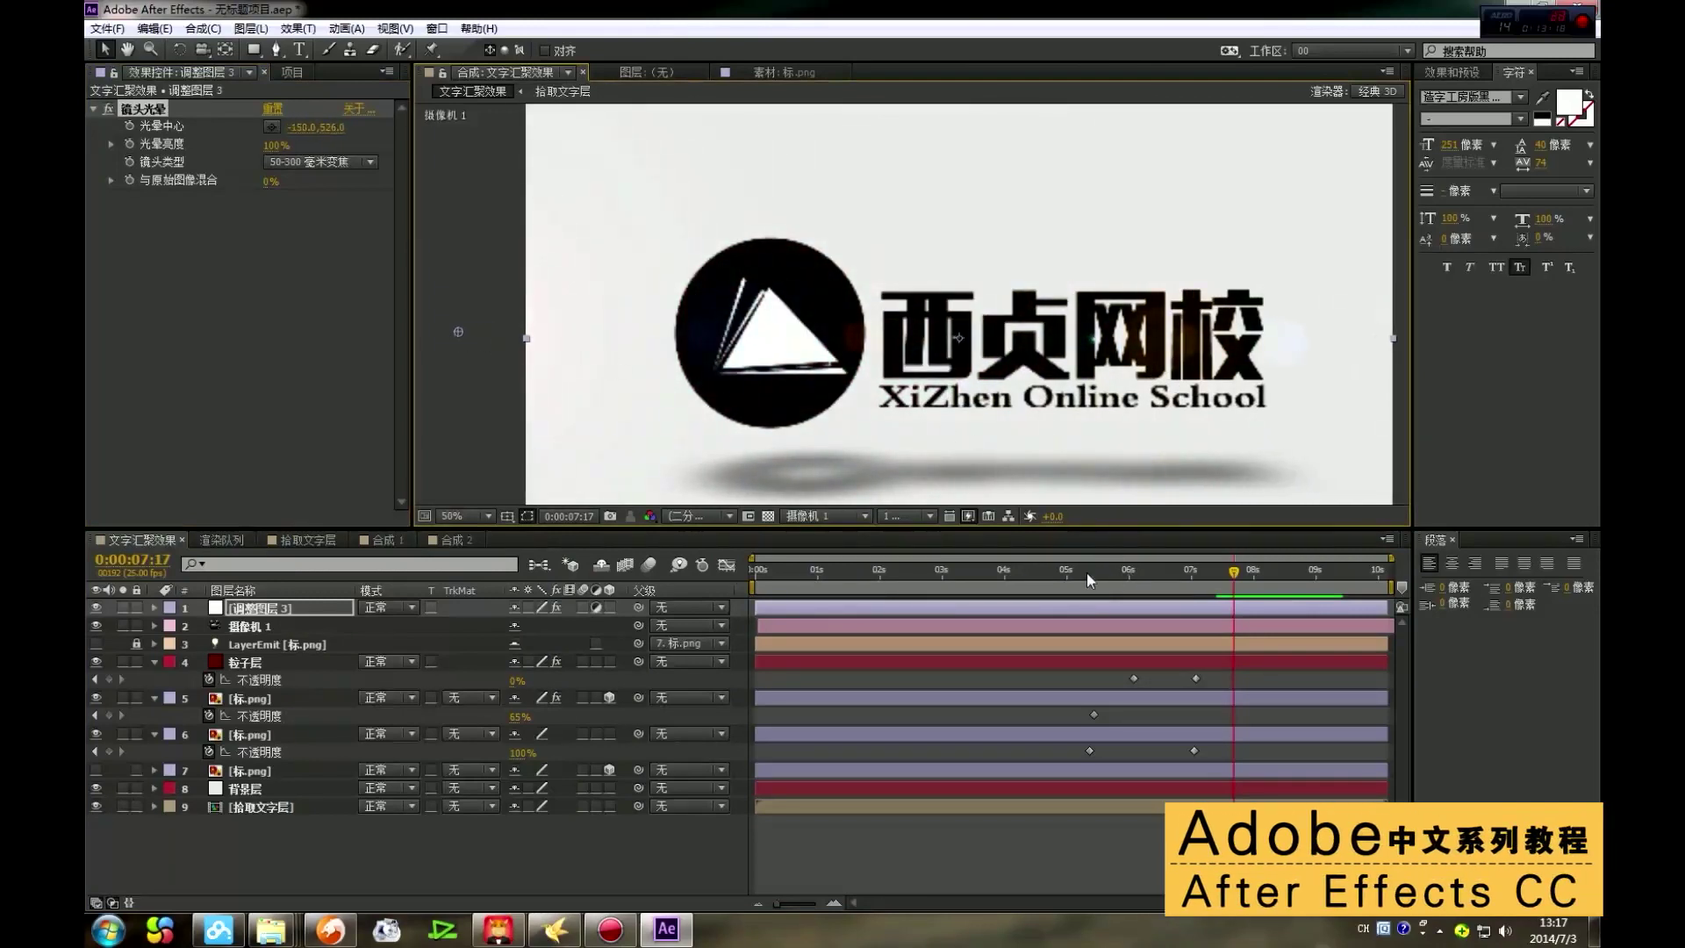
# Step: Start keyframing the flare centre at 0:00:06:00, try it on the logo, then place it at about -162, 526 outside the frame
pyautogui.moveTo(1088, 580); pyautogui.dragTo(1128, 579)
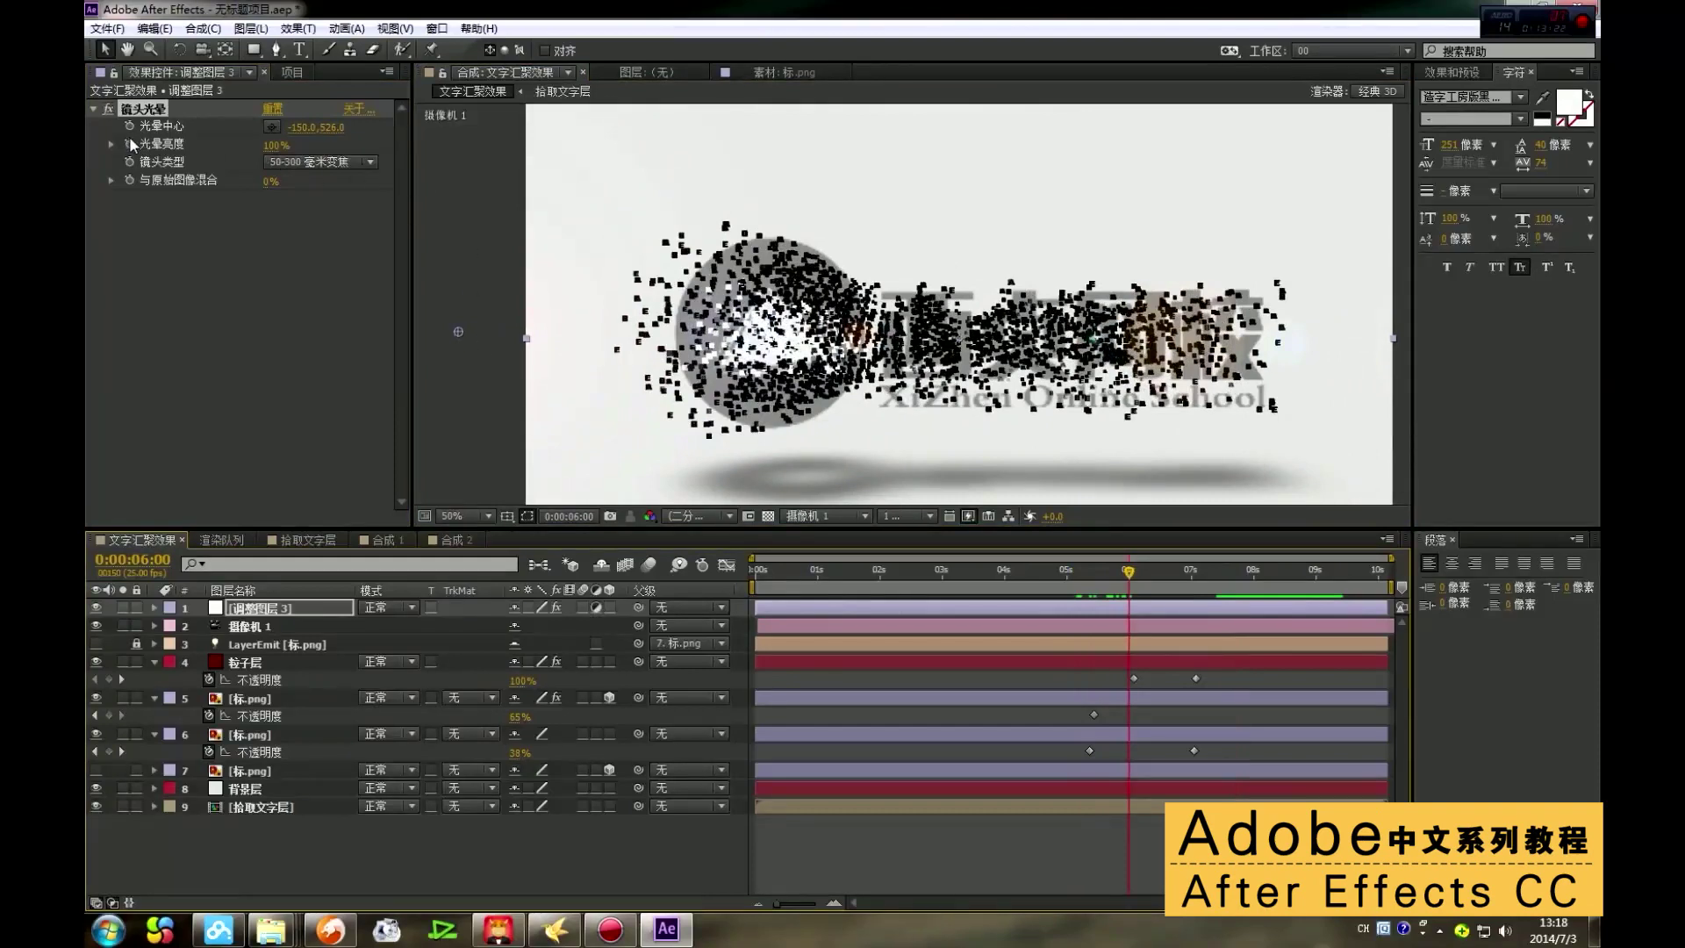
pyautogui.click(200, 154)
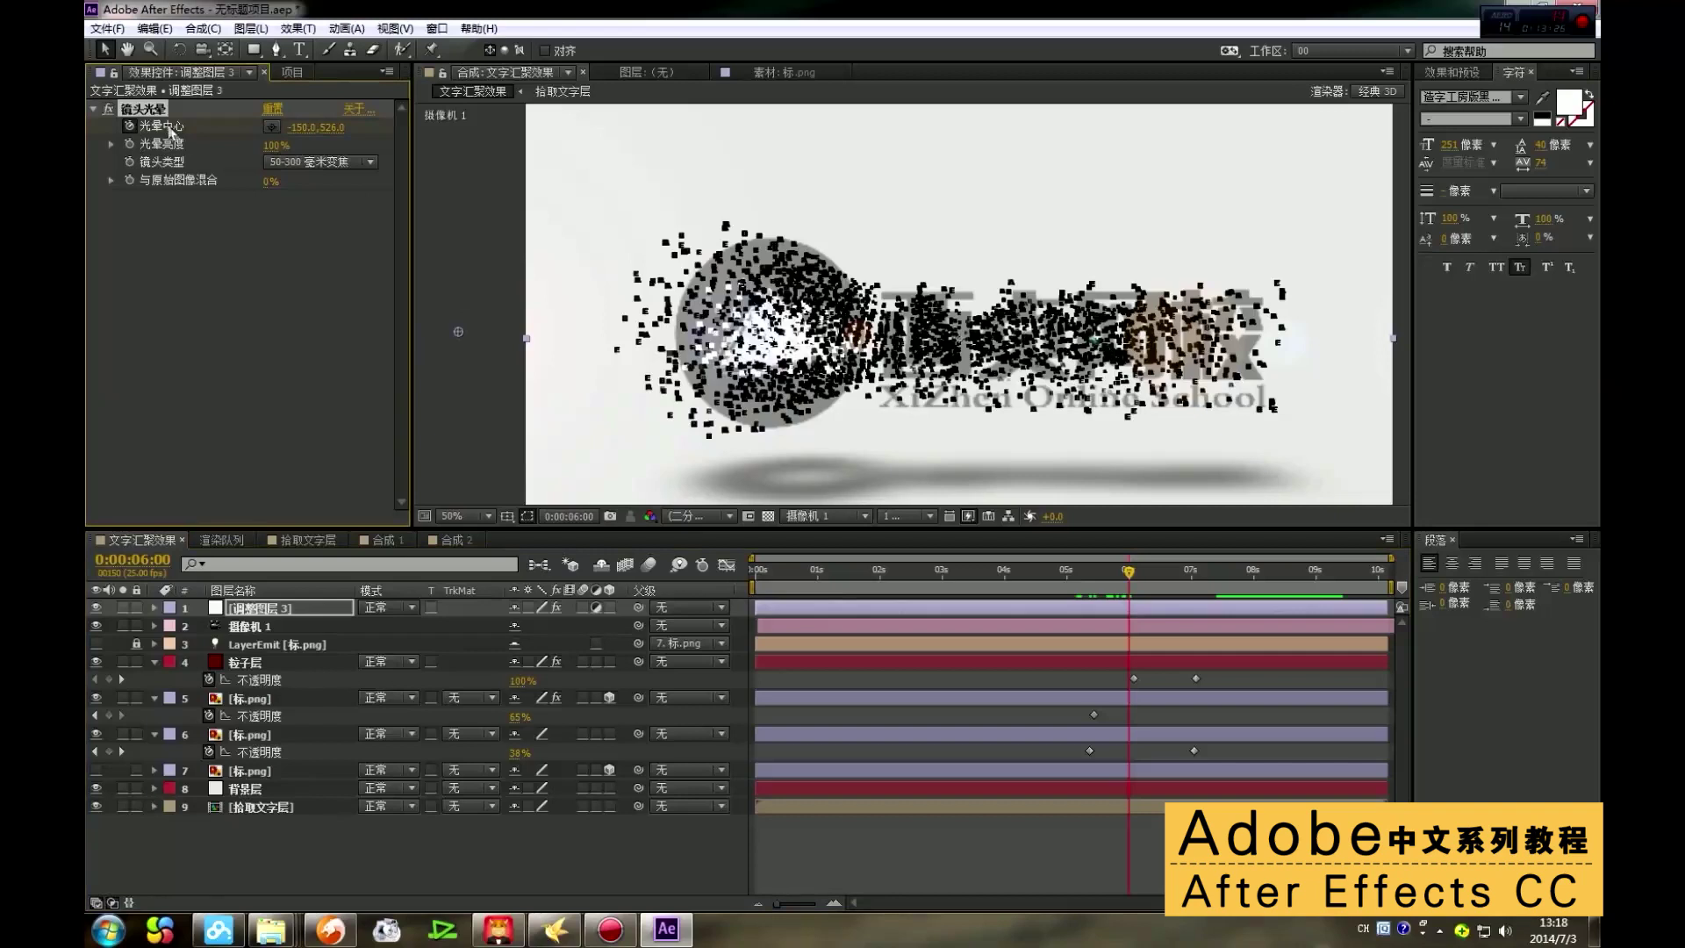
pyautogui.moveTo(460, 330); pyautogui.dragTo(970, 349)
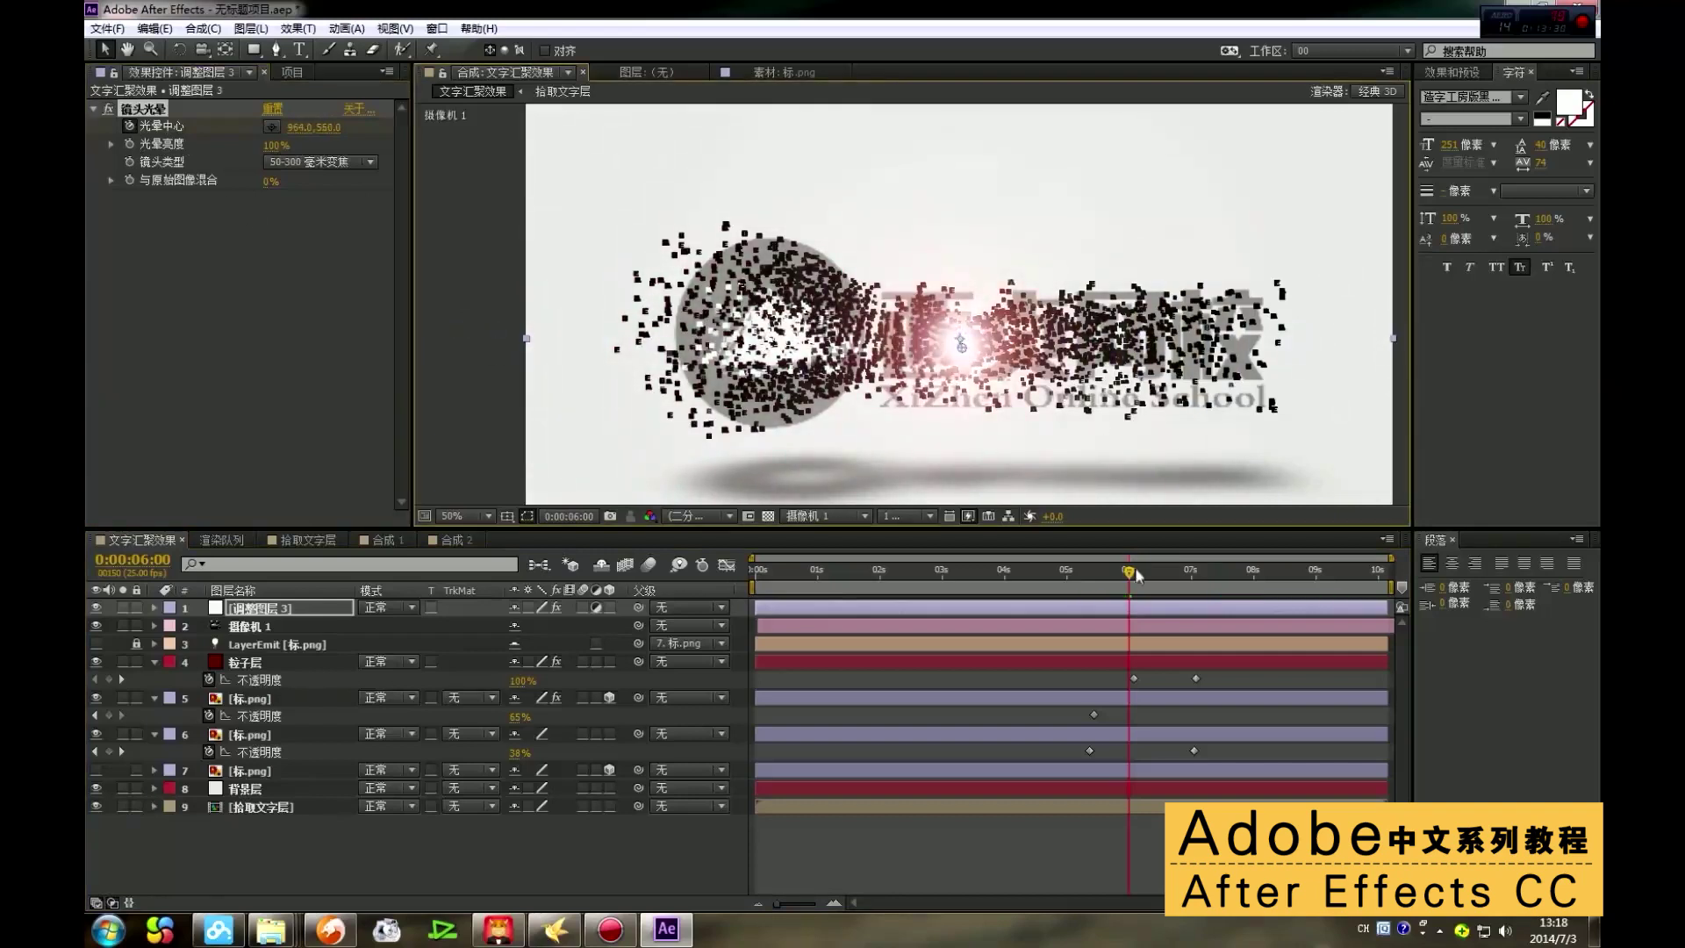
pyautogui.press(',')
pyautogui.press('KP_0')
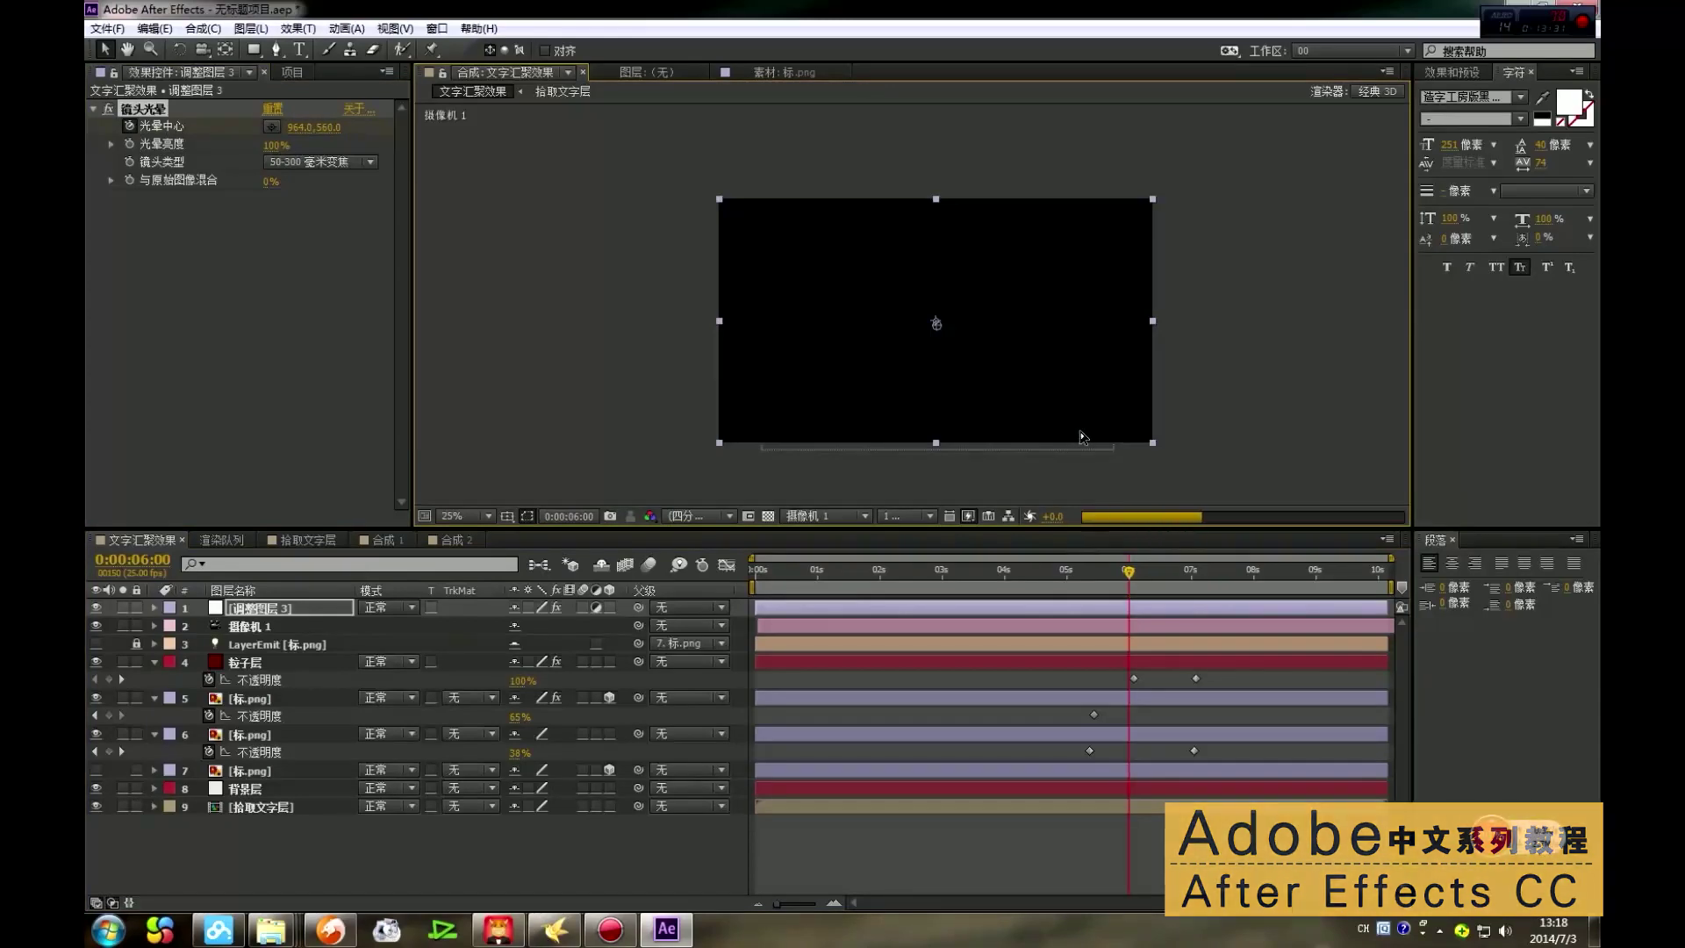
pyautogui.press('Escape')
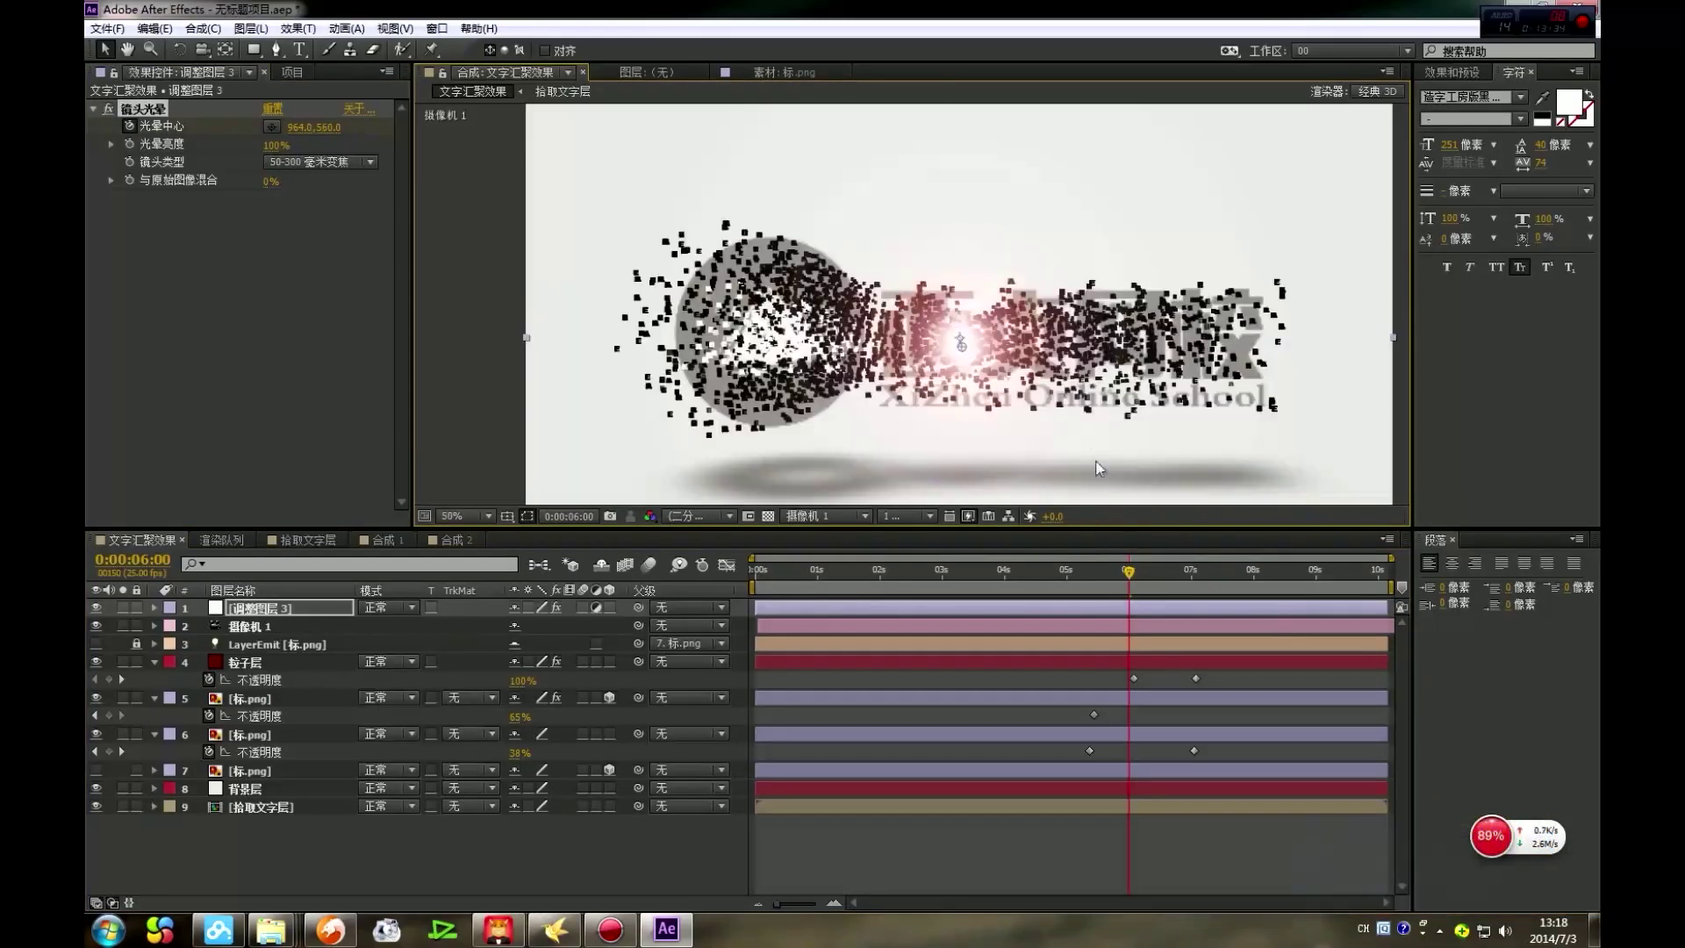
pyautogui.moveTo(962, 343); pyautogui.dragTo(454, 329)
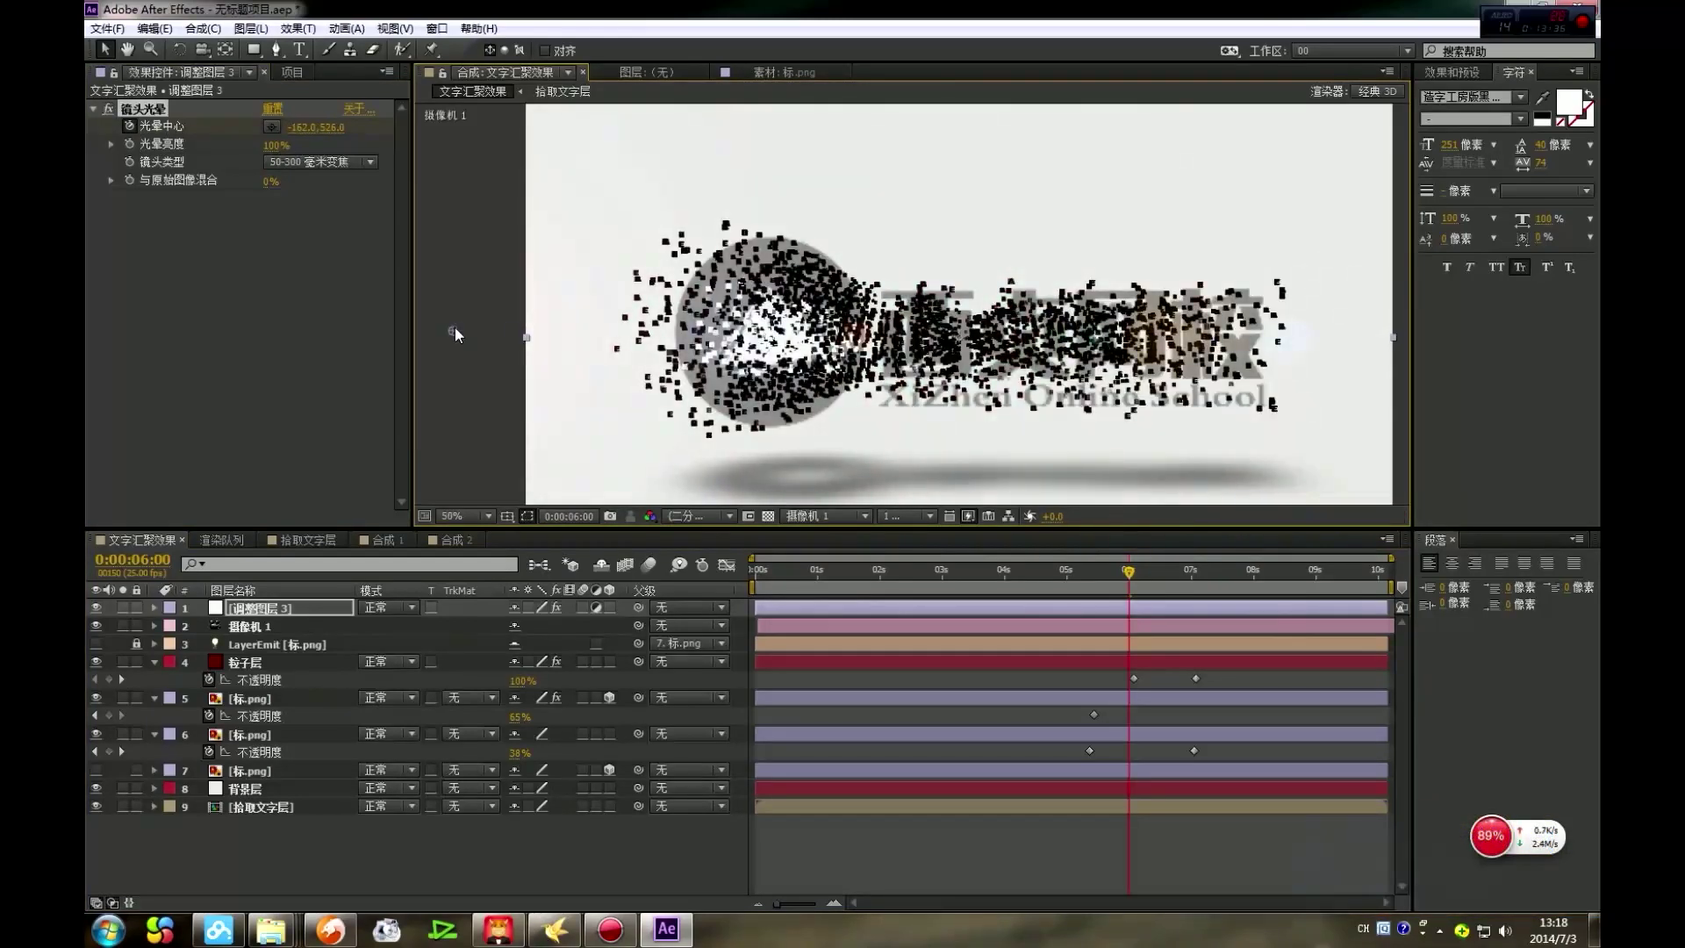
# Step: At 0:00:06:16, move the flare centre to about 2256, 490 beyond the frame's right edge and check the sweep
pyautogui.moveTo(1129, 575); pyautogui.dragTo(1172, 590)
pyautogui.press('KP_0')
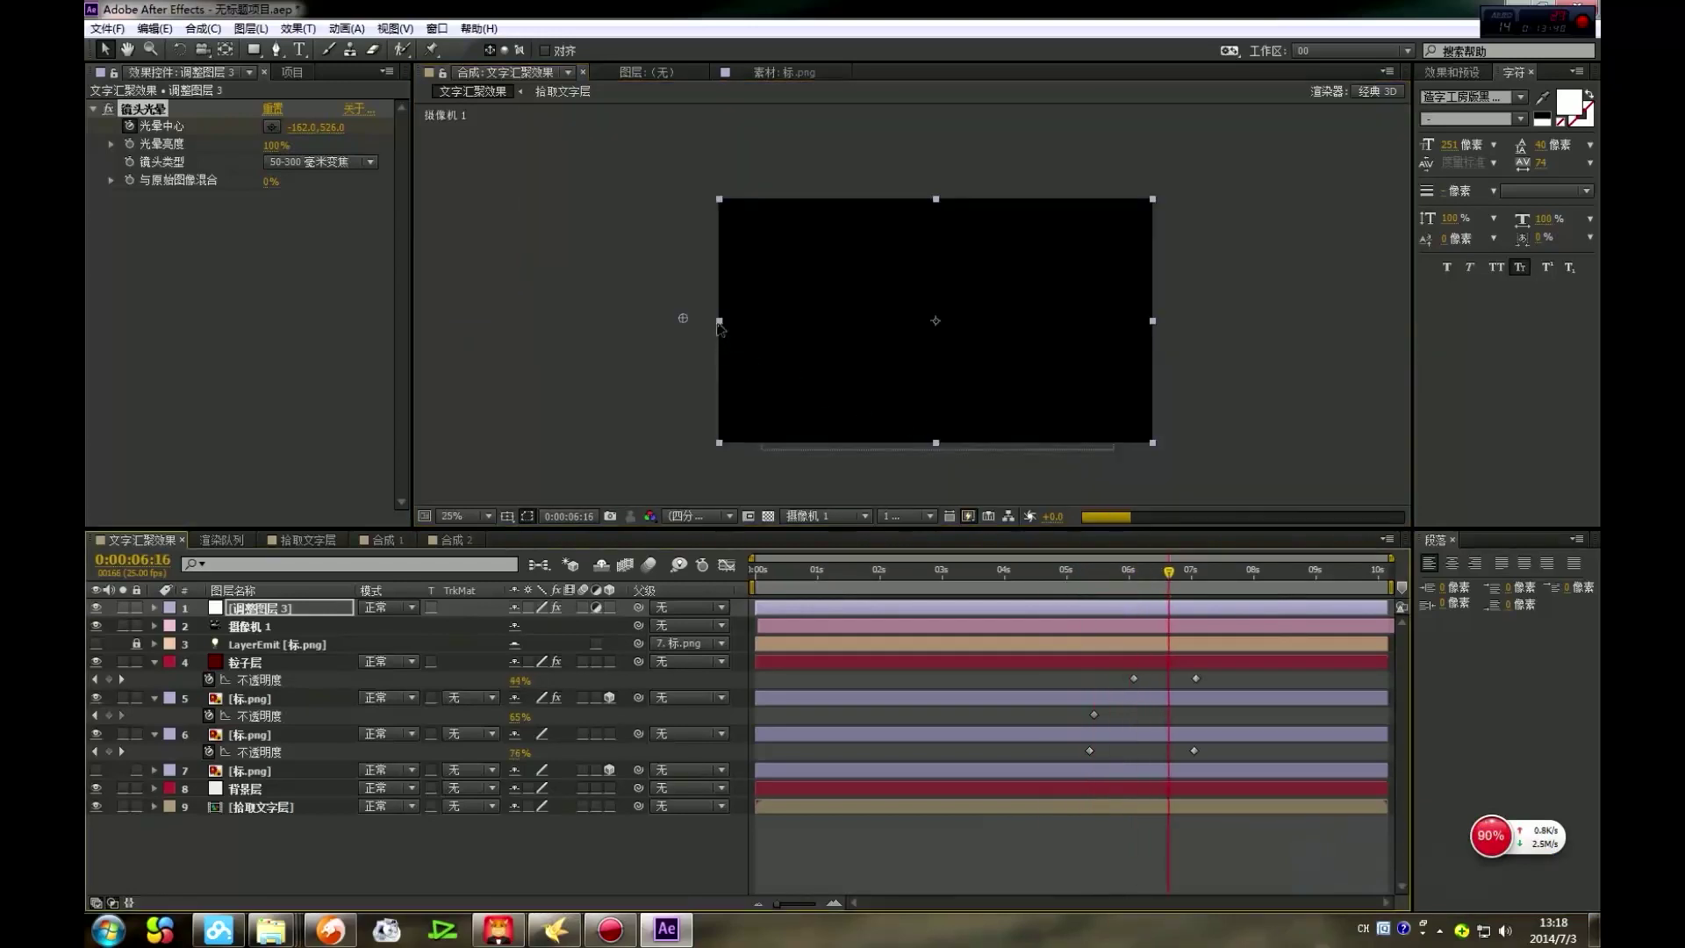
pyautogui.click(1064, 331)
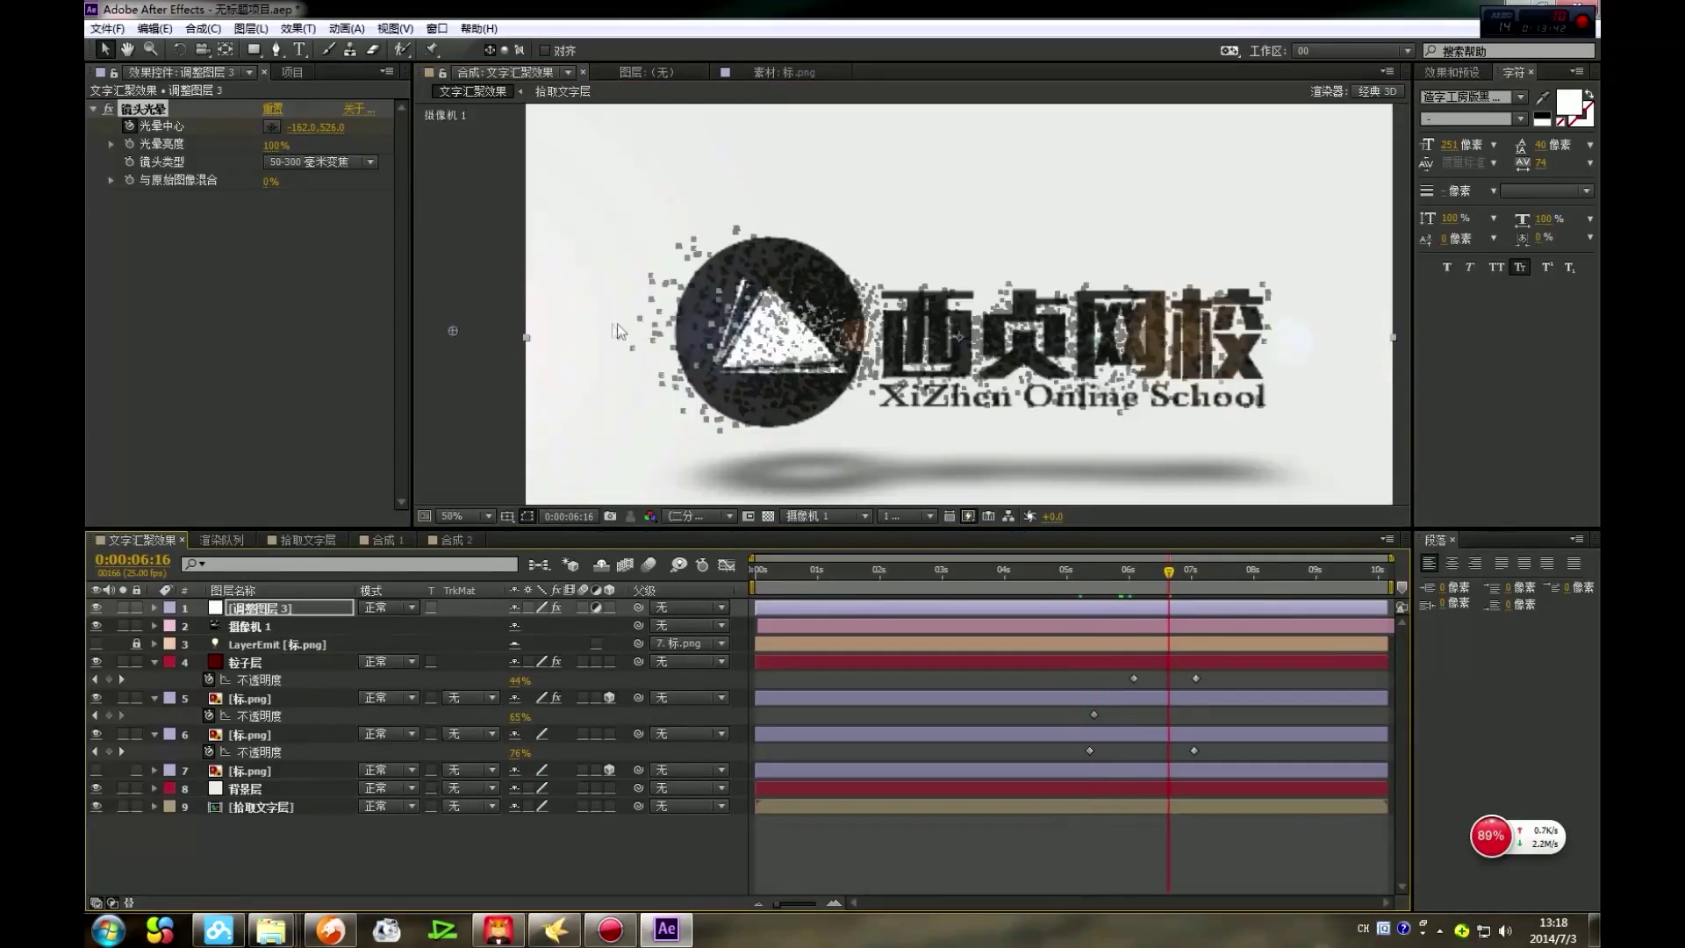
pyautogui.moveTo(472, 331); pyautogui.dragTo(1540, 313)
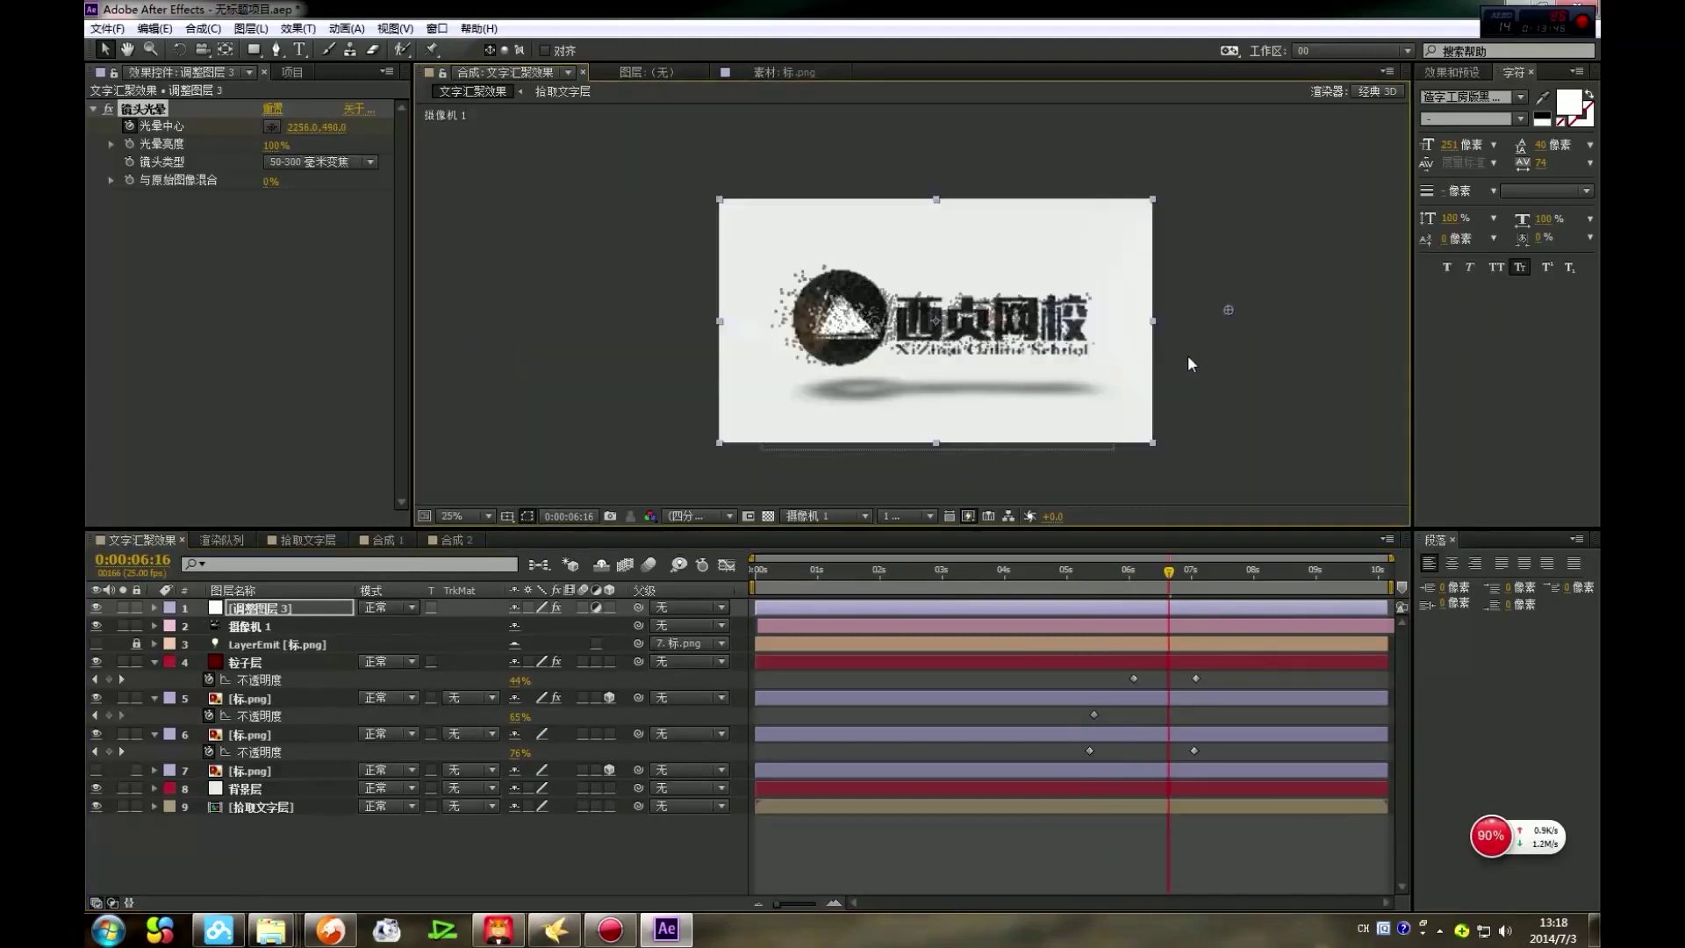
pyautogui.moveTo(1108, 579); pyautogui.dragTo(1157, 571)
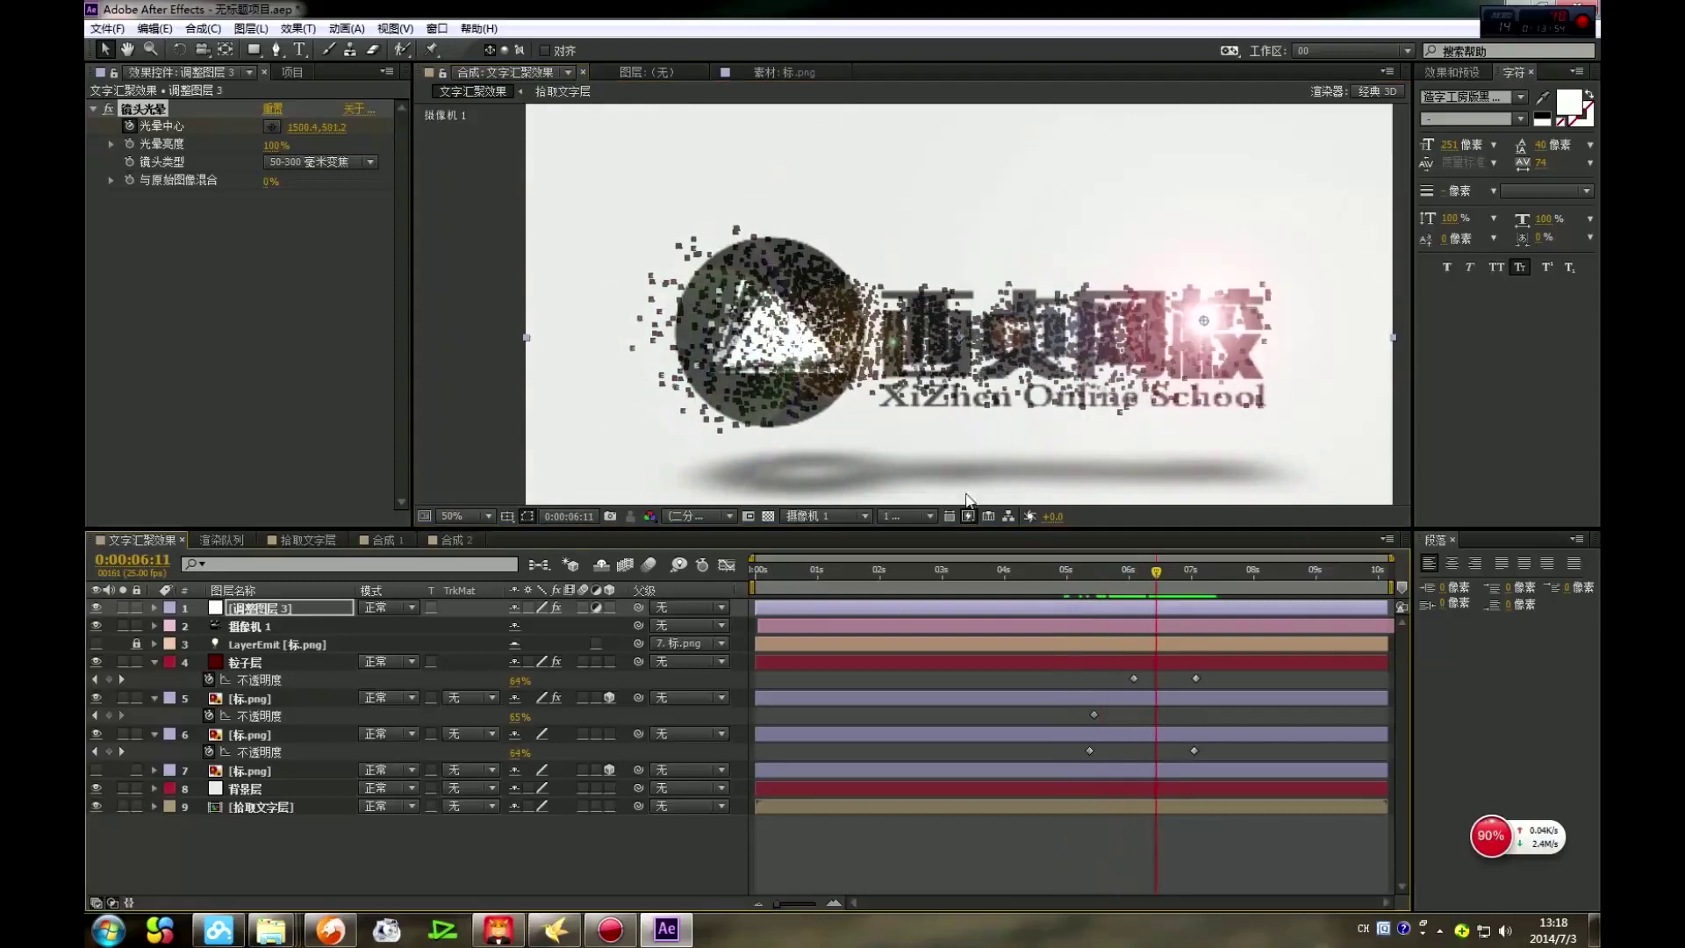
# Step: Reveal the adjustment layer's keyframes and keyframe the flare brightness at 161% at 0:00:06:08, with the flare over the logo
pyautogui.click(269, 609)
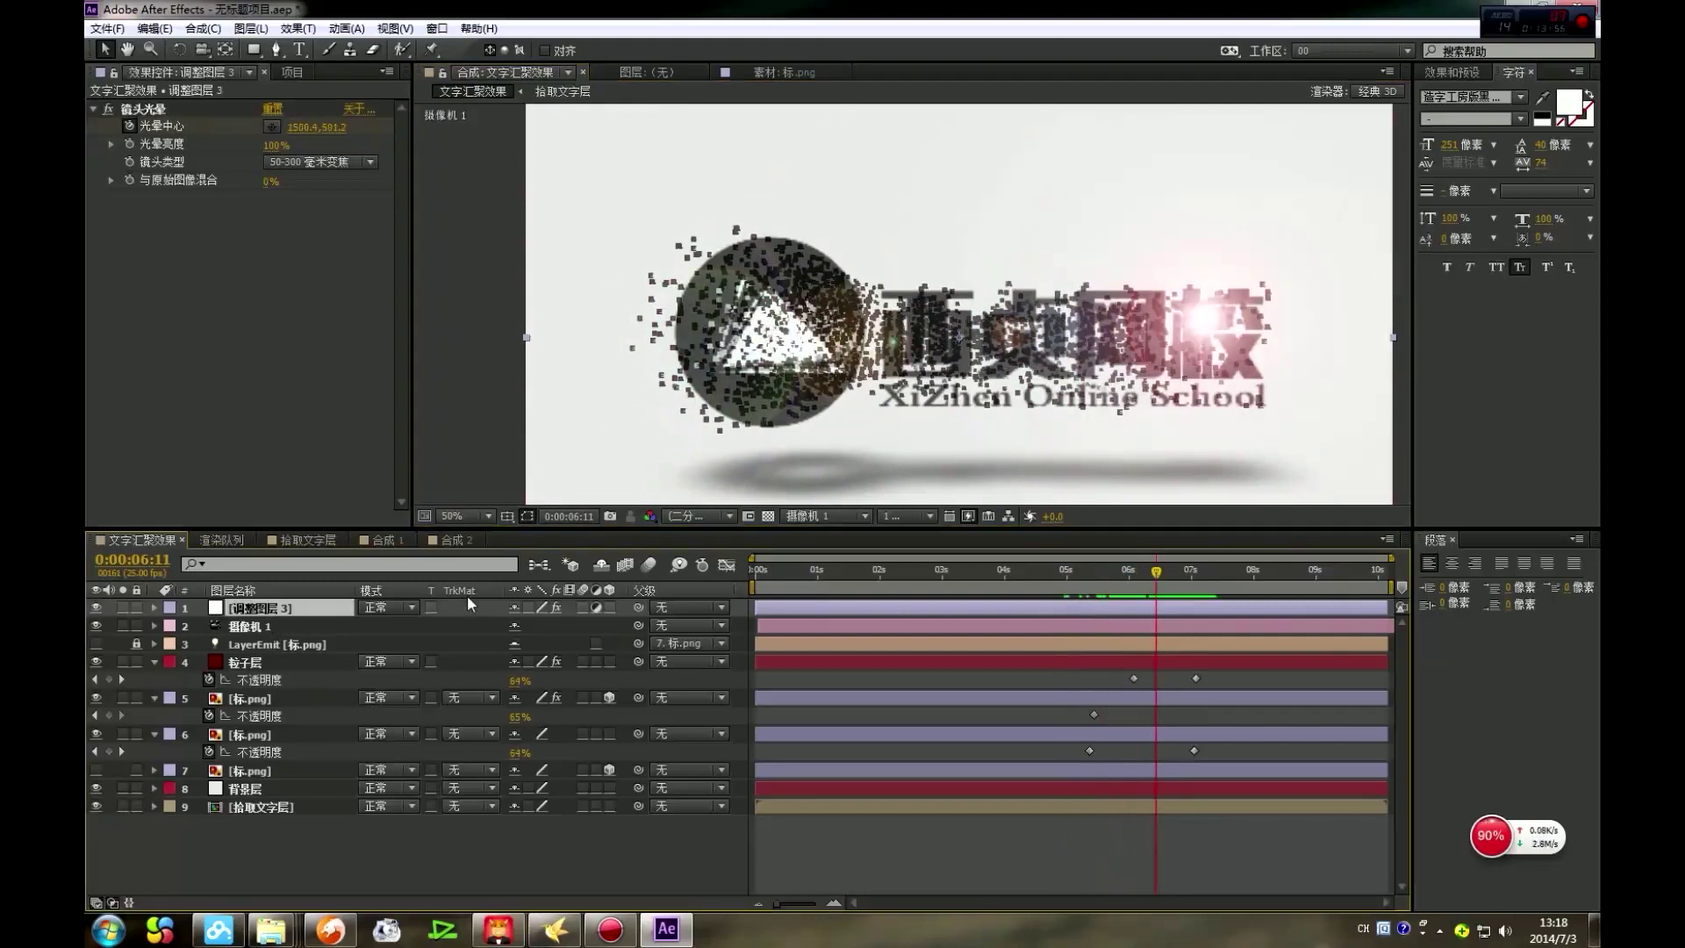
pyautogui.press('u')
pyautogui.moveTo(1152, 576)
pyautogui.mouseDown()
pyautogui.moveTo(1132, 579)
pyautogui.moveTo(1156, 586)
pyautogui.mouseUp()
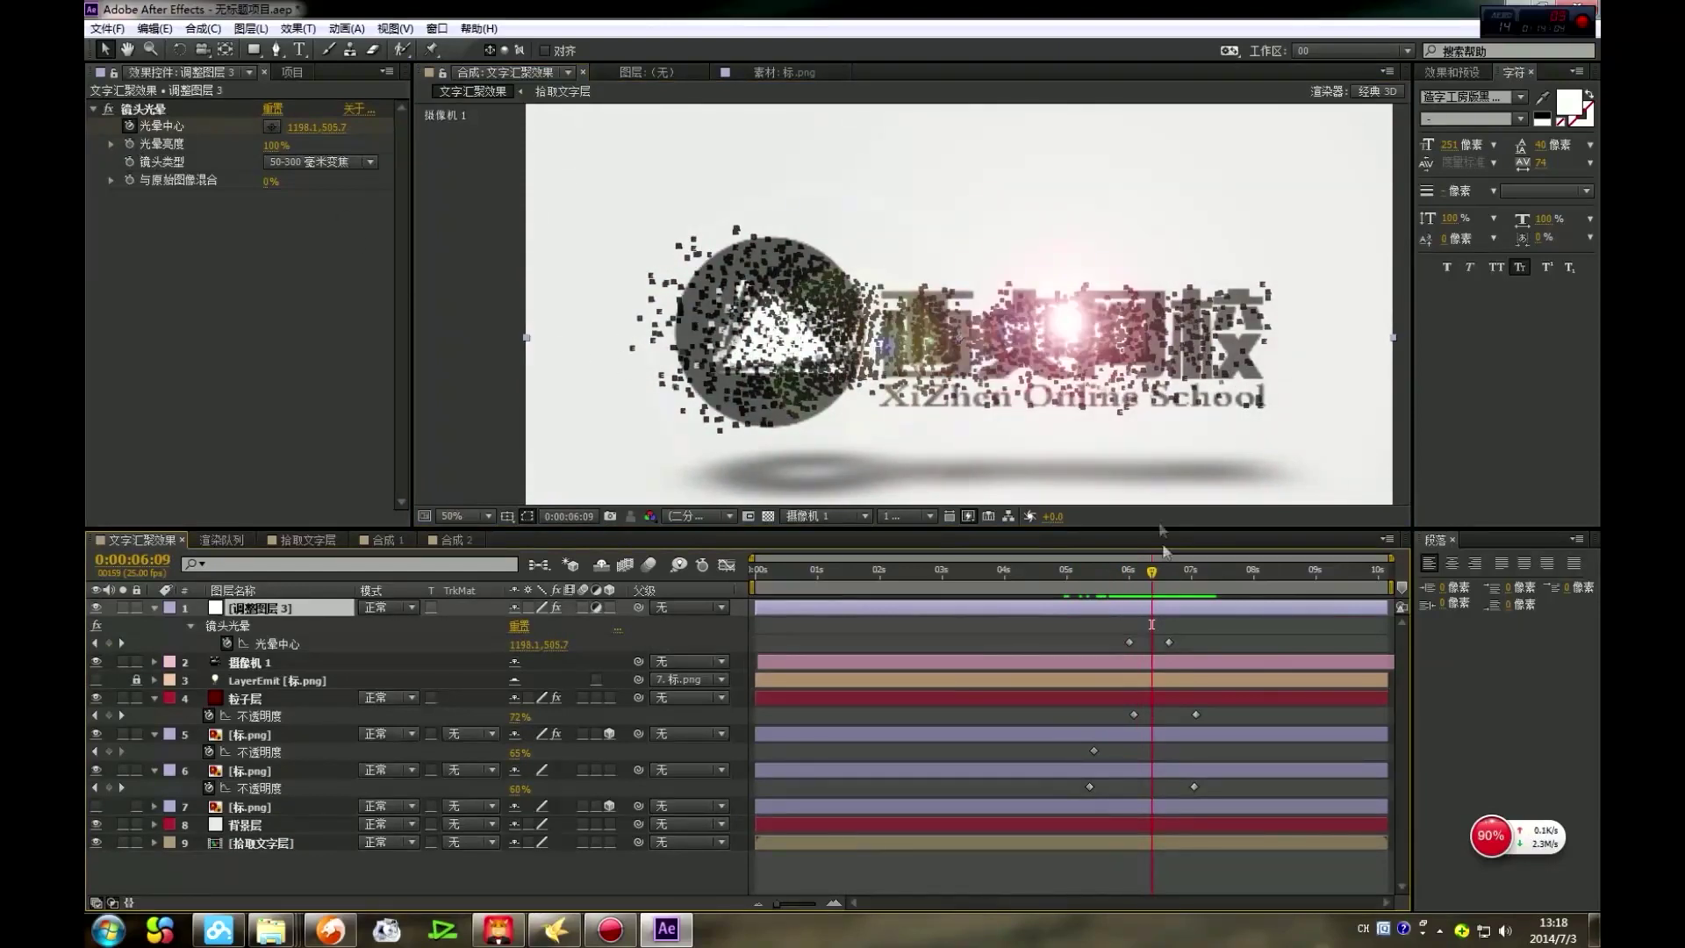
pyautogui.moveTo(1156, 575)
pyautogui.mouseDown()
pyautogui.moveTo(1101, 577)
pyautogui.moveTo(1150, 575)
pyautogui.mouseUp()
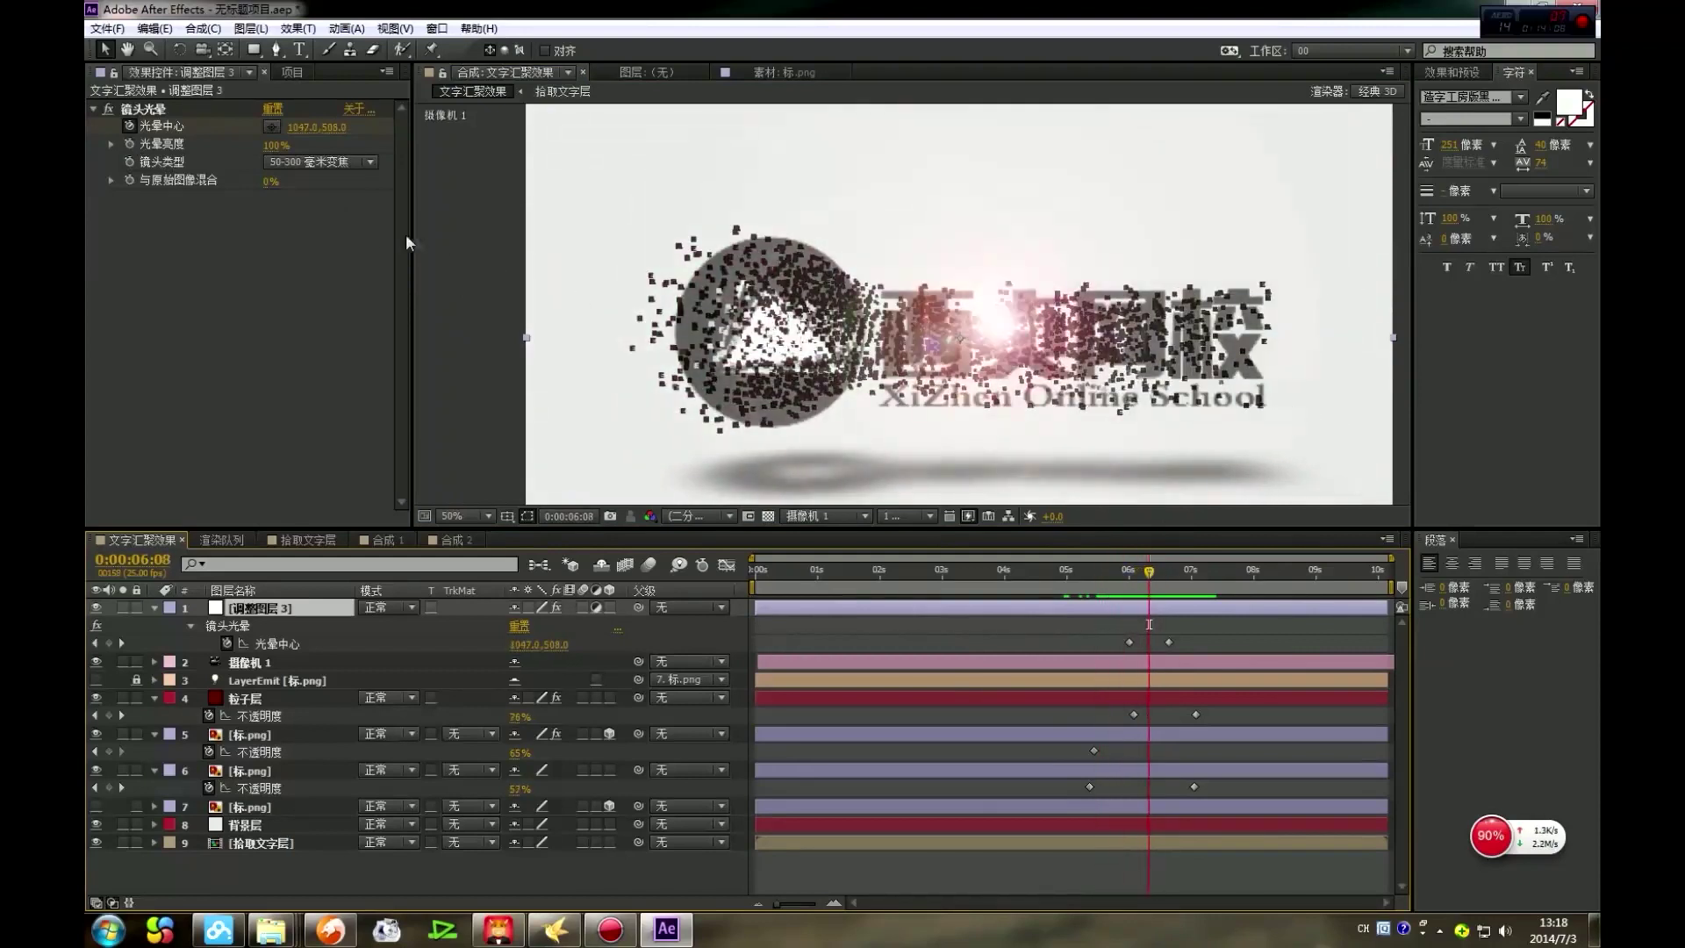
pyautogui.click(132, 150)
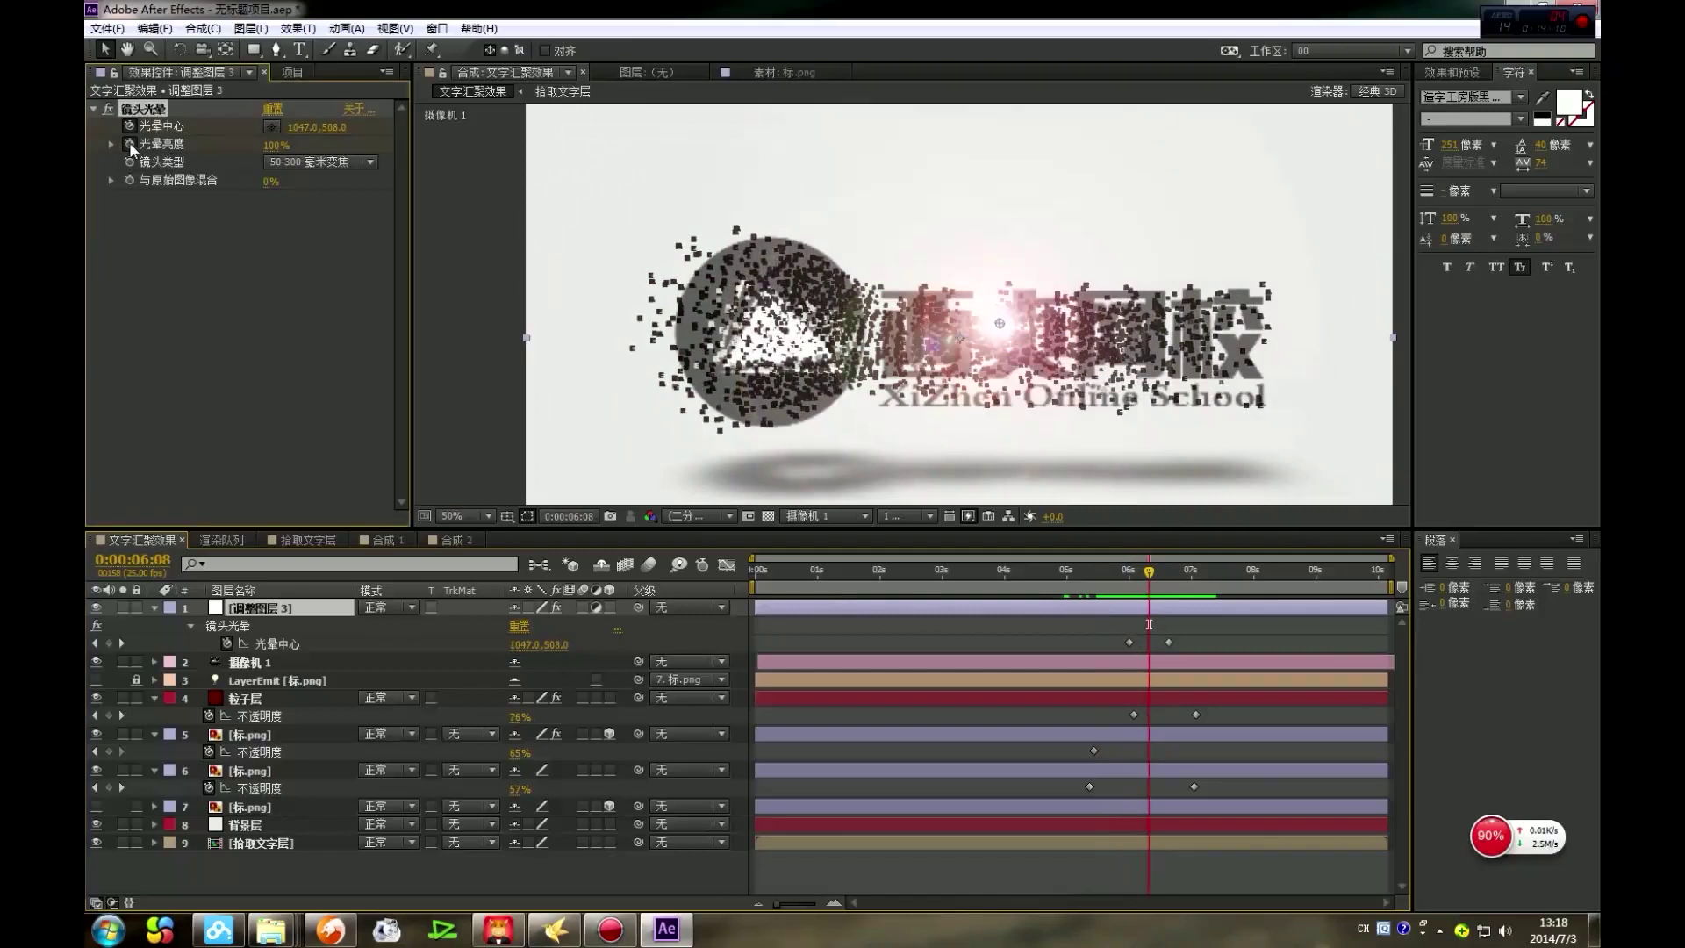
pyautogui.moveTo(276, 145); pyautogui.dragTo(343, 161)
pyautogui.press(',')
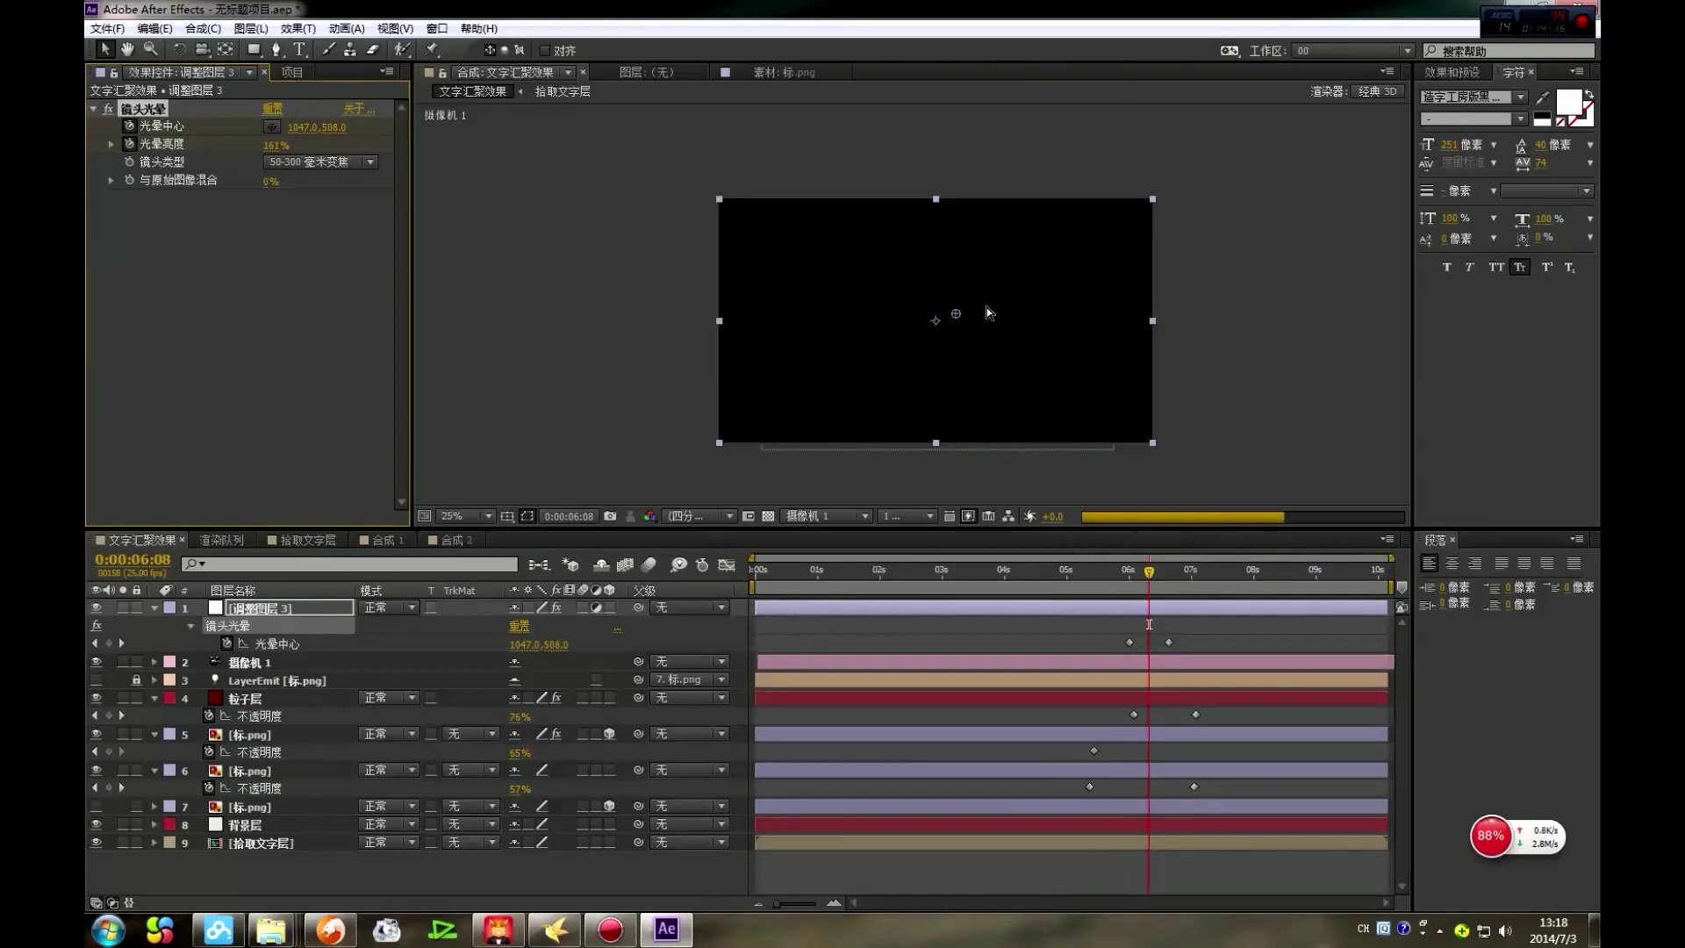
pyautogui.press('.')
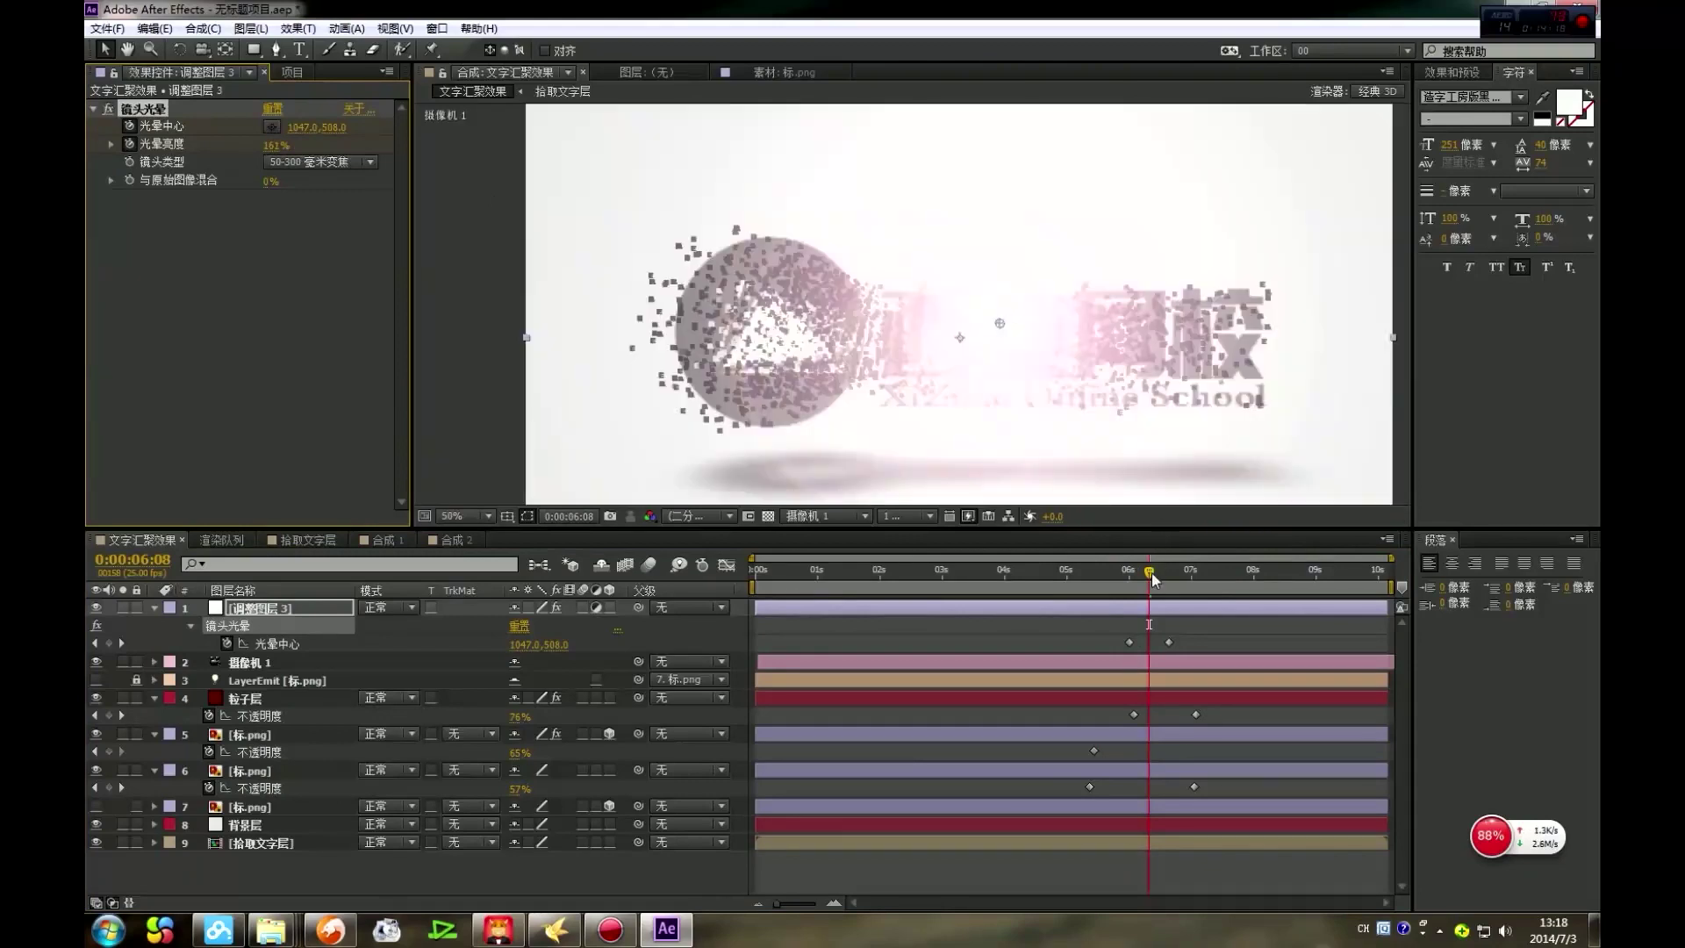
# Step: Reveal the flare brightness keyframe and add a lower-brightness keyframe at 0:00:05:15
pyautogui.click(1152, 617)
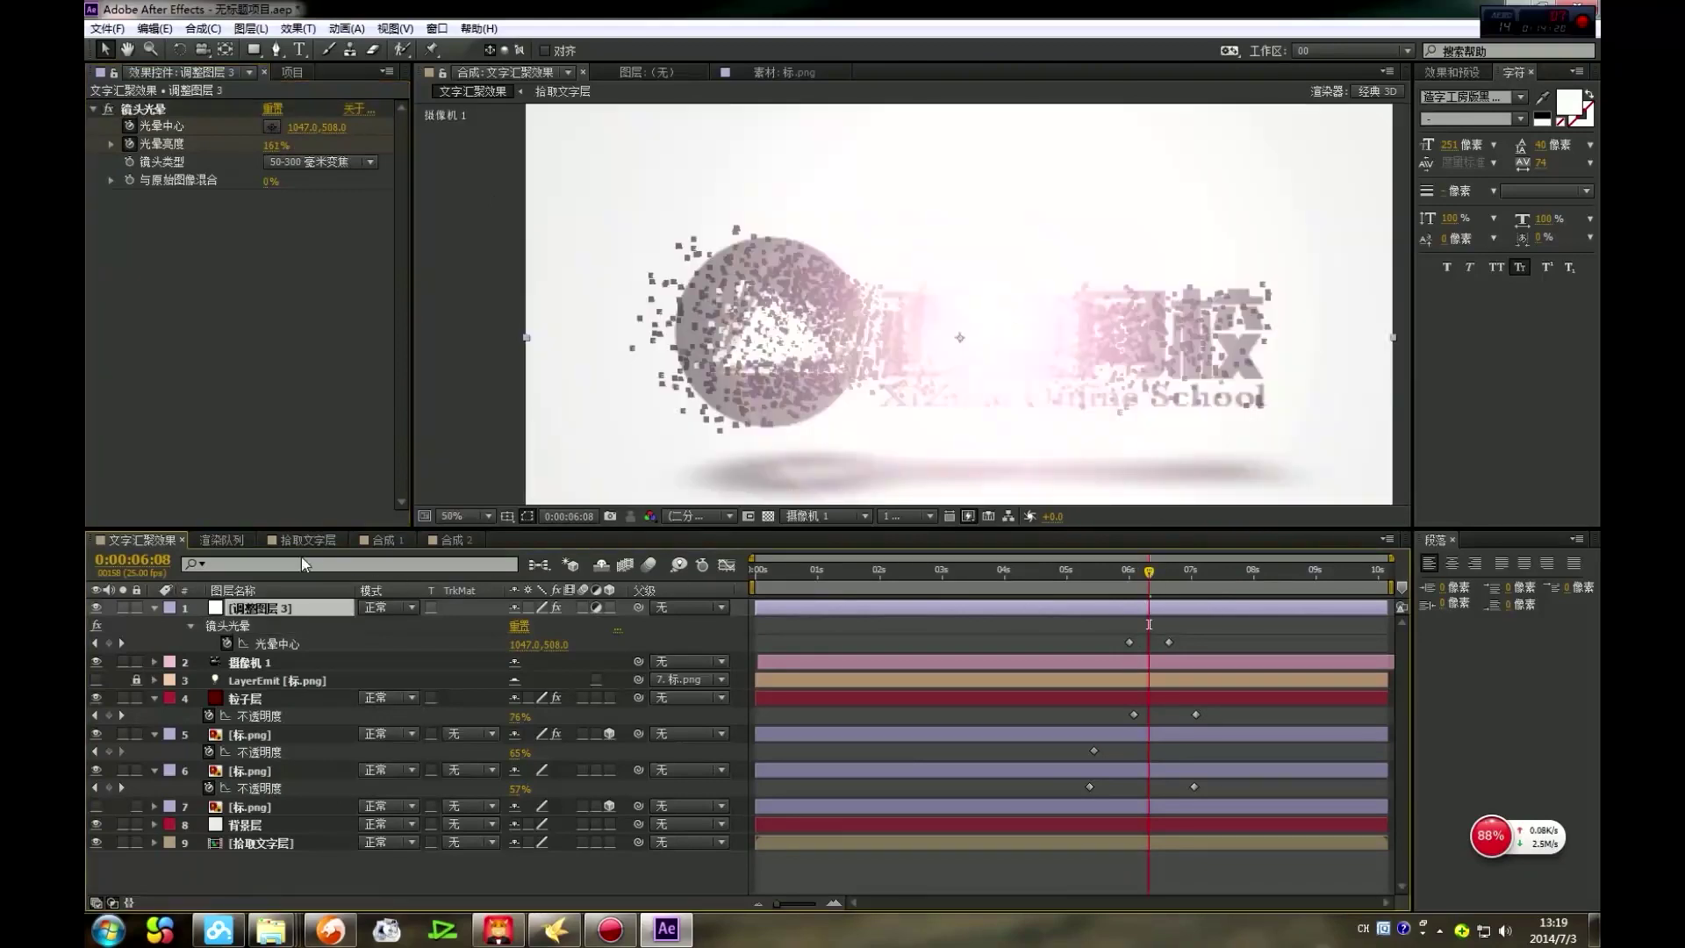
pyautogui.press('u')
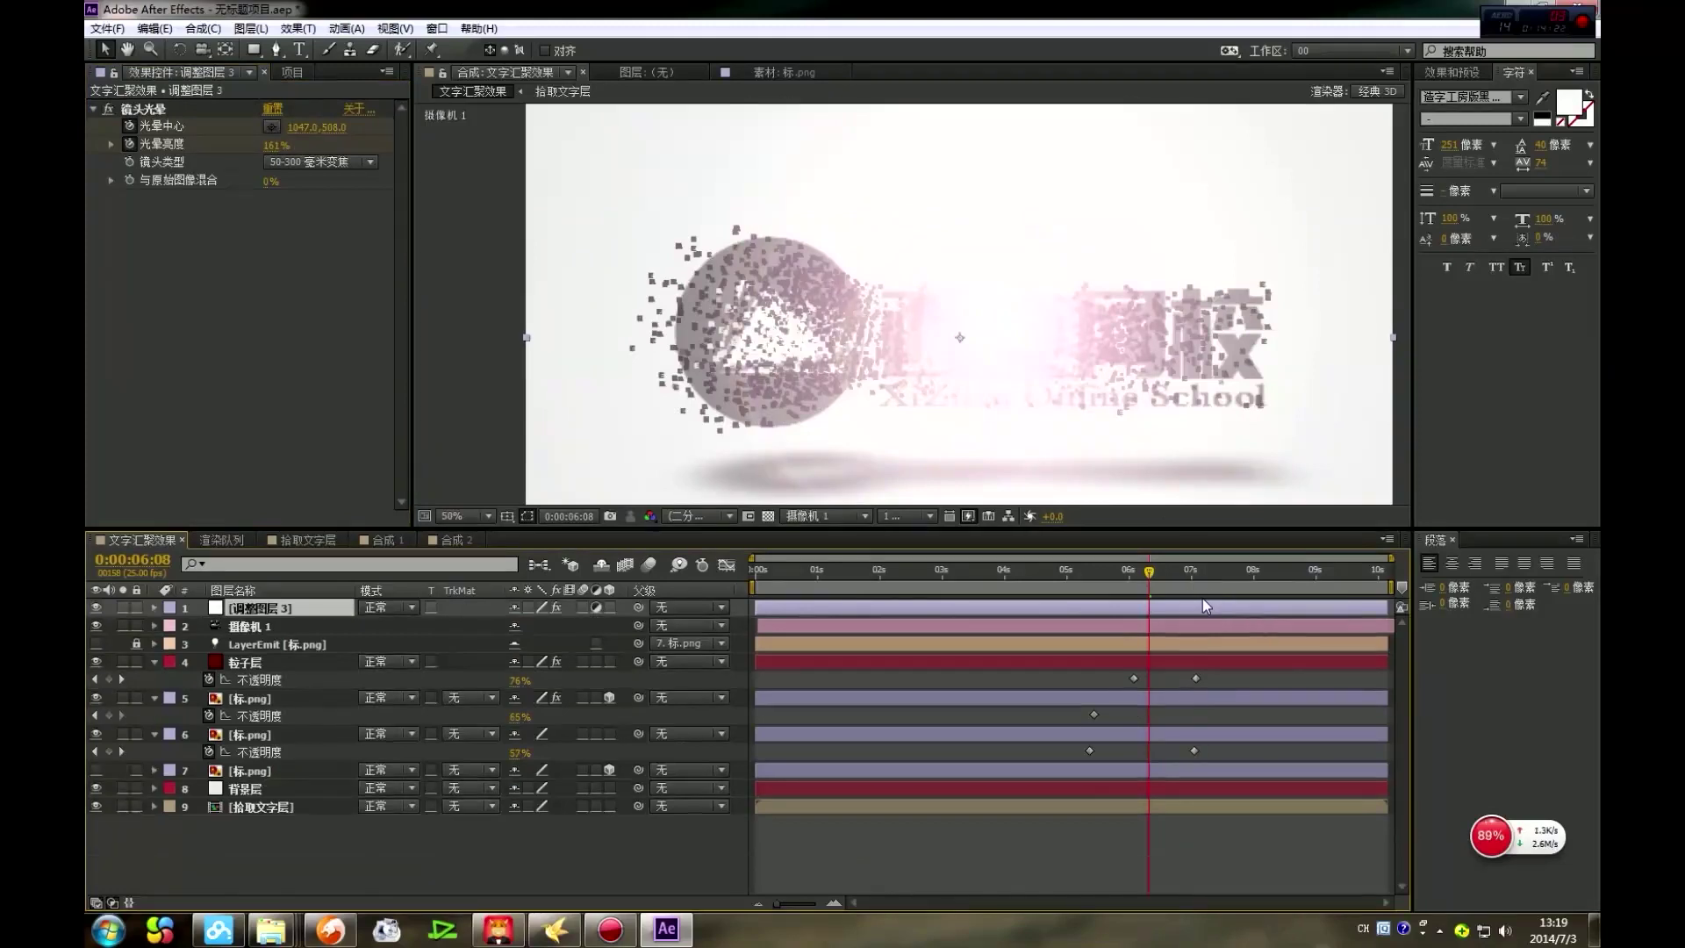
pyautogui.press('u')
pyautogui.press('u')
pyautogui.click(1148, 677)
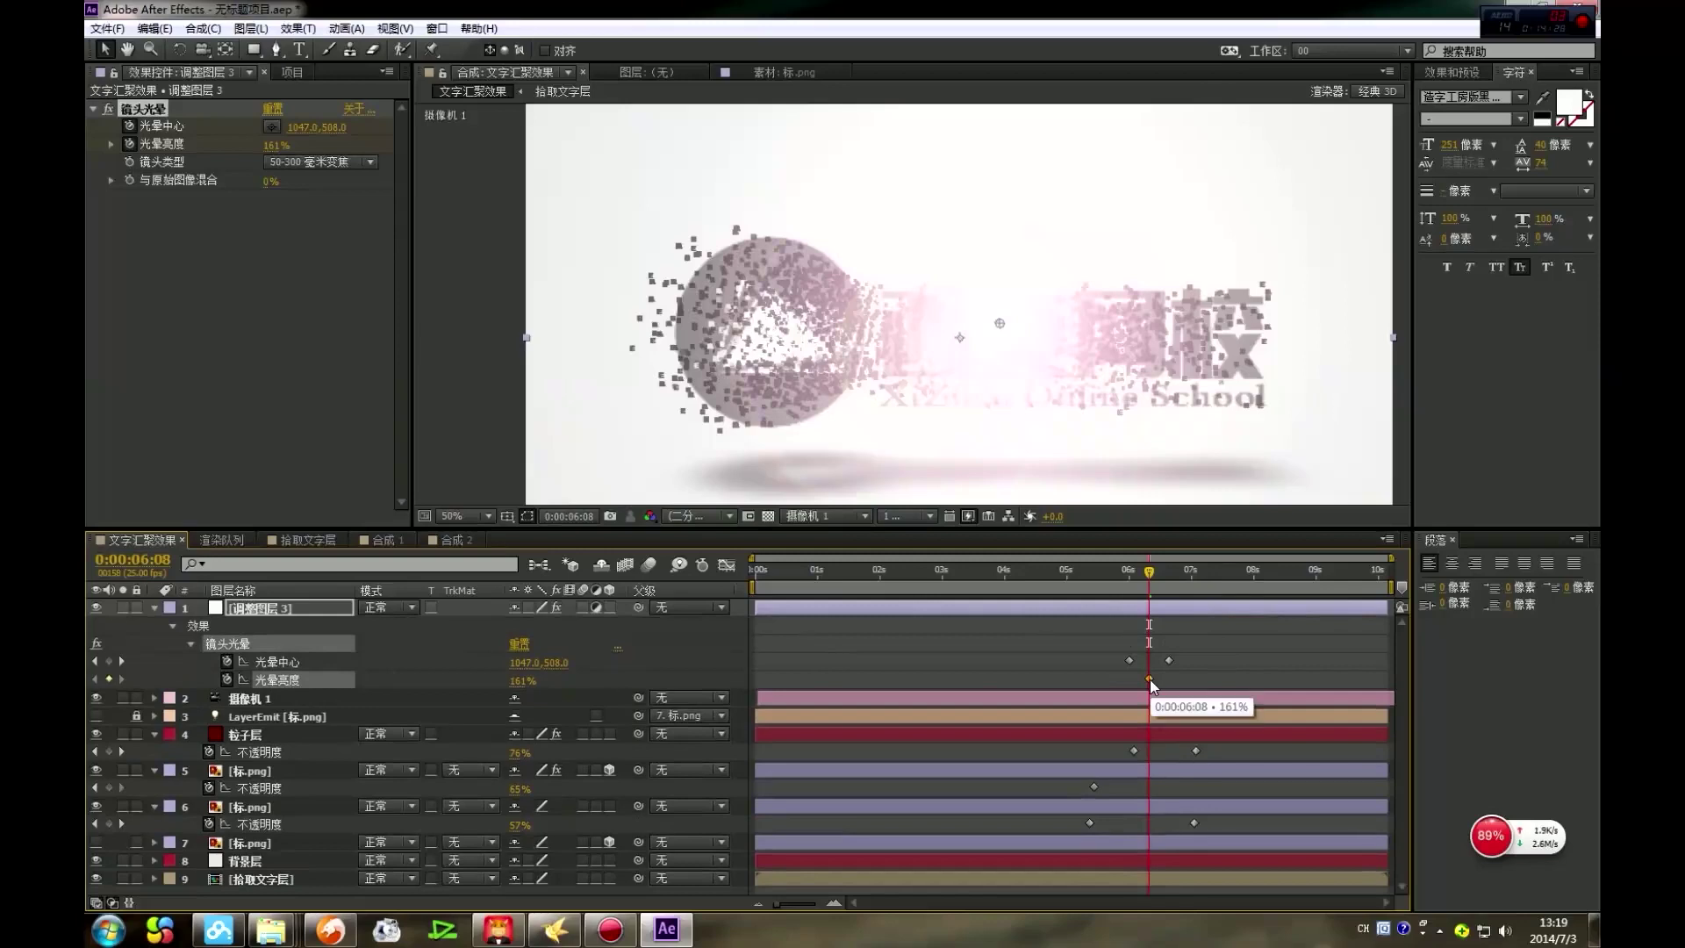
pyautogui.press('pageup')
pyautogui.press('pageup')
pyautogui.press('pageup')
pyautogui.press('pageup')
pyautogui.press('pageup')
pyautogui.press('pageup')
pyautogui.press('pageup')
pyautogui.press('pageup')
pyautogui.press('pageup')
pyautogui.press('pageup')
pyautogui.press('pageup')
pyautogui.press('pageup')
pyautogui.press('pageup')
pyautogui.press('pageup')
pyautogui.press('pageup')
pyautogui.press('pageup')
pyautogui.press('pageup')
pyautogui.press('pageup')
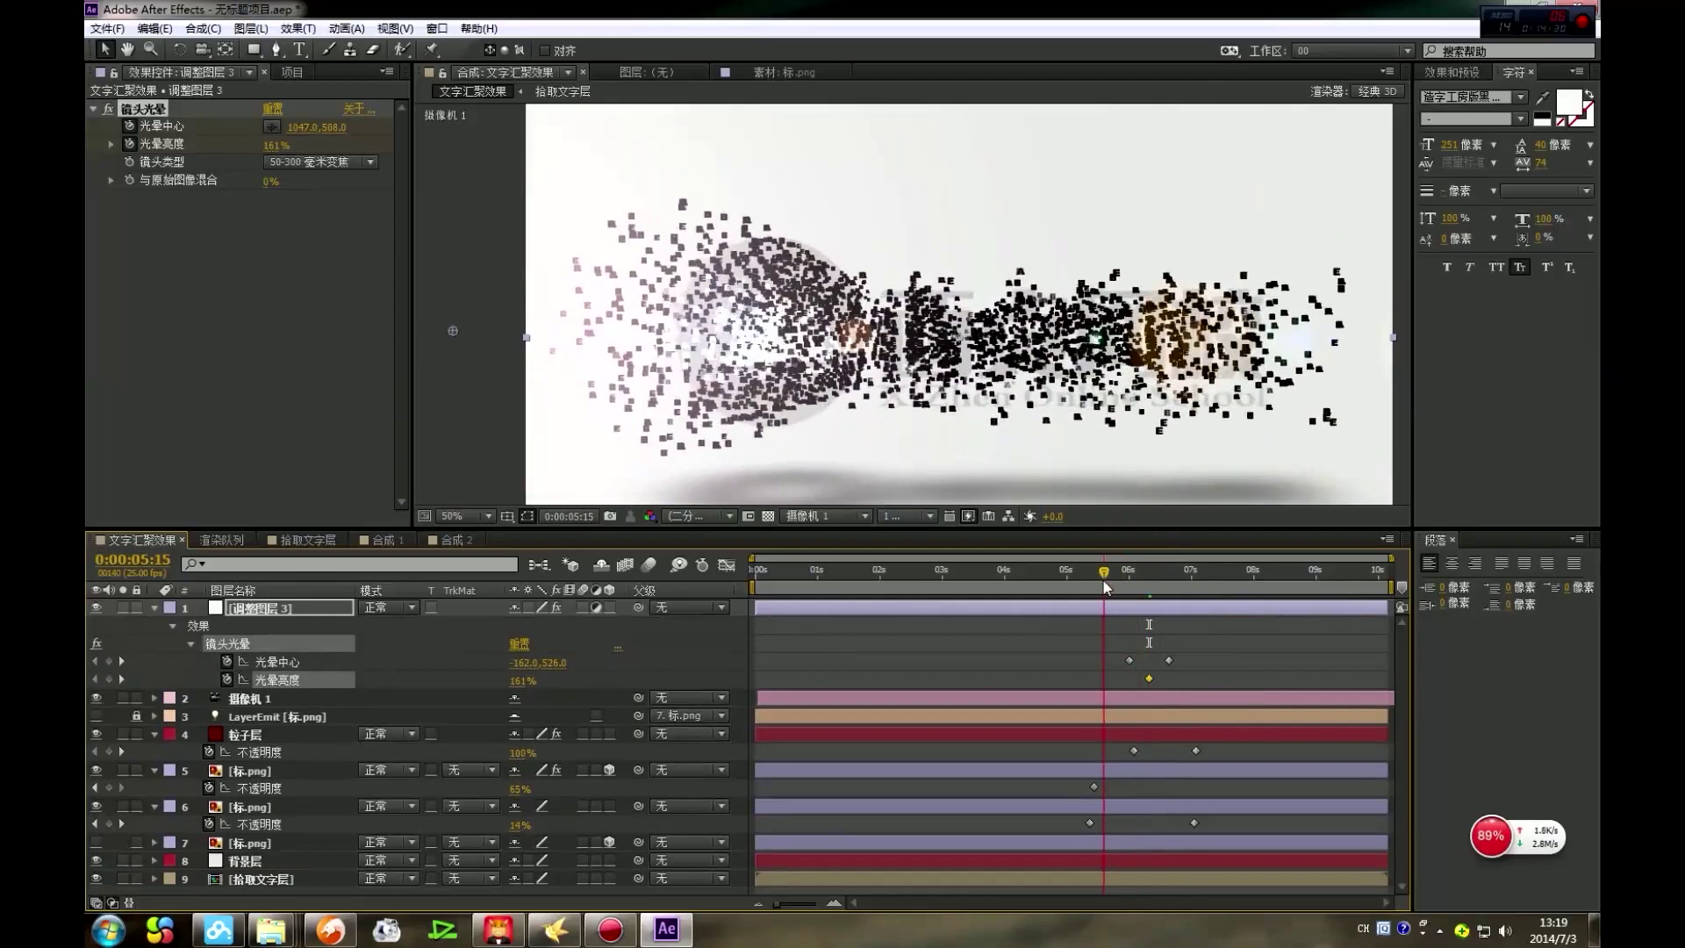
pyautogui.moveTo(274, 145); pyautogui.dragTo(255, 173)
# Step: Keyframe the flare brightness at 146% at 0:00:06:17, check the result up to 0:00:07:16 and collapse the adjustment layer
pyautogui.moveTo(1105, 573); pyautogui.dragTo(1170, 580)
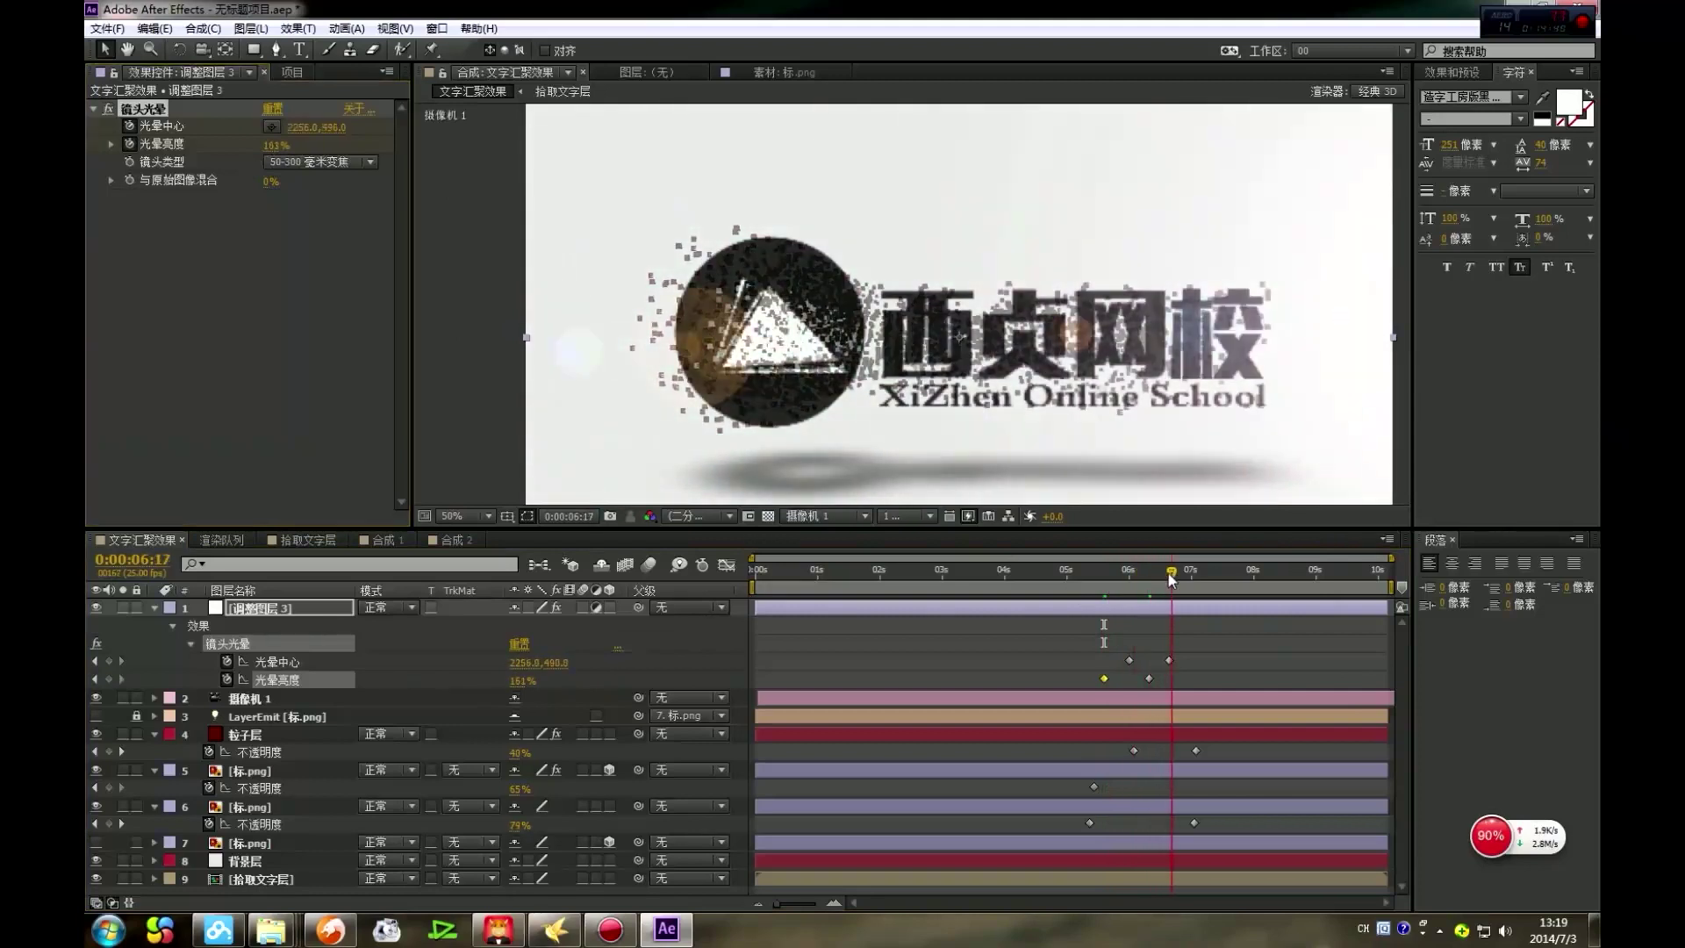
pyautogui.moveTo(274, 146); pyautogui.dragTo(272, 148)
pyautogui.press(',')
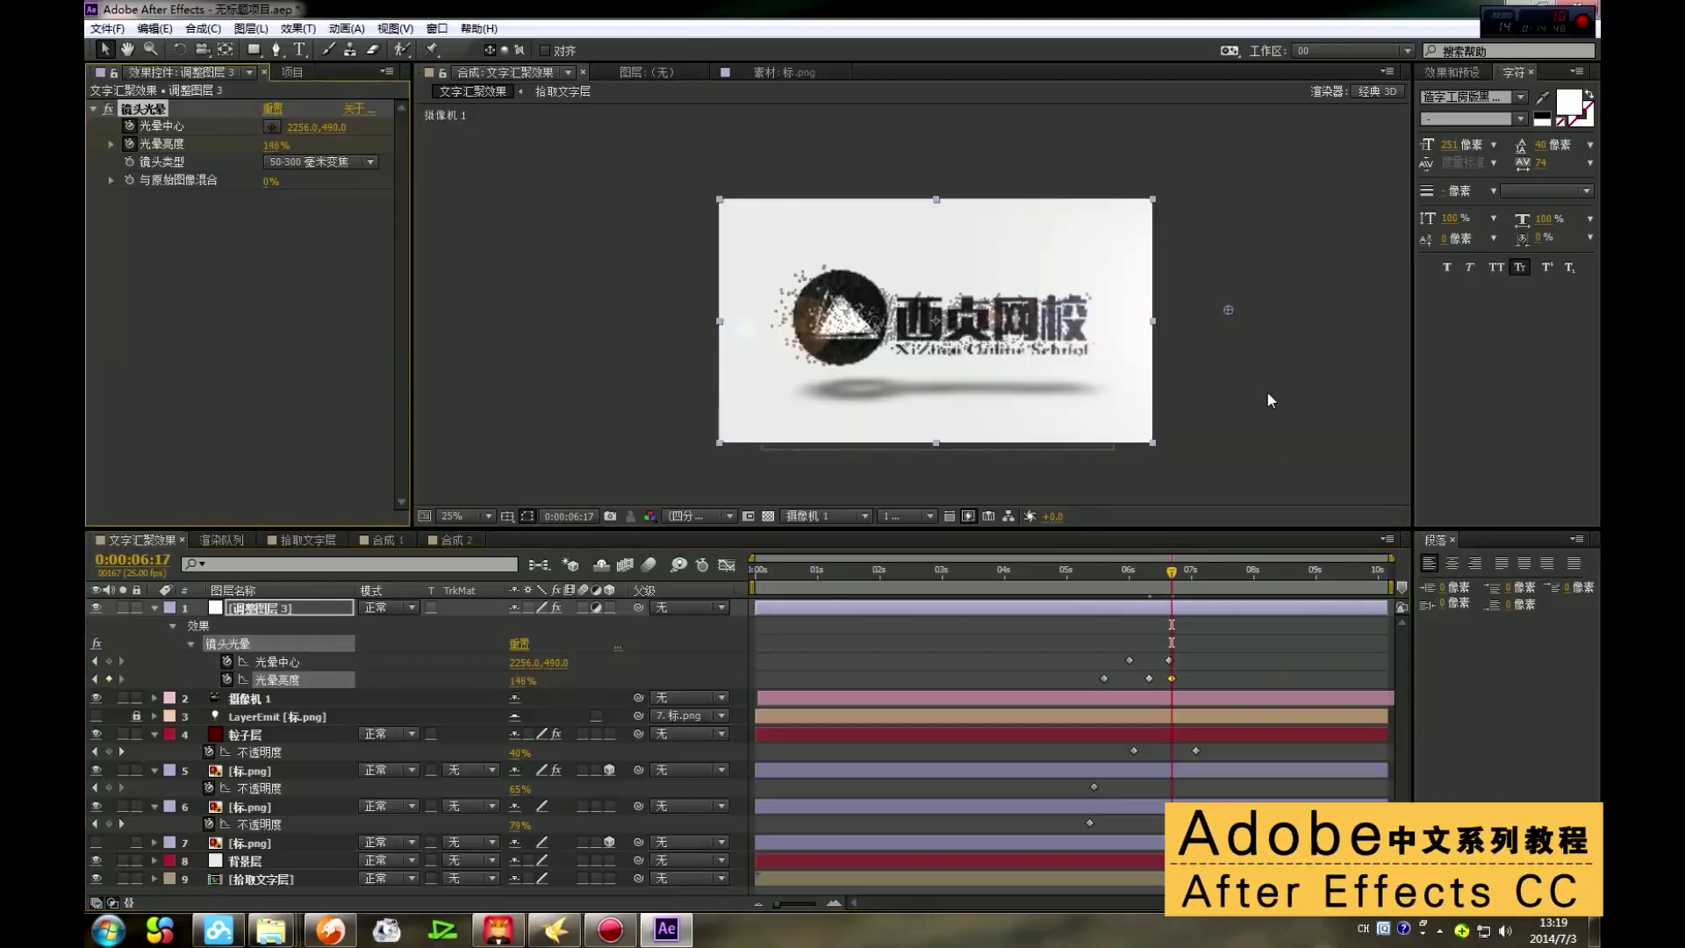
pyautogui.moveTo(1087, 571); pyautogui.dragTo(1231, 560)
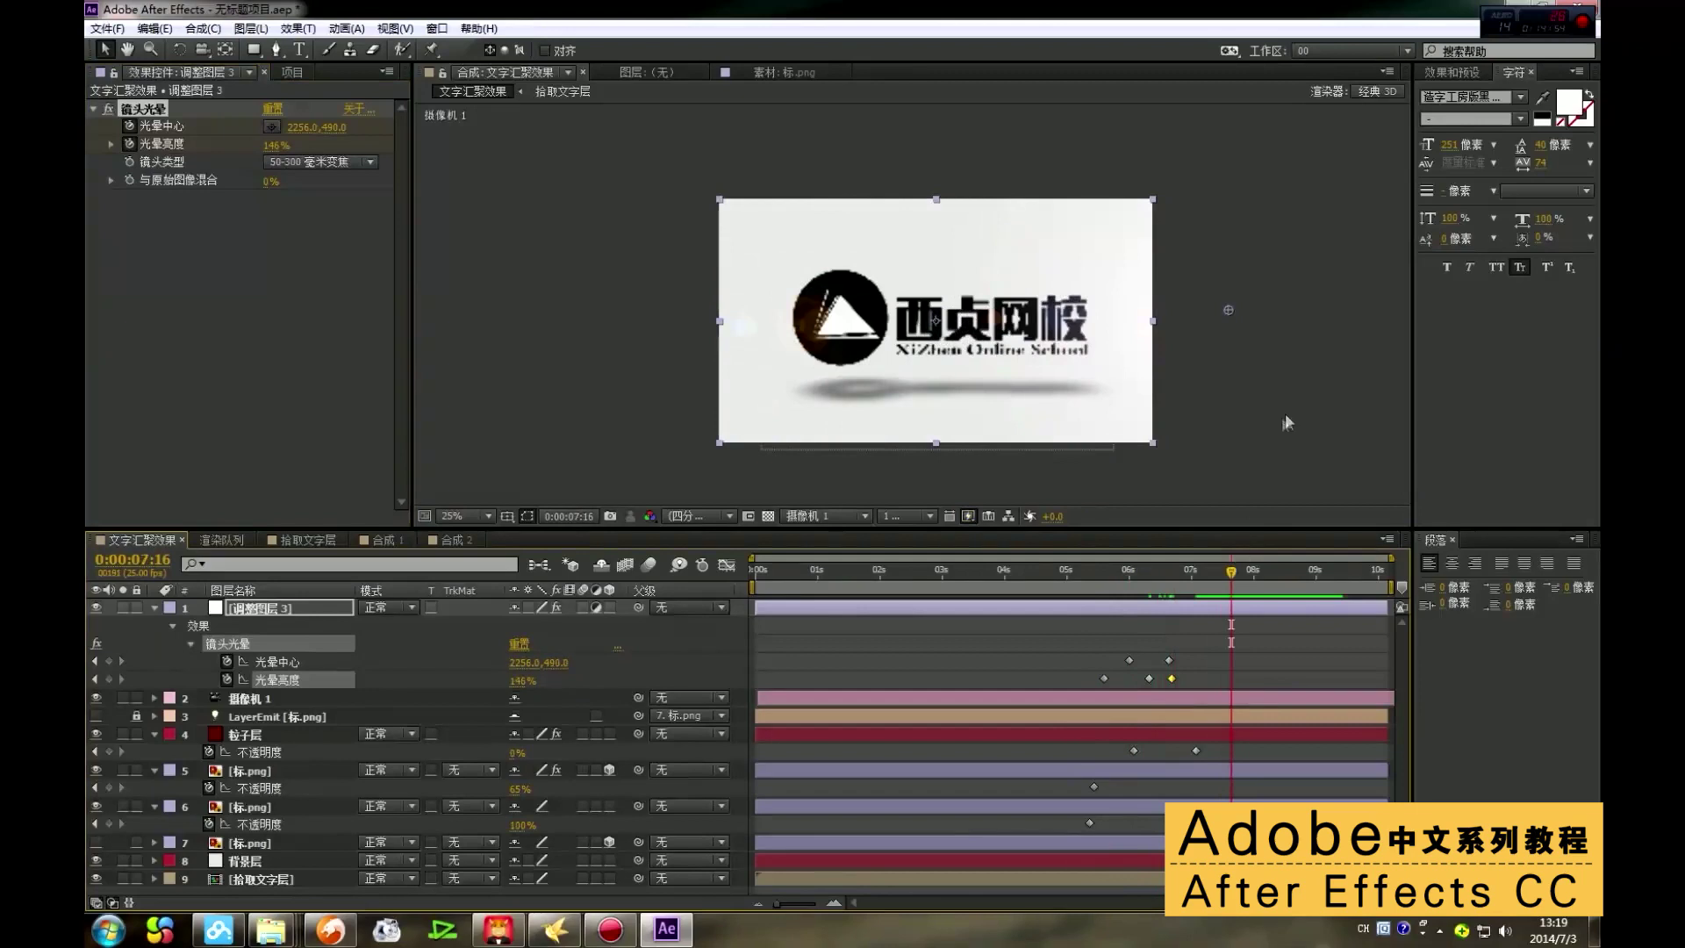
pyautogui.click(154, 608)
pyautogui.click(934, 842)
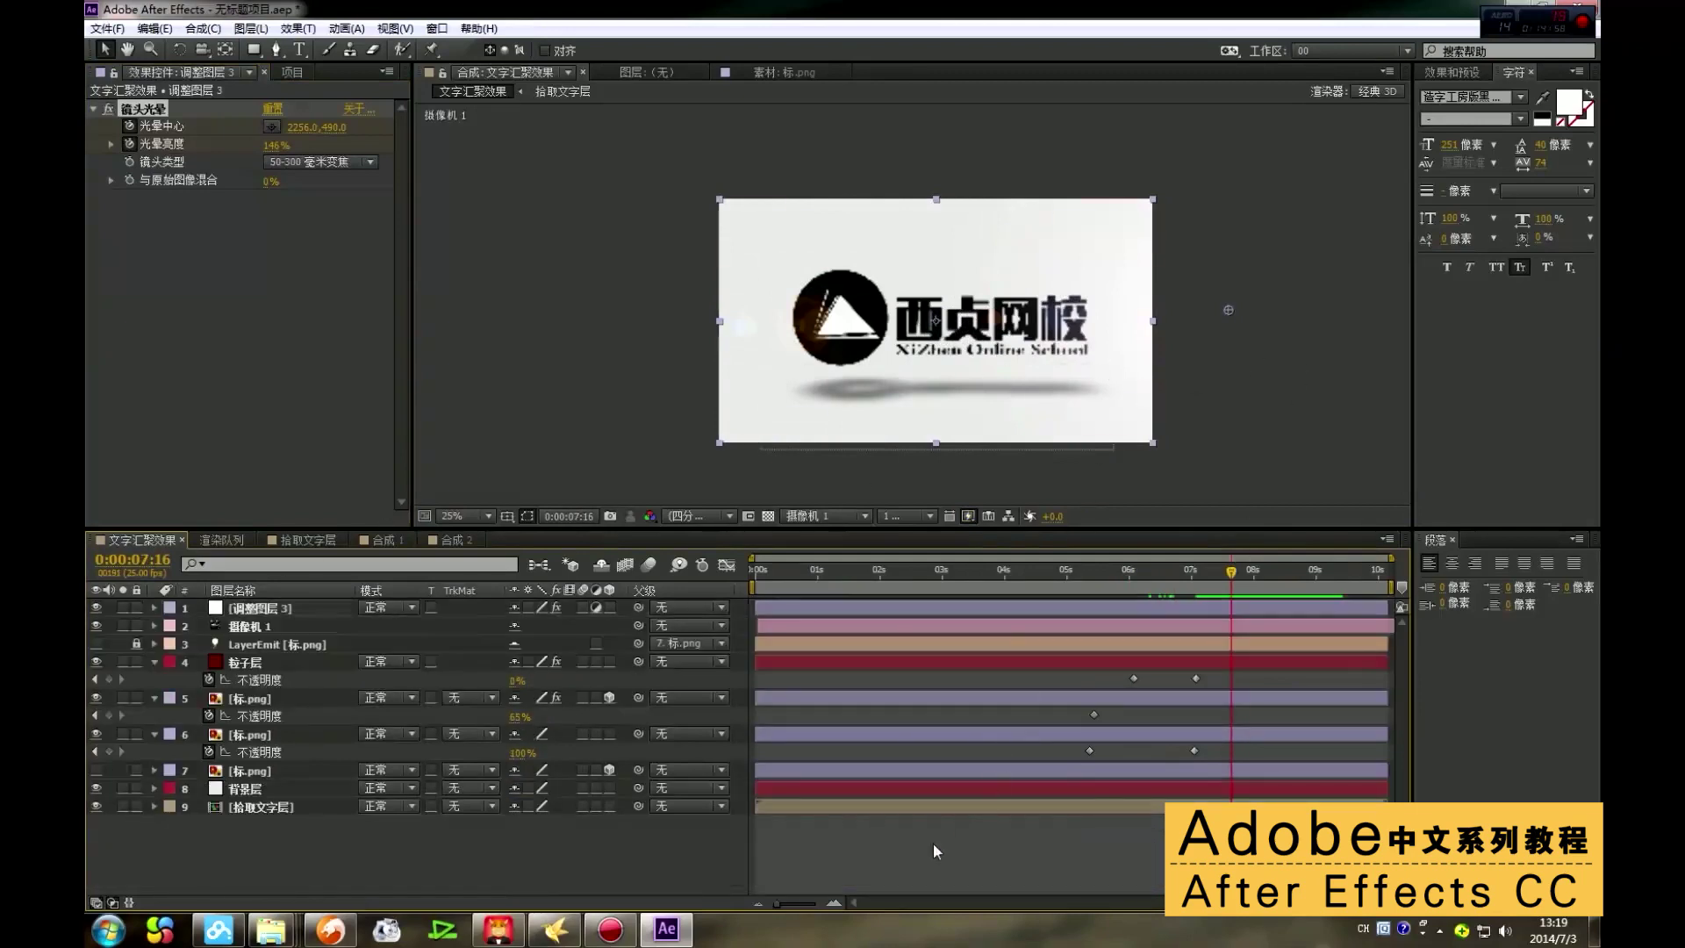
# Step: Review the animation at 0:00:02:07 and 0:00:07:16, then add the 文字汇聚效果 composition to the render queue
pyautogui.moveTo(1001, 571); pyautogui.dragTo(897, 571)
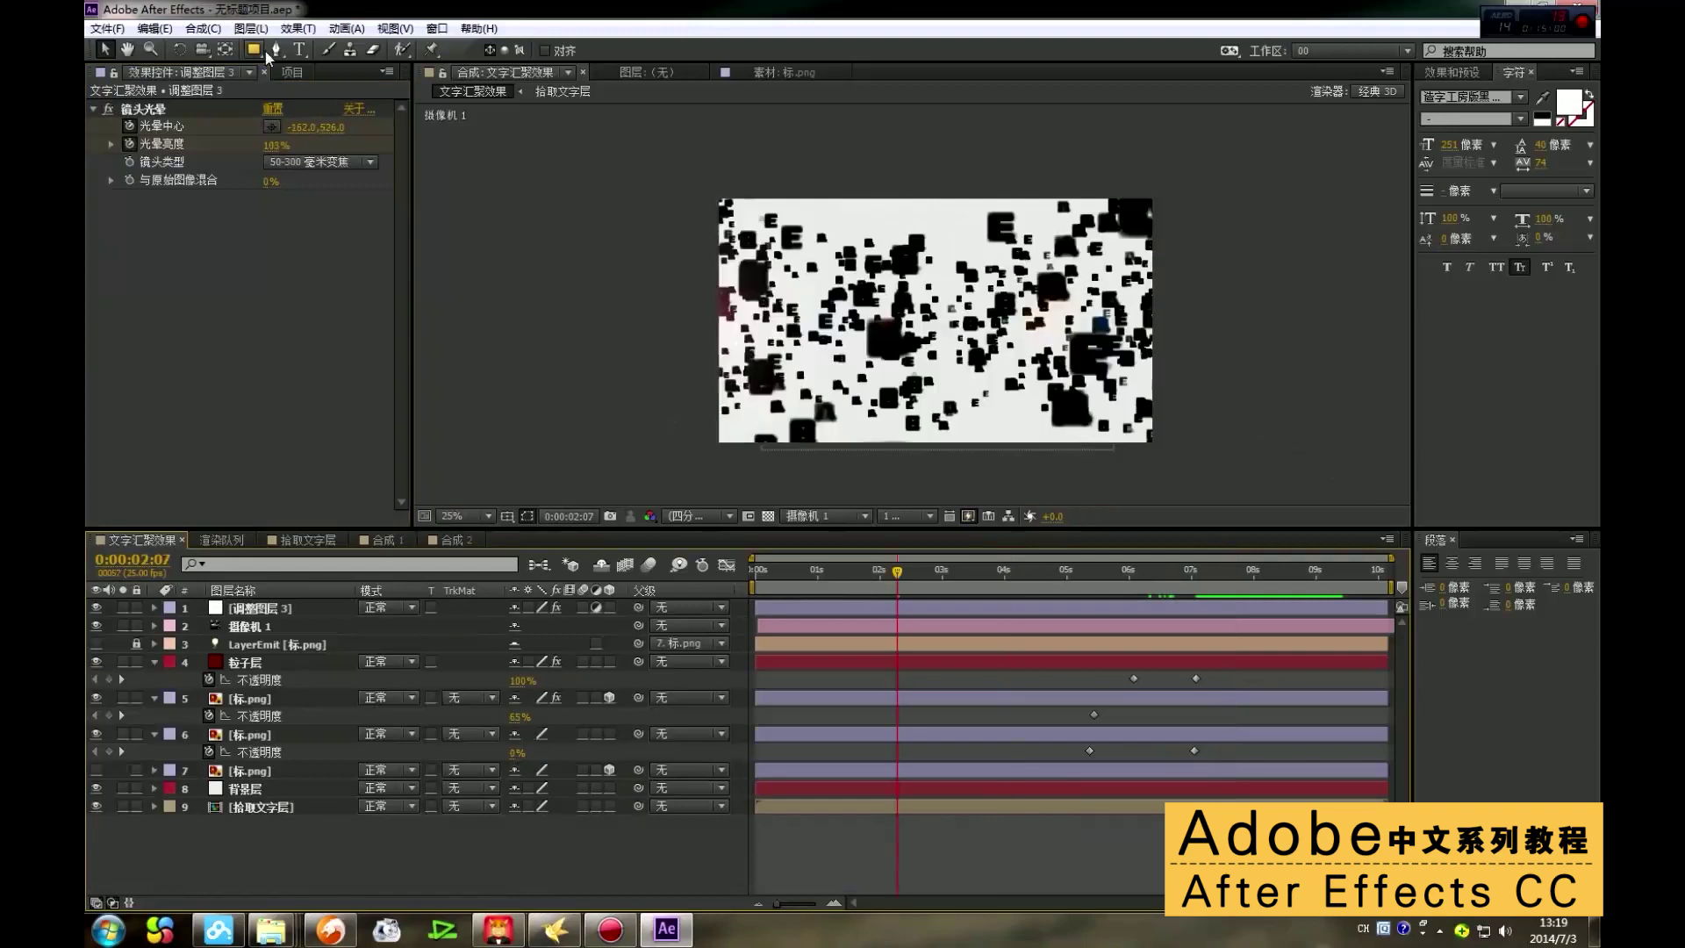
pyautogui.click(292, 72)
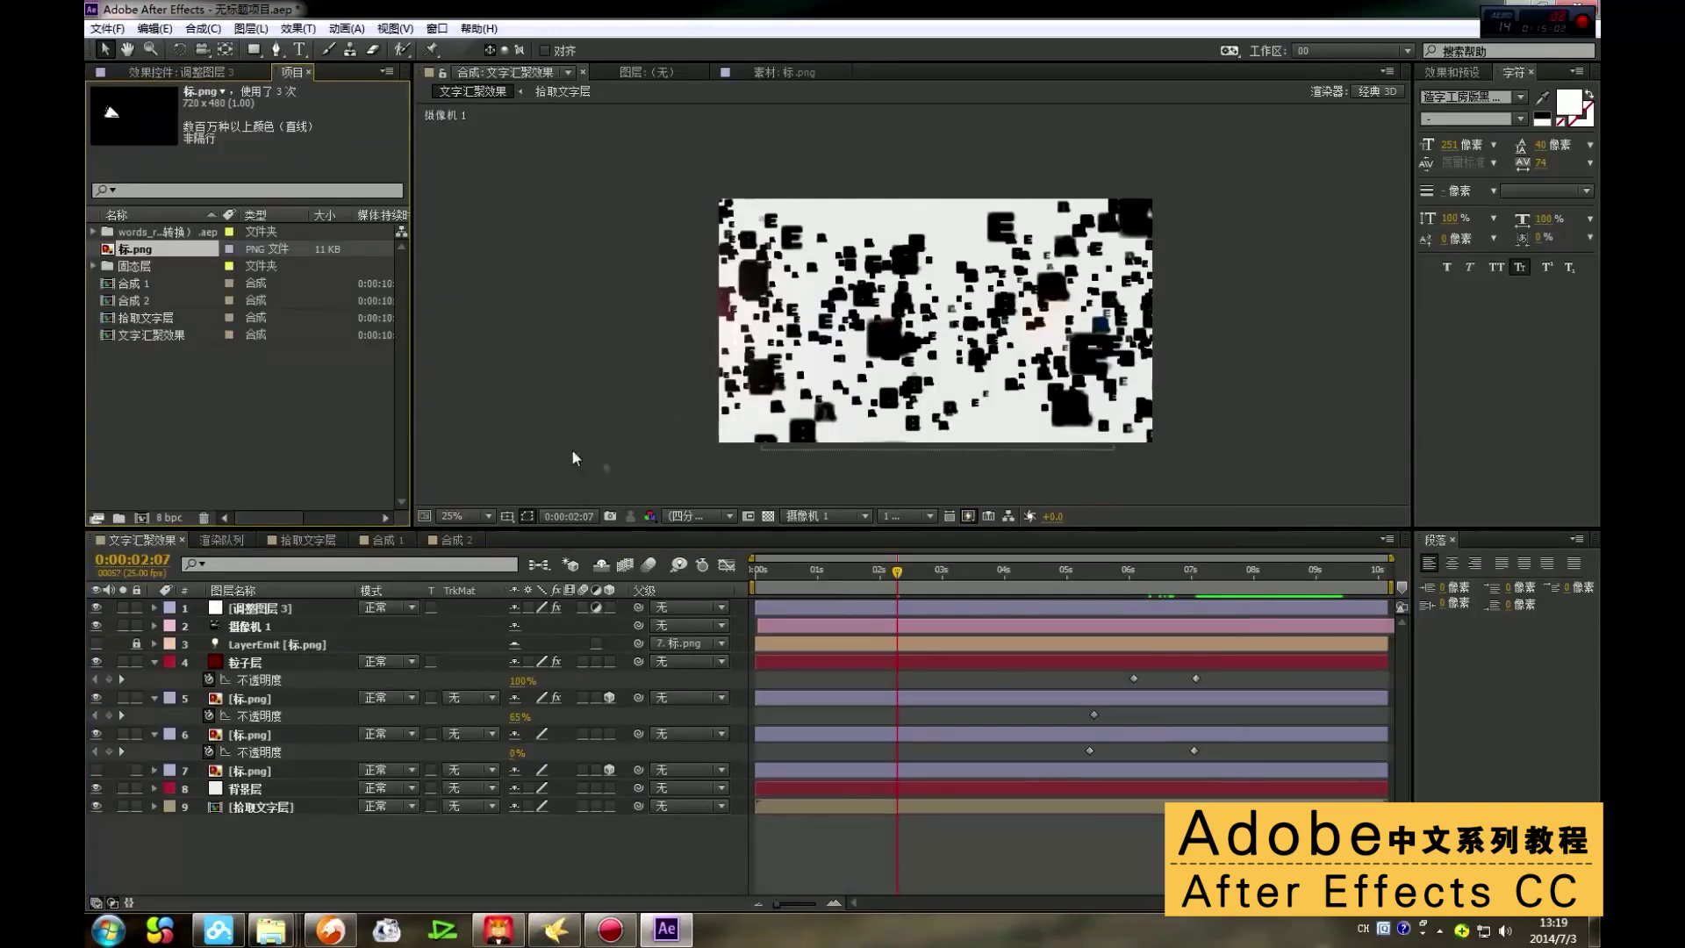
pyautogui.moveTo(948, 575); pyautogui.dragTo(1234, 562)
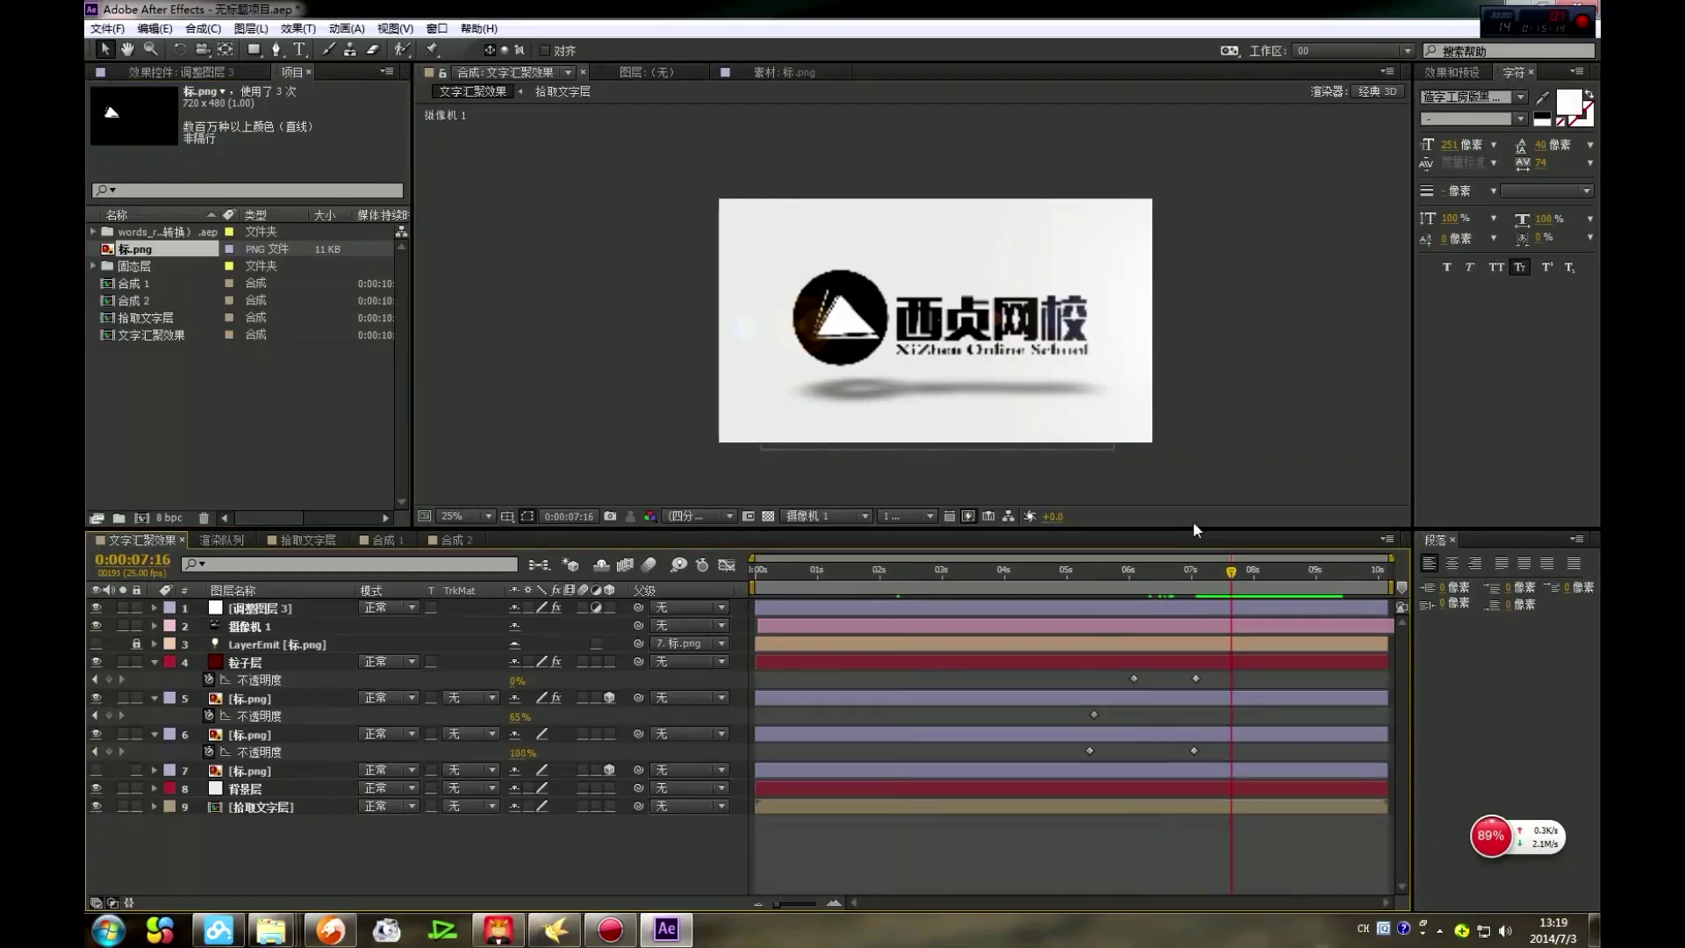
pyautogui.hotkey('ctrl', 'm')
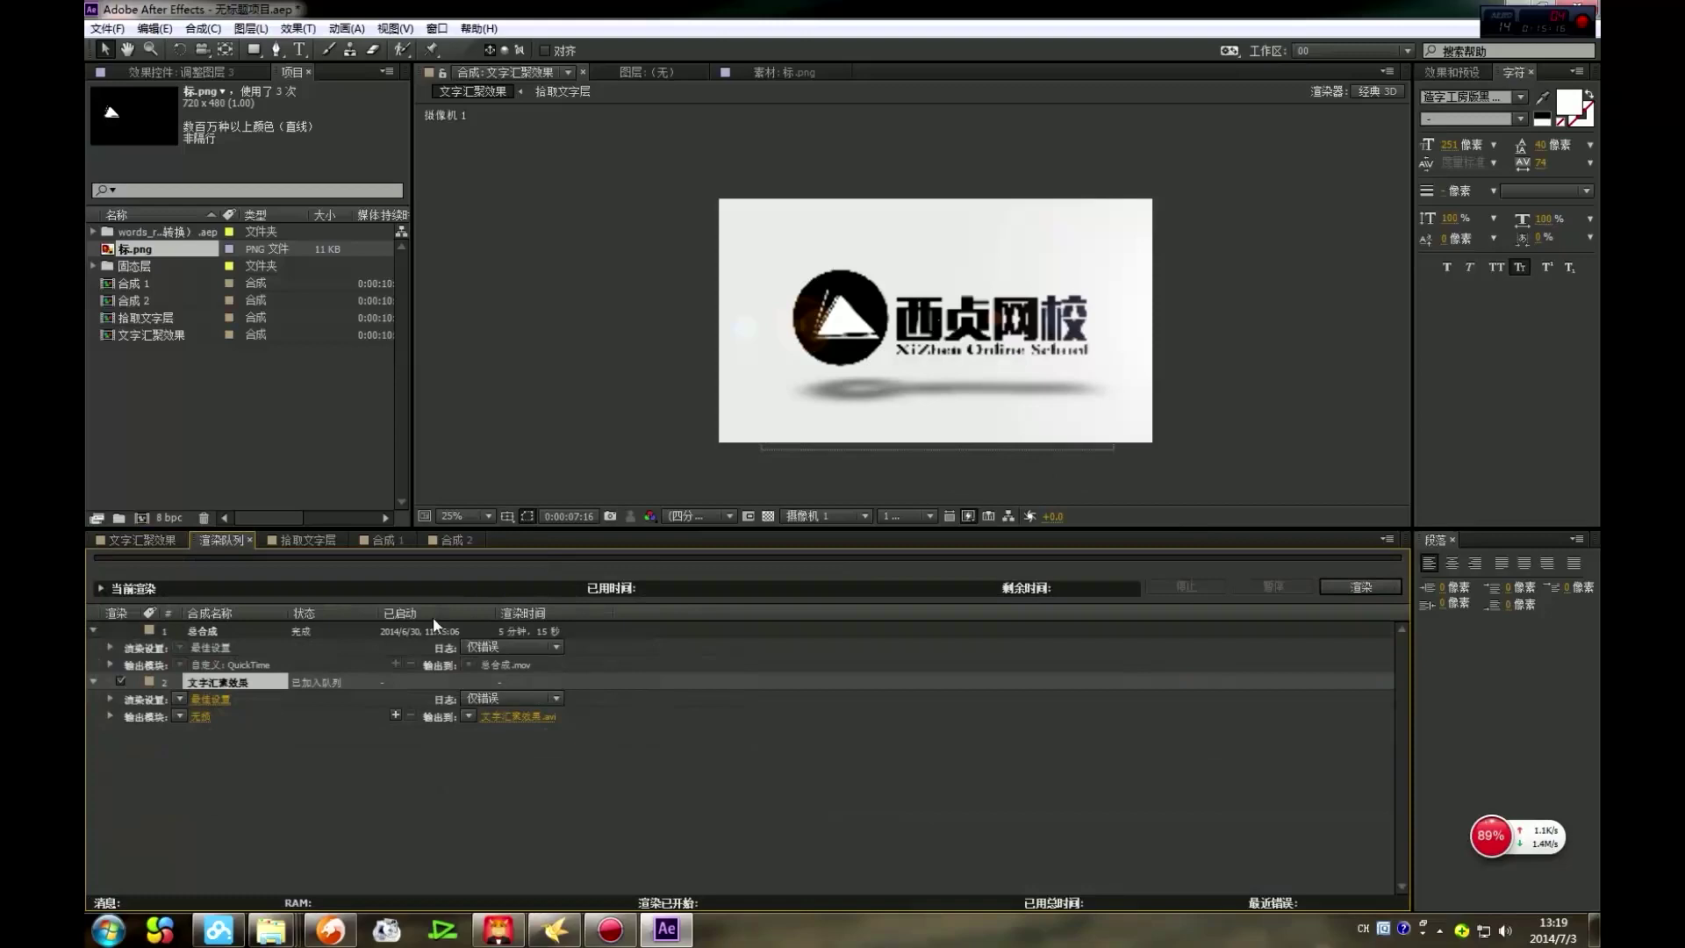
# Step: Remove the completed 总合成 item from the render queue and select the remaining 文字汇聚效果 item
pyautogui.click(234, 628)
pyautogui.press('Delete')
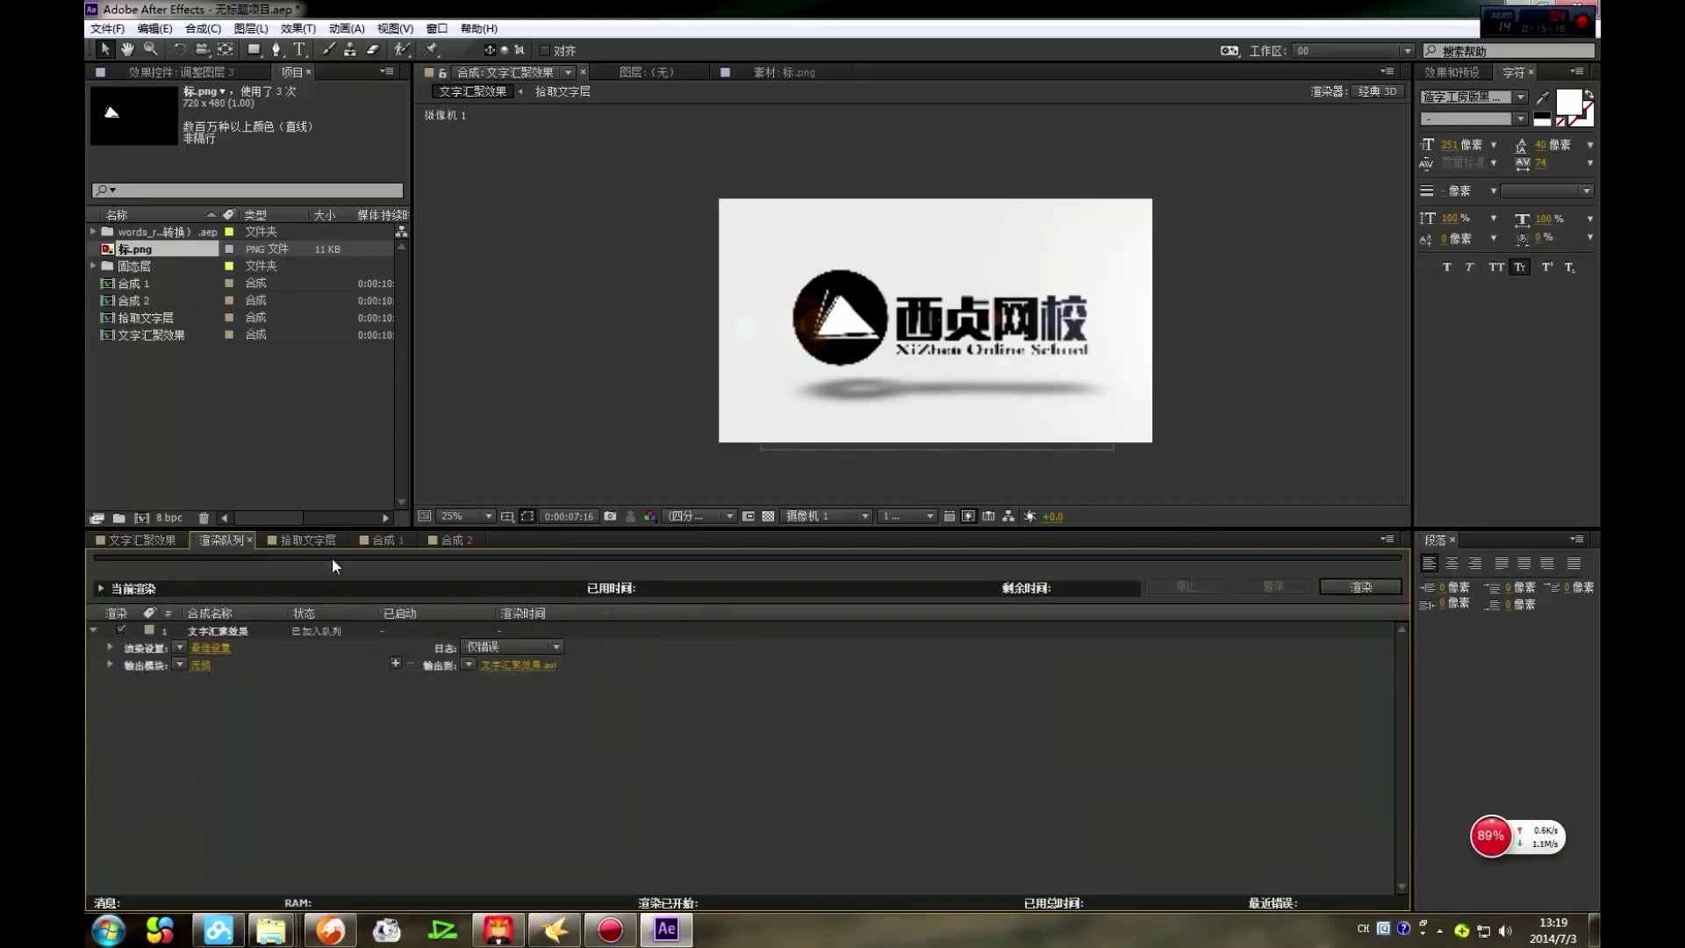
pyautogui.click(211, 635)
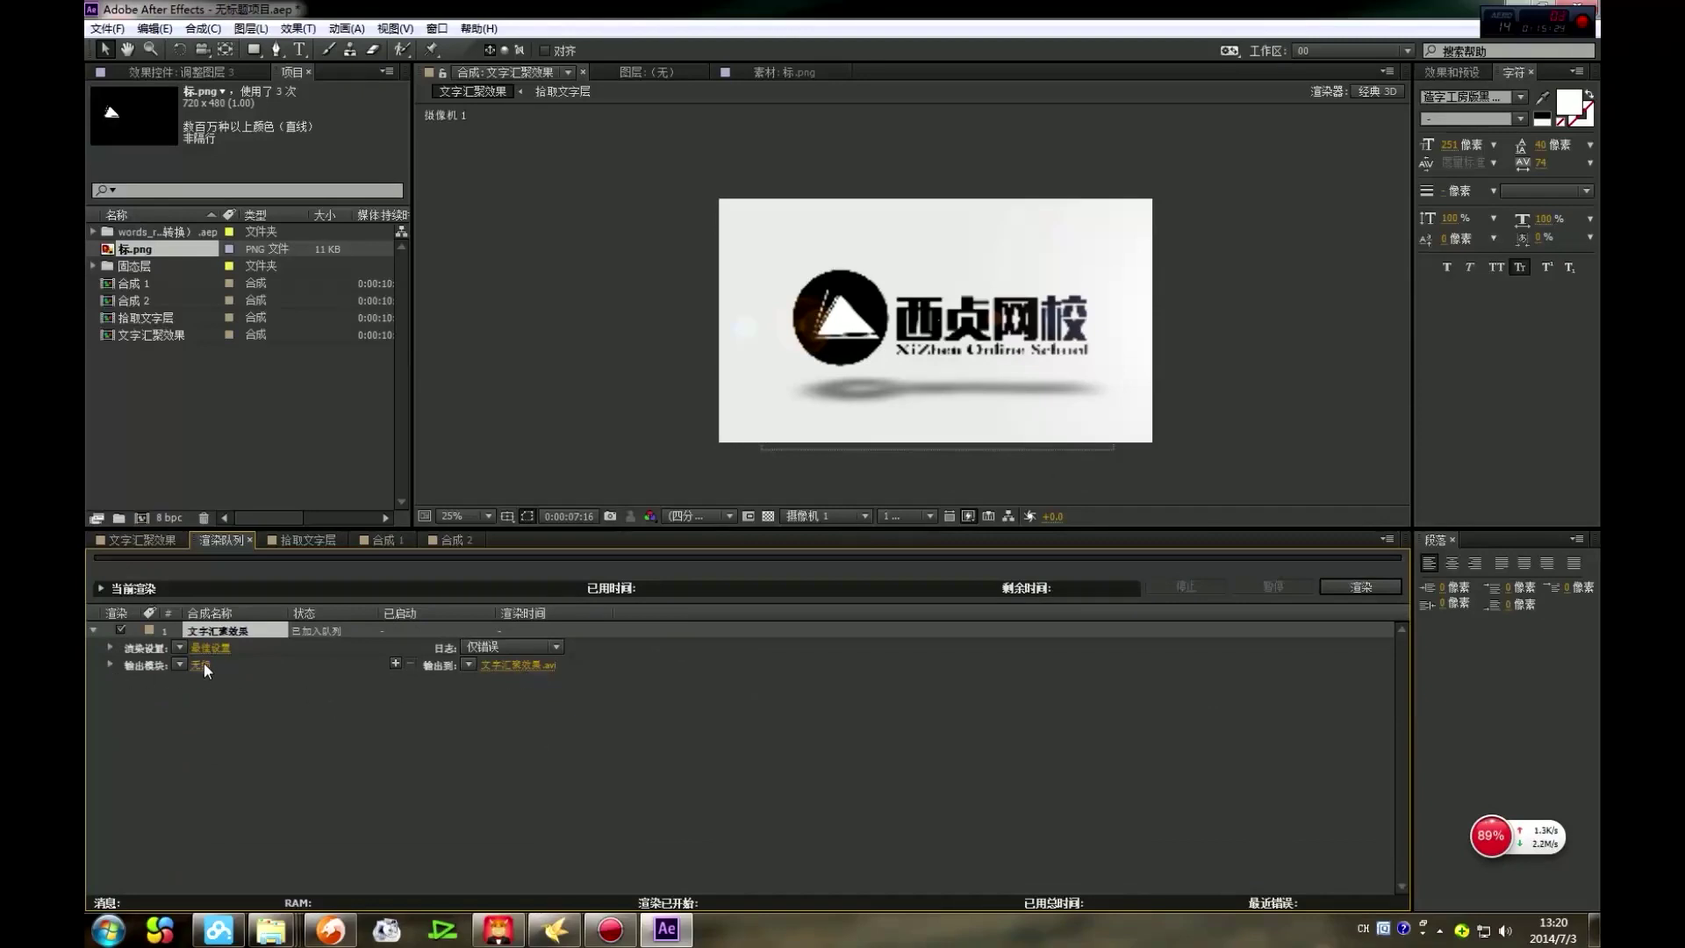
# Step: Set the output module format of the queued 文字汇聚效果 composition to QuickTime
pyautogui.click(203, 663)
pyautogui.moveTo(818, 104); pyautogui.dragTo(802, 167)
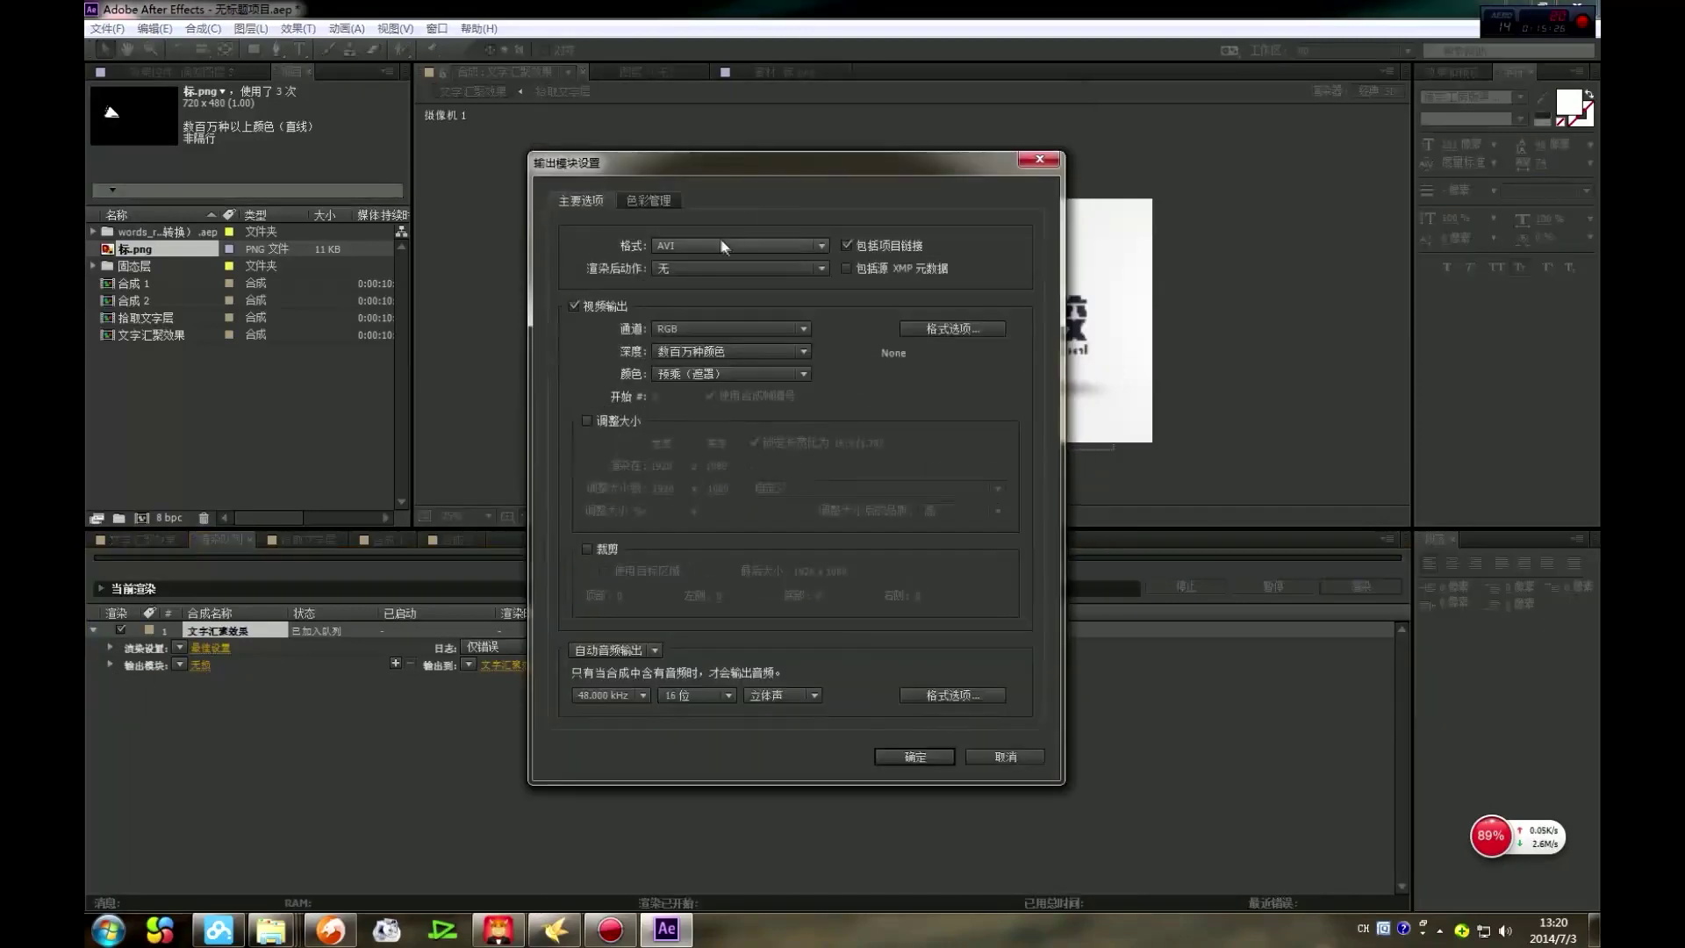
pyautogui.click(713, 249)
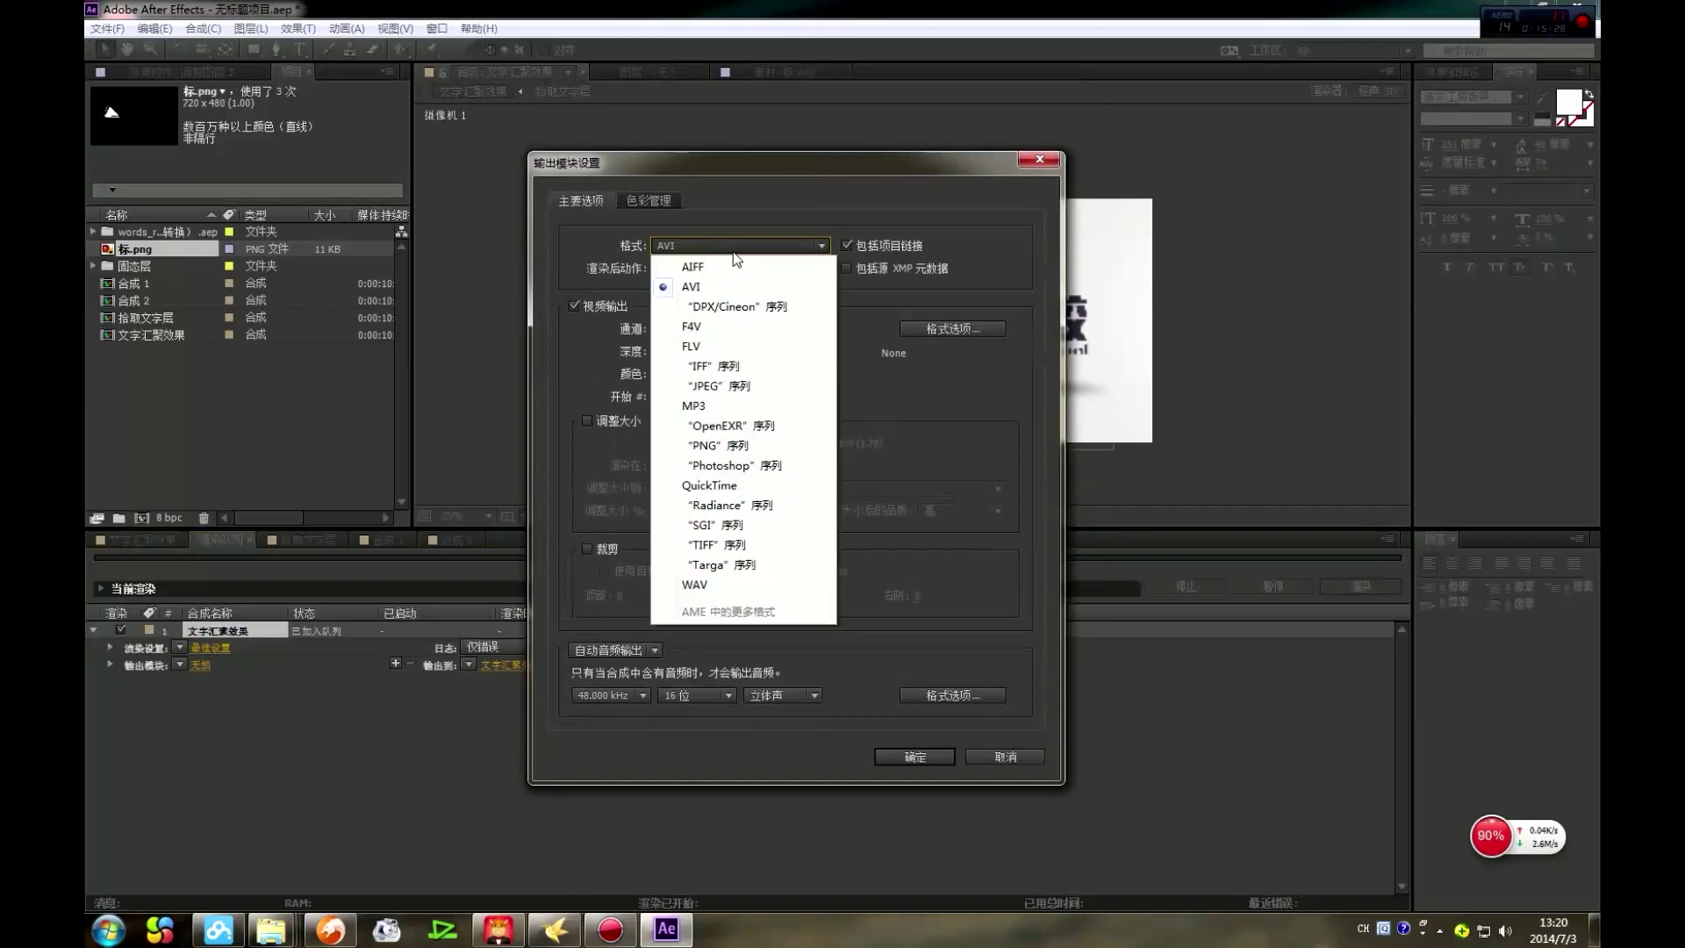
pyautogui.click(795, 181)
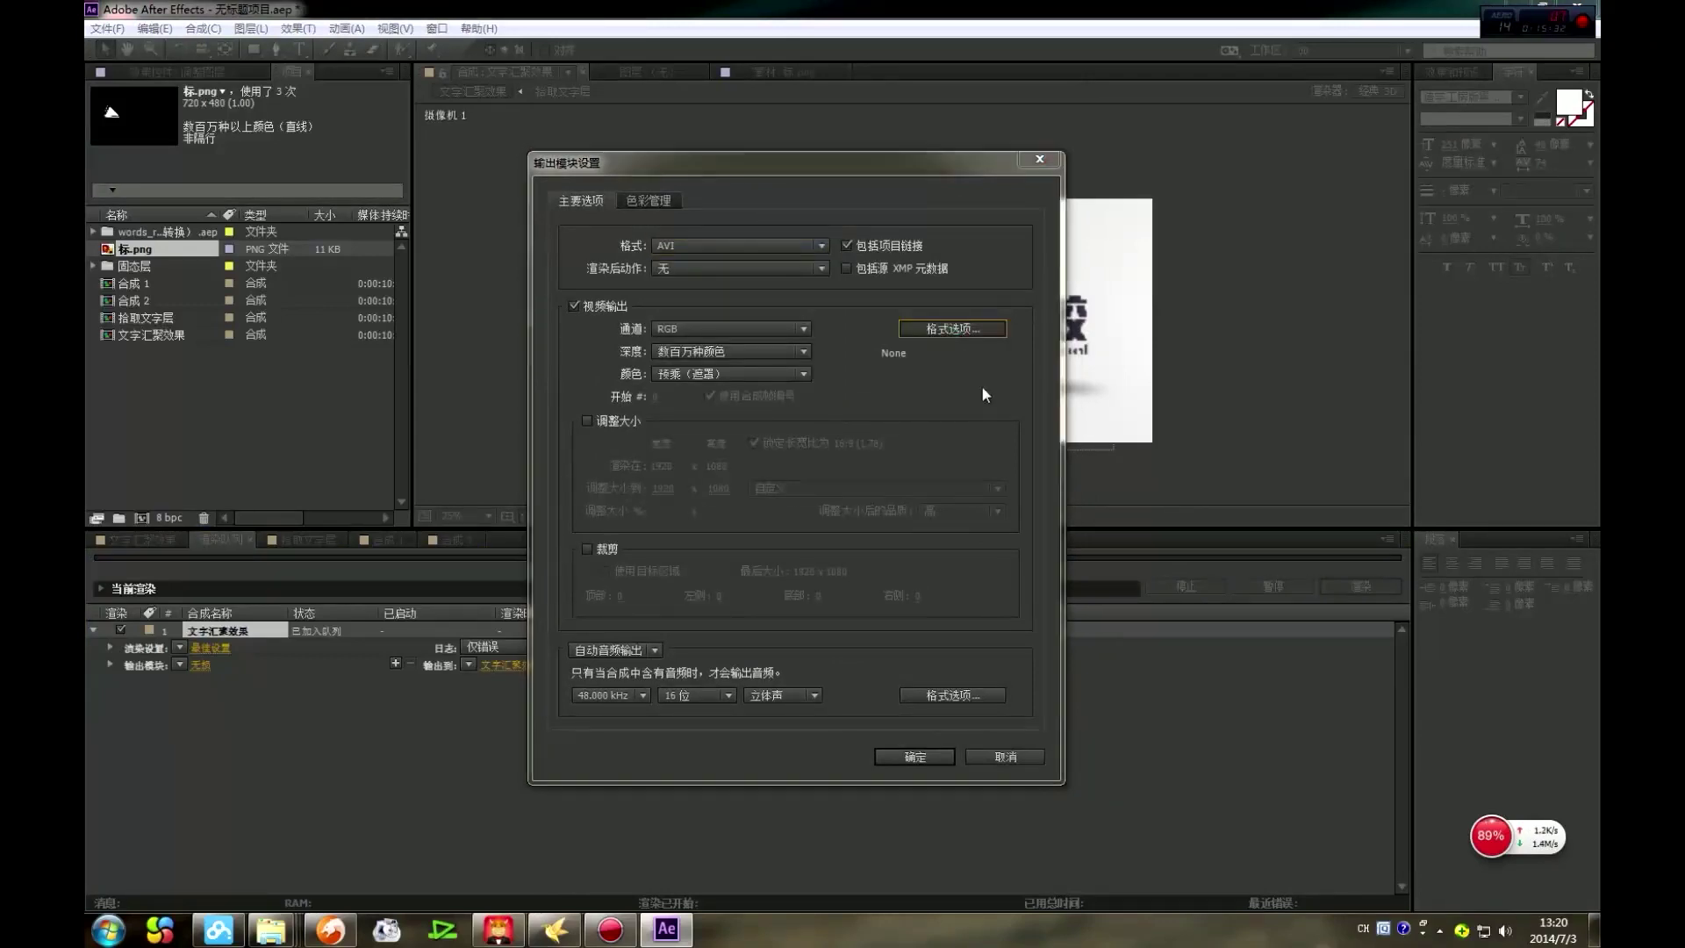
pyautogui.click(869, 757)
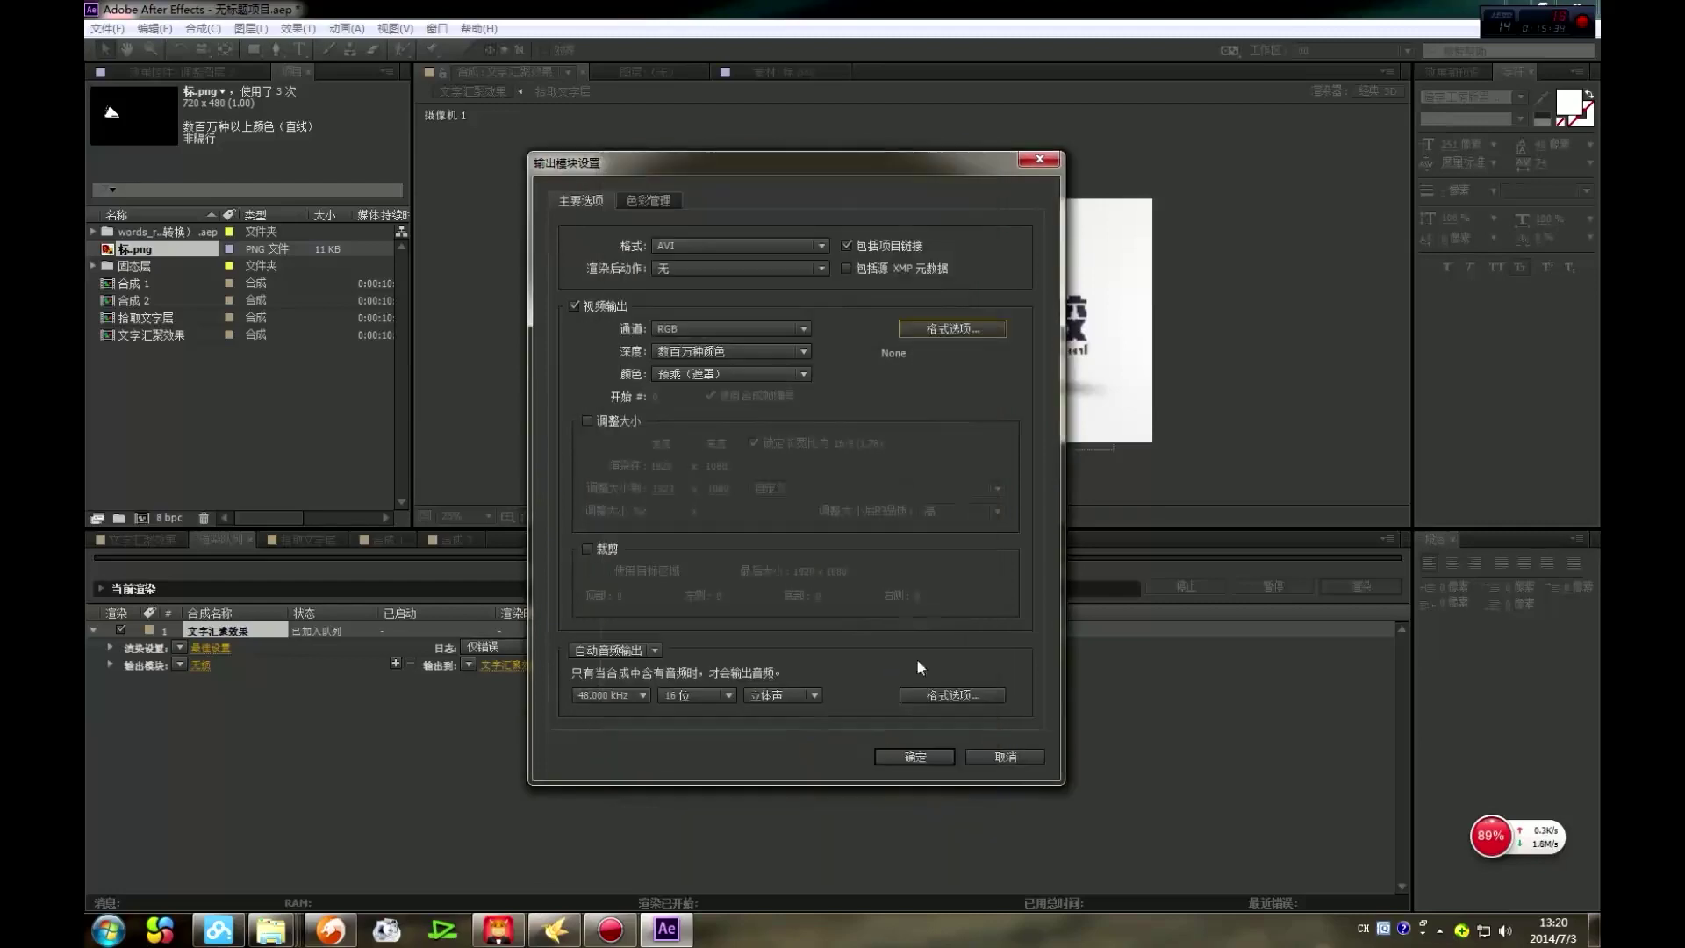
pyautogui.moveTo(890, 177); pyautogui.dragTo(1003, 267)
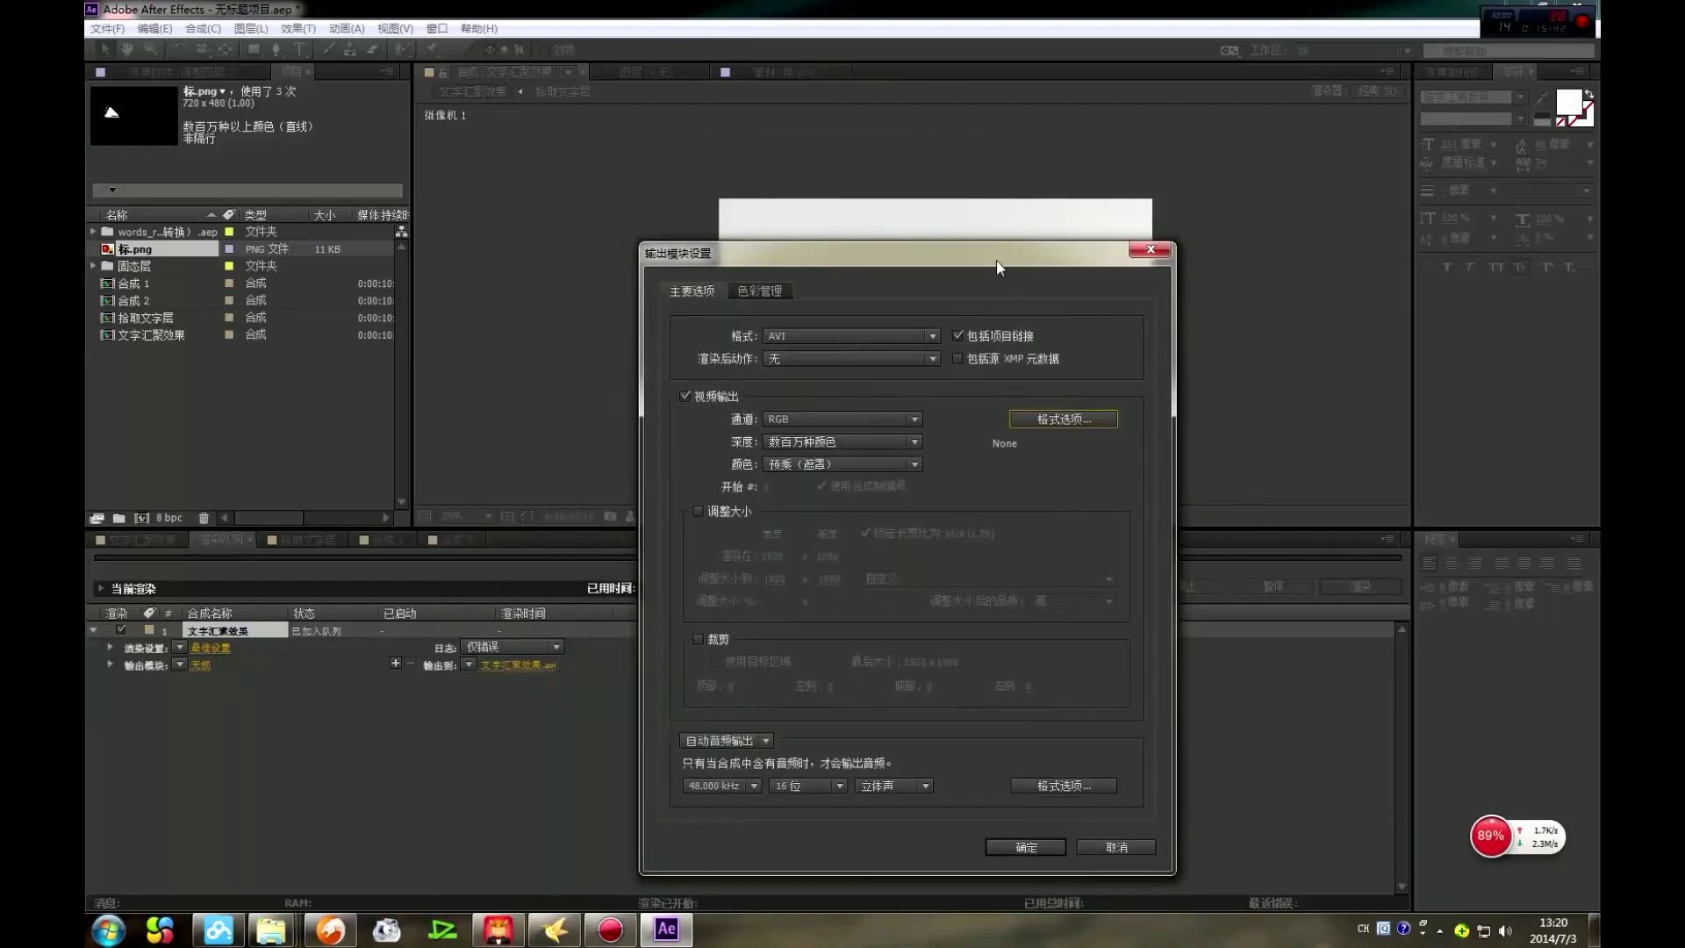
pyautogui.click(881, 337)
pyautogui.click(840, 581)
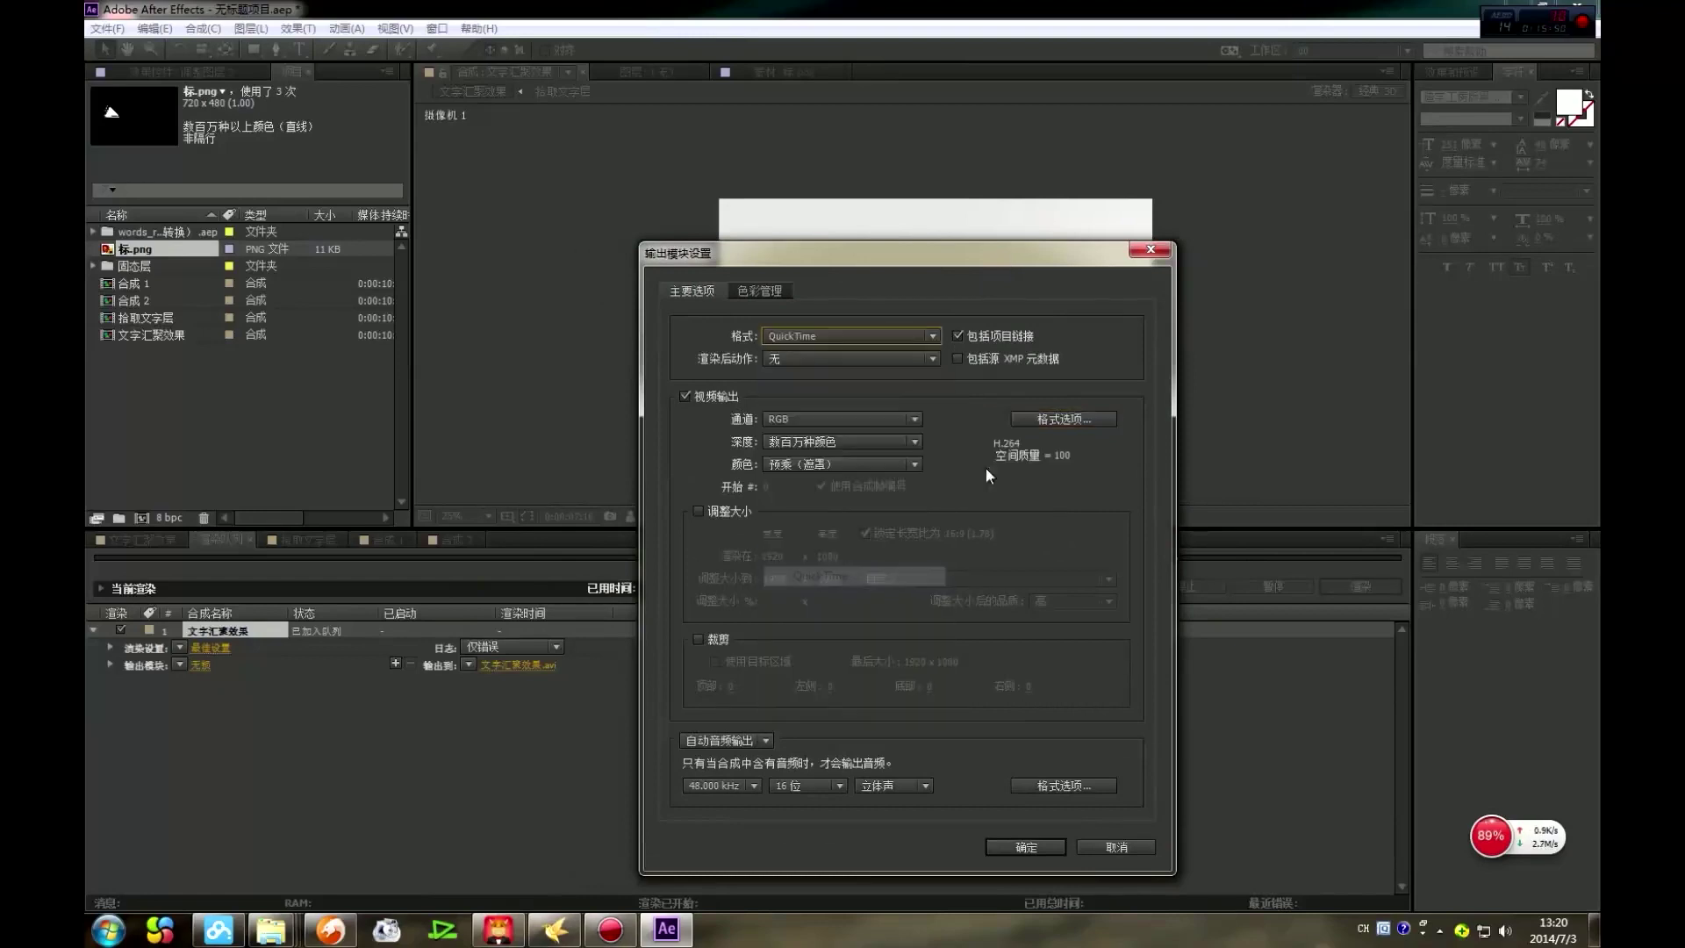
# Step: Keep H.264 as the QuickTime video codec and accept the output module settings
pyautogui.moveTo(1030, 254); pyautogui.dragTo(896, 295)
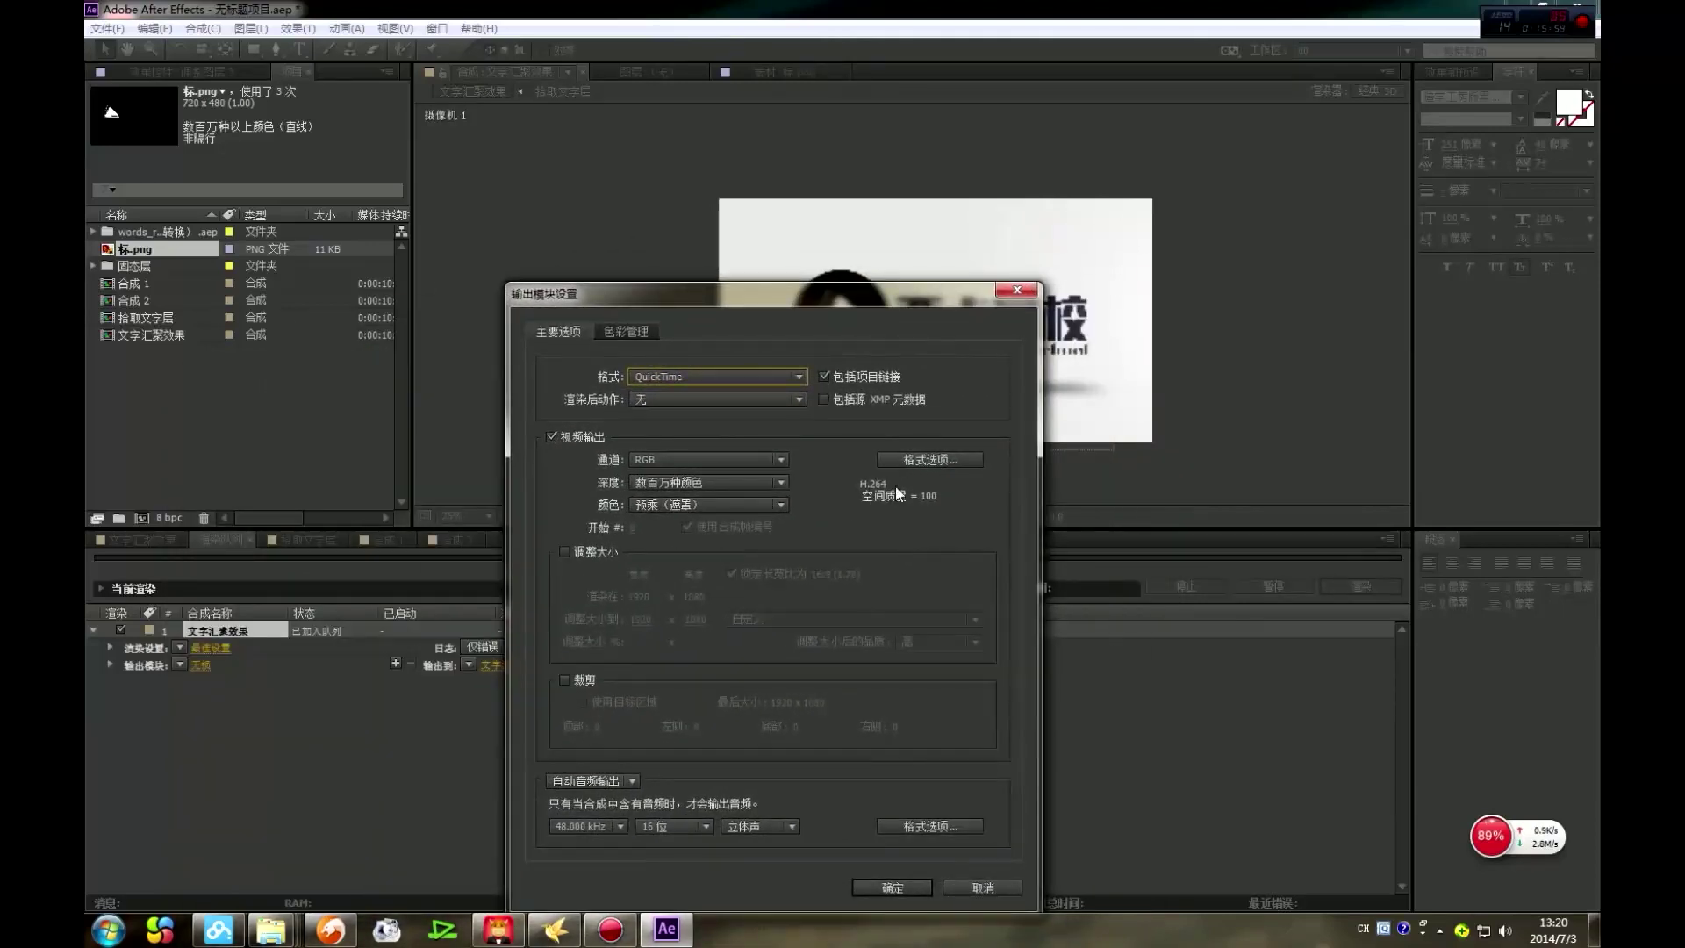
pyautogui.click(963, 463)
pyautogui.click(834, 256)
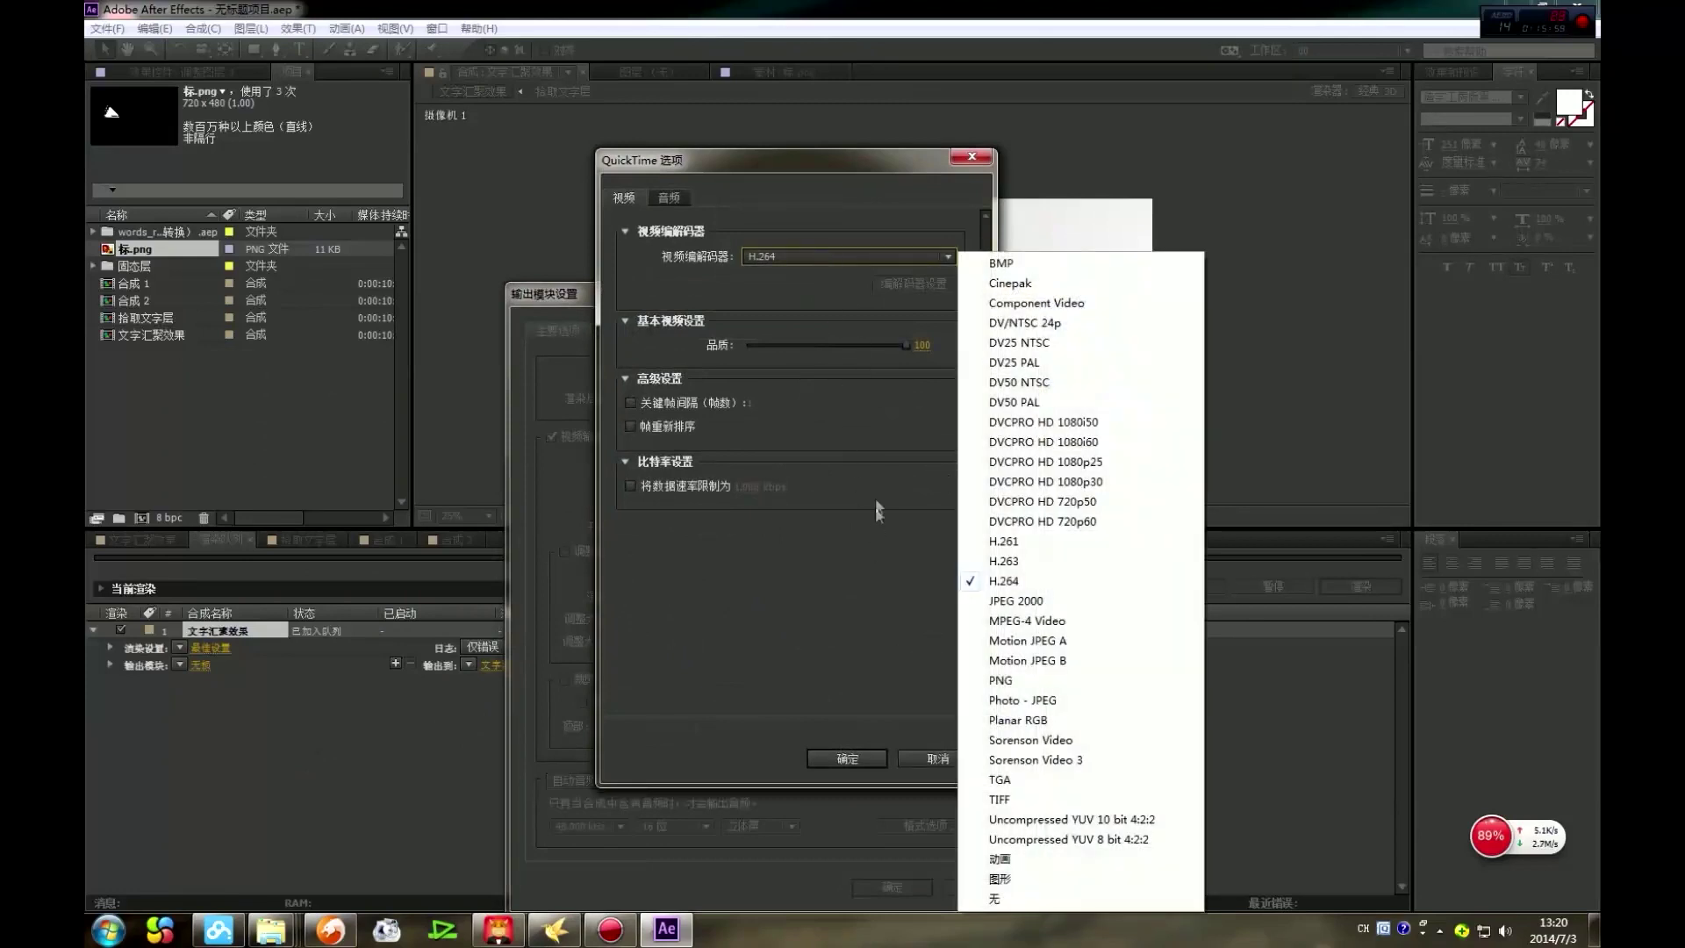
pyautogui.click(1009, 582)
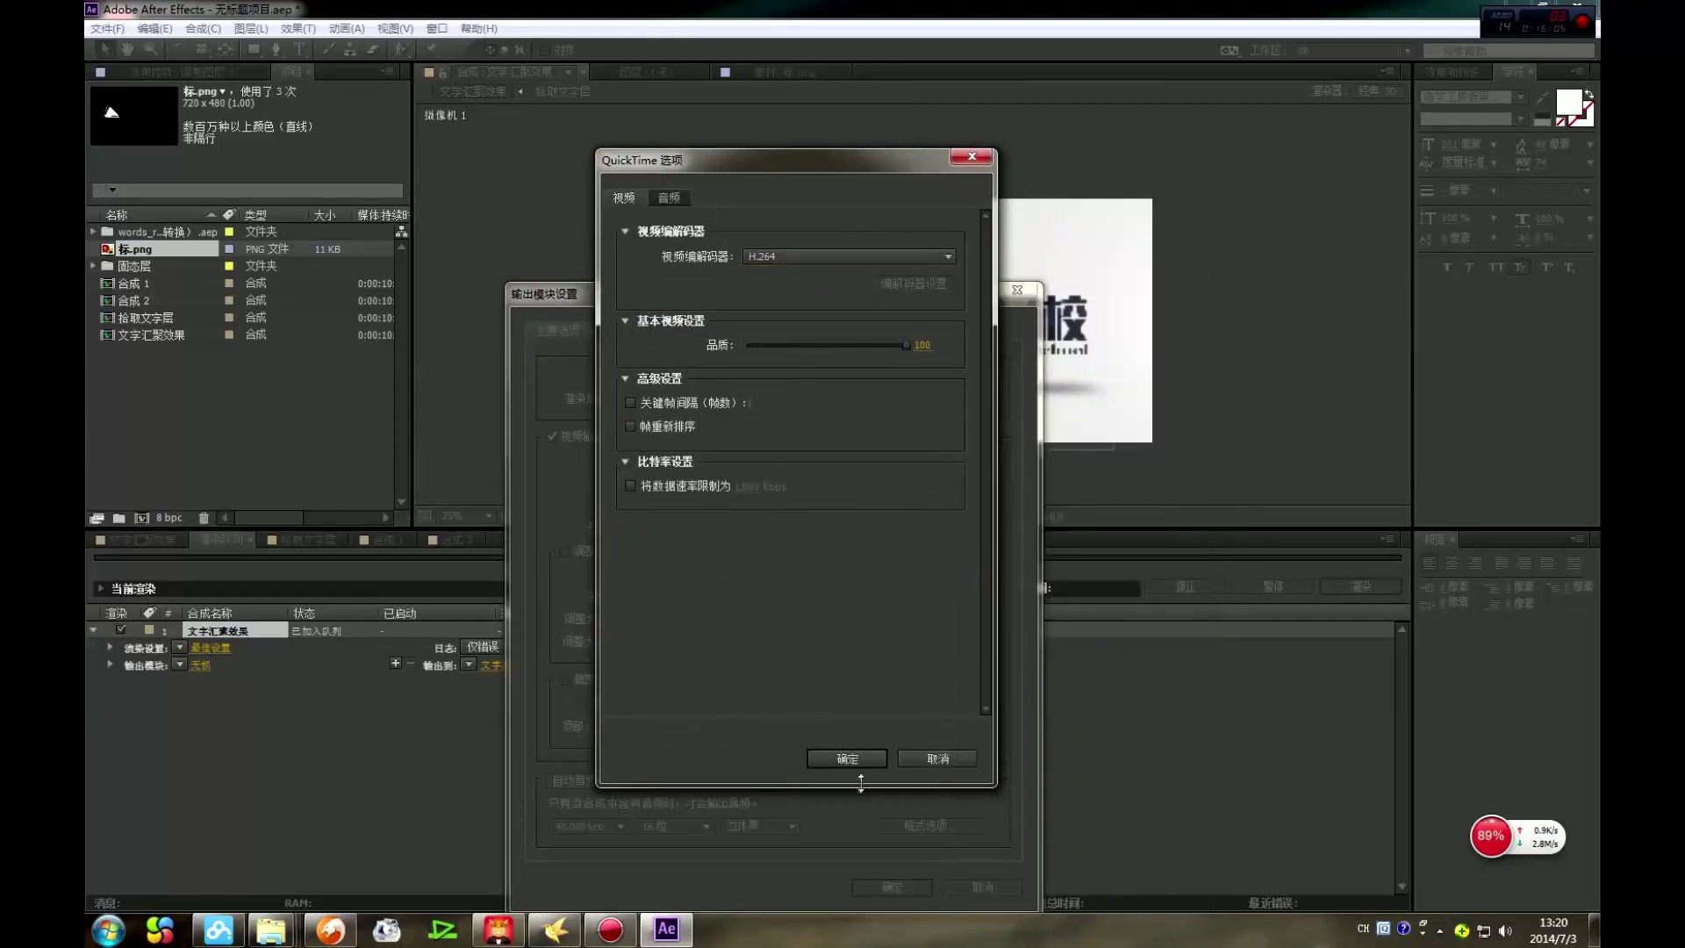
pyautogui.click(872, 755)
pyautogui.moveTo(888, 305); pyautogui.dragTo(940, 197)
pyautogui.click(1056, 788)
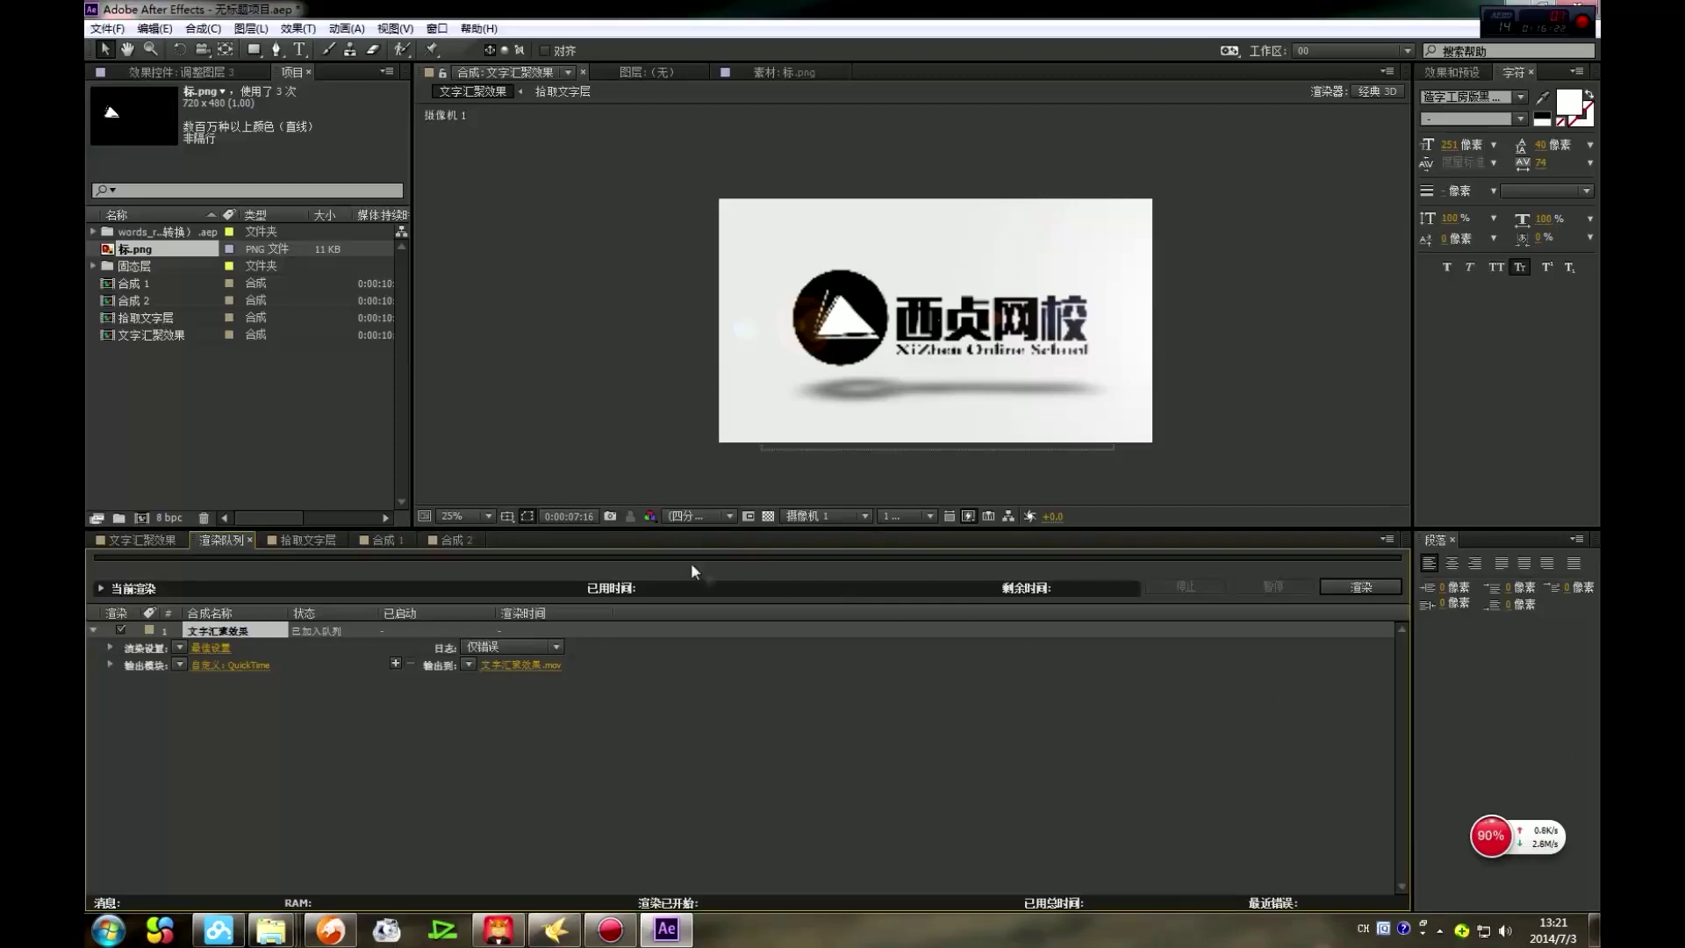
# Step: Start rendering the queued 文字汇聚效果 composition and stop the render partway
pyautogui.click(1350, 587)
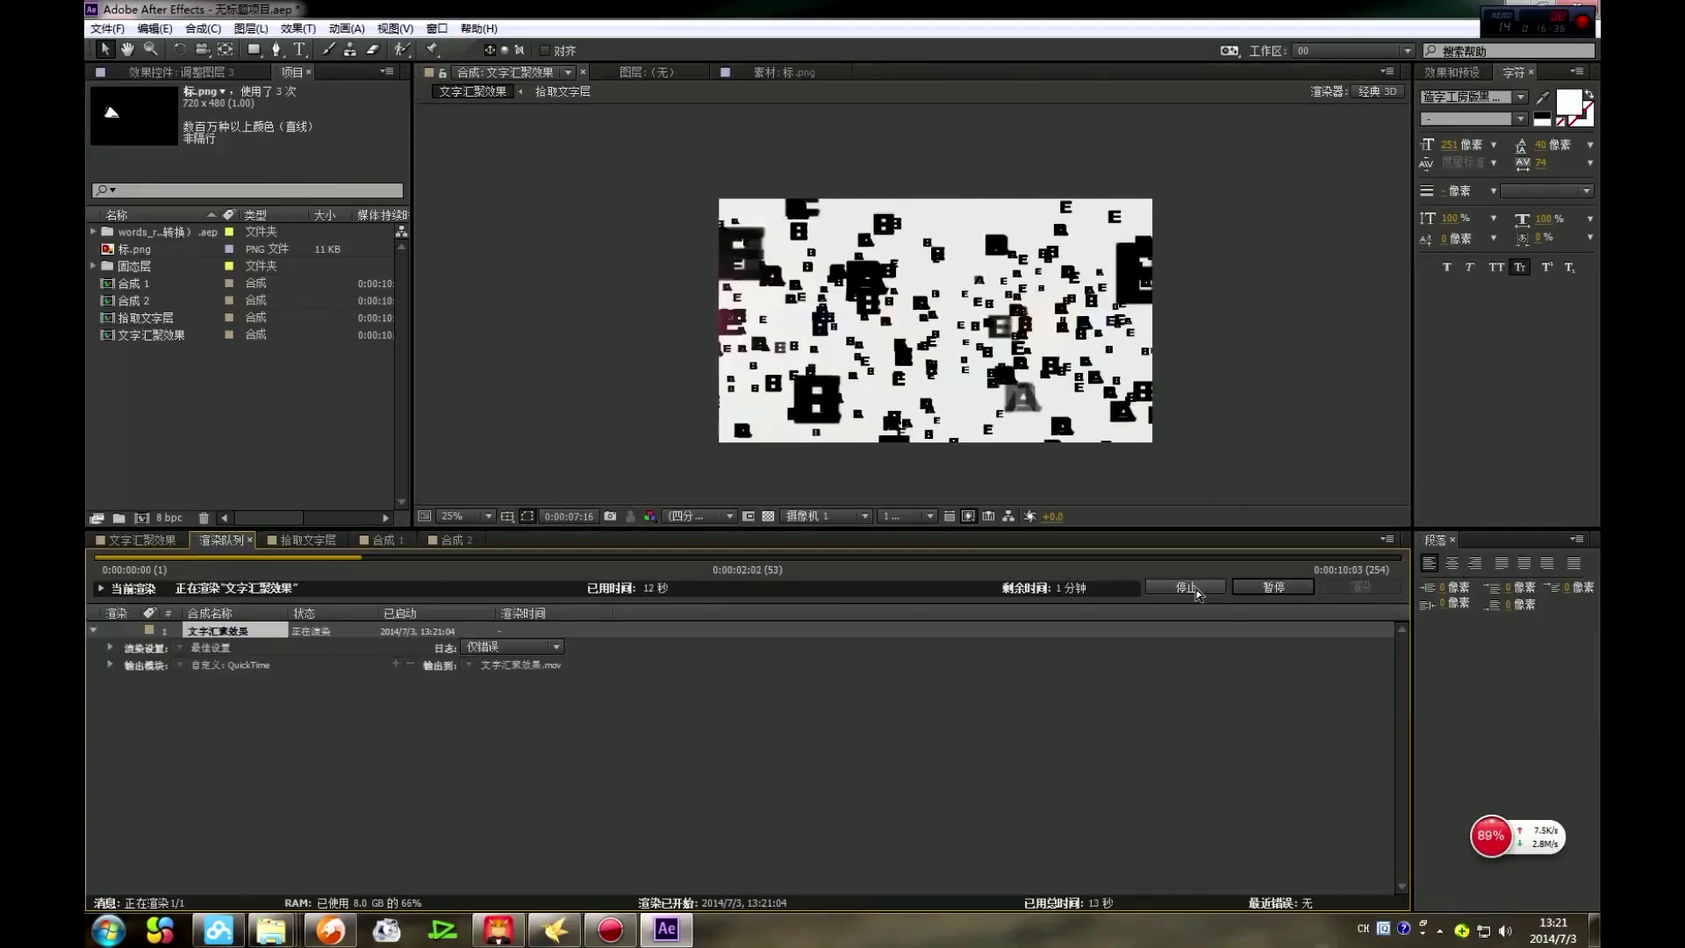
pyautogui.click(1197, 591)
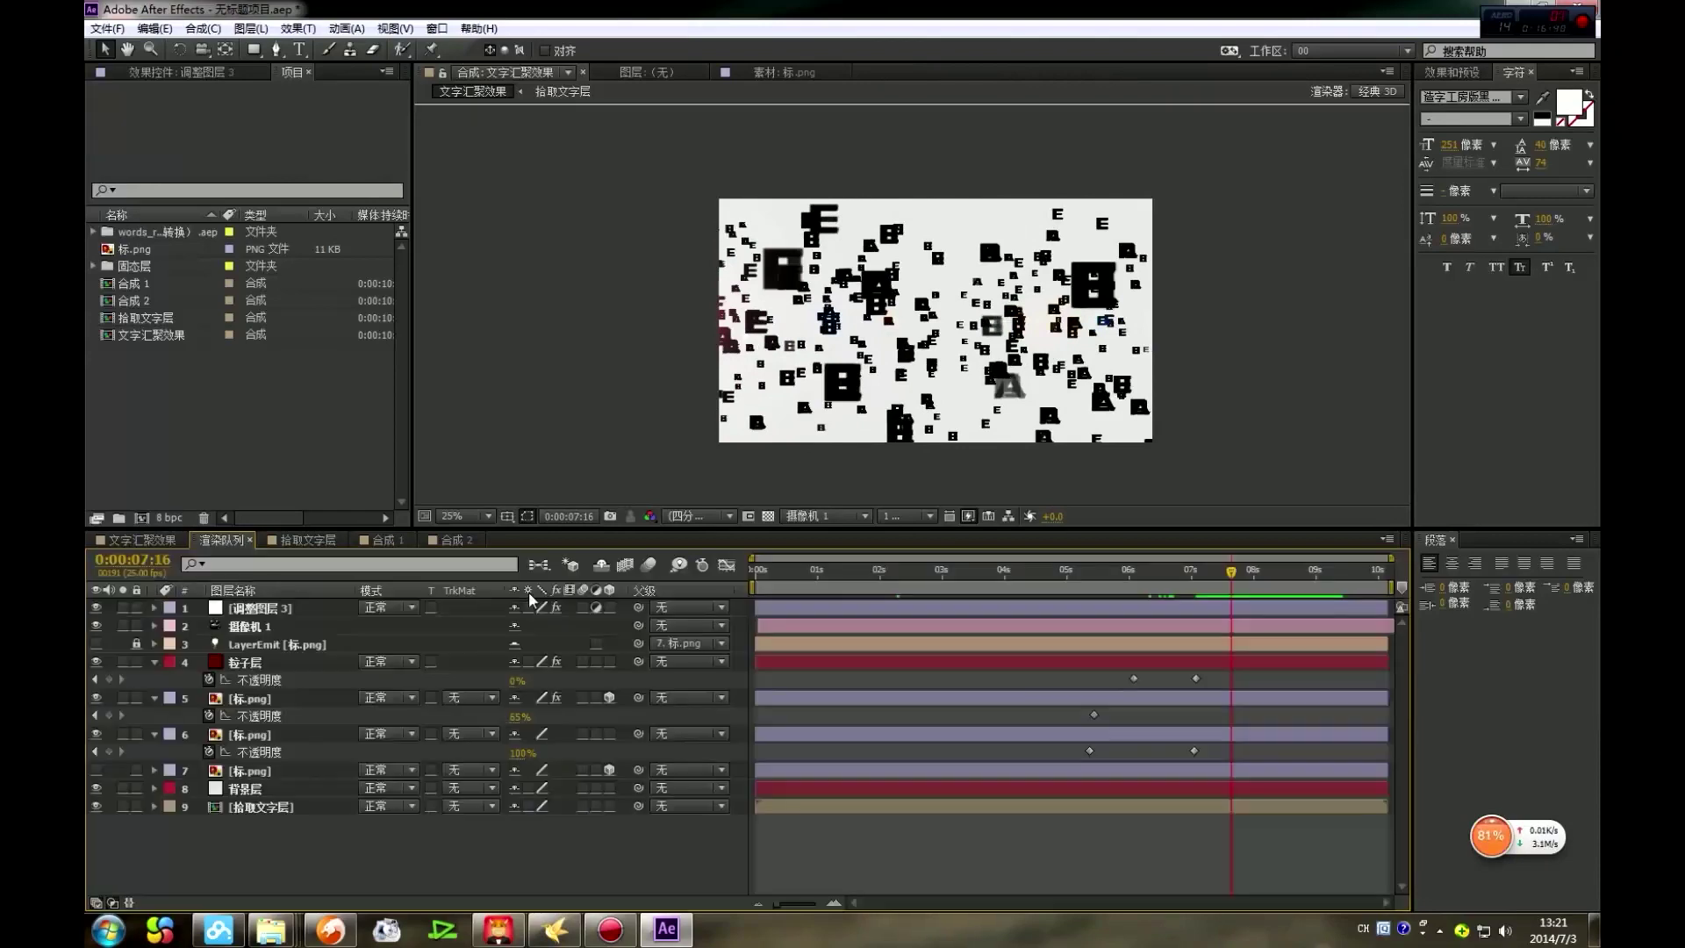
# Step: Scrub the 文字汇聚效果 composition to 0:00:07:08 and examine the logo at 50% magnification
pyautogui.click(792, 571)
pyautogui.moveTo(793, 571); pyautogui.dragTo(1212, 570)
pyautogui.press('.')
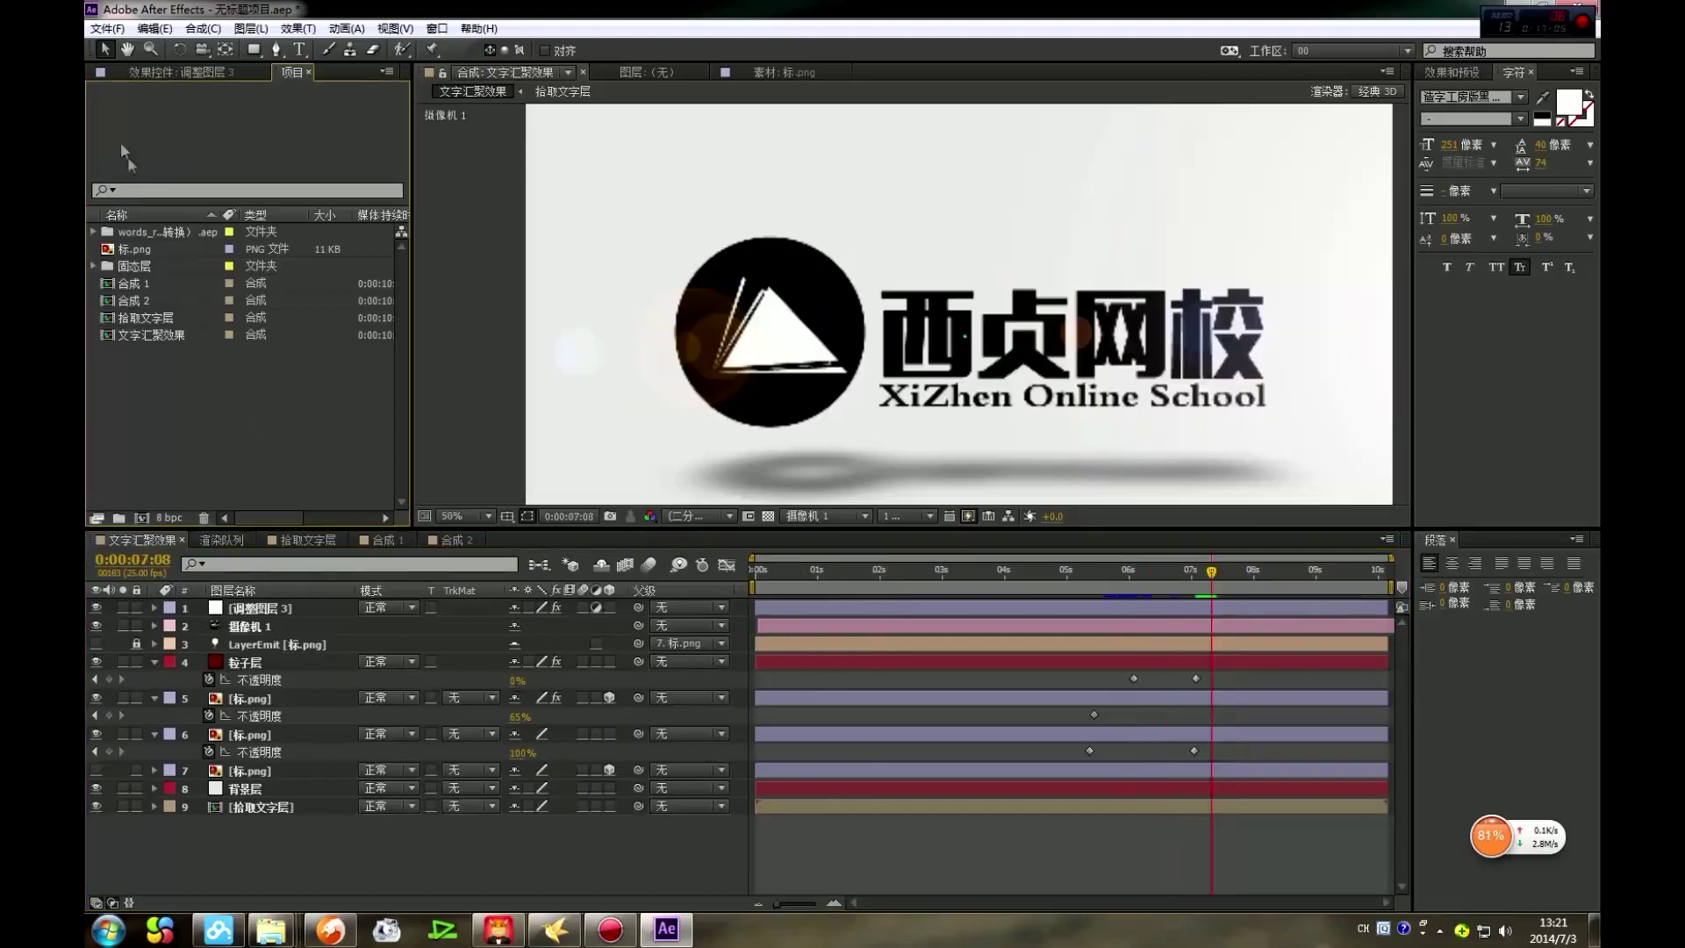
# Step: Start collecting the project files and save the project to the desktop as 000000
pyautogui.click(107, 28)
pyautogui.moveTo(239, 432)
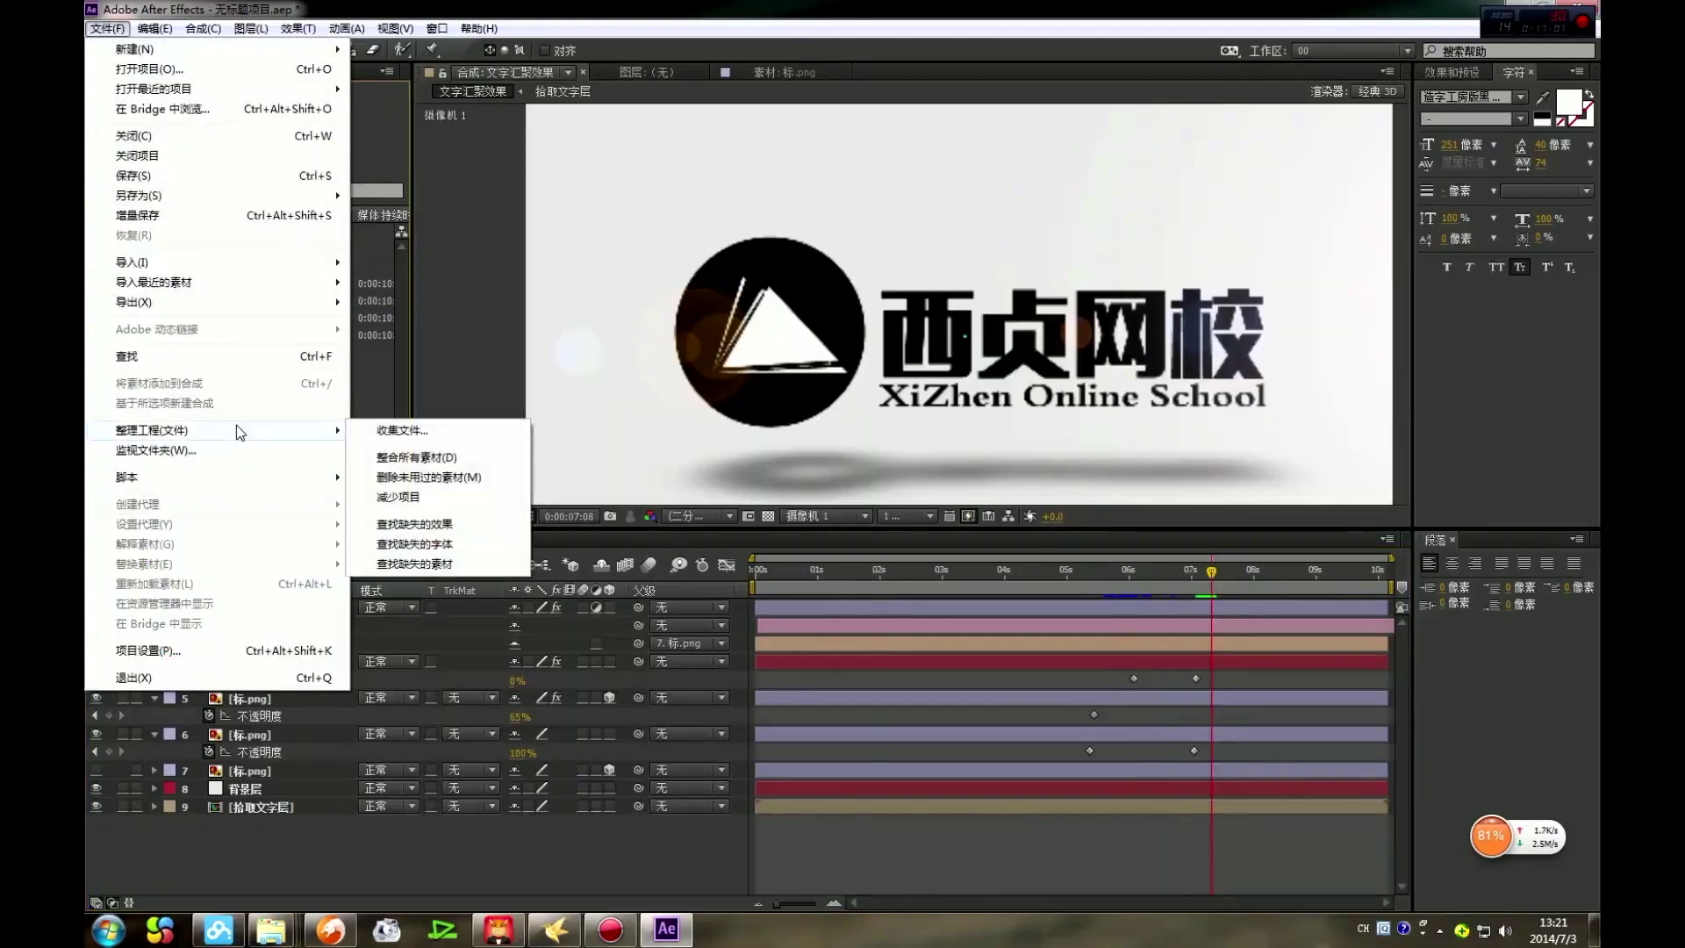
pyautogui.click(391, 430)
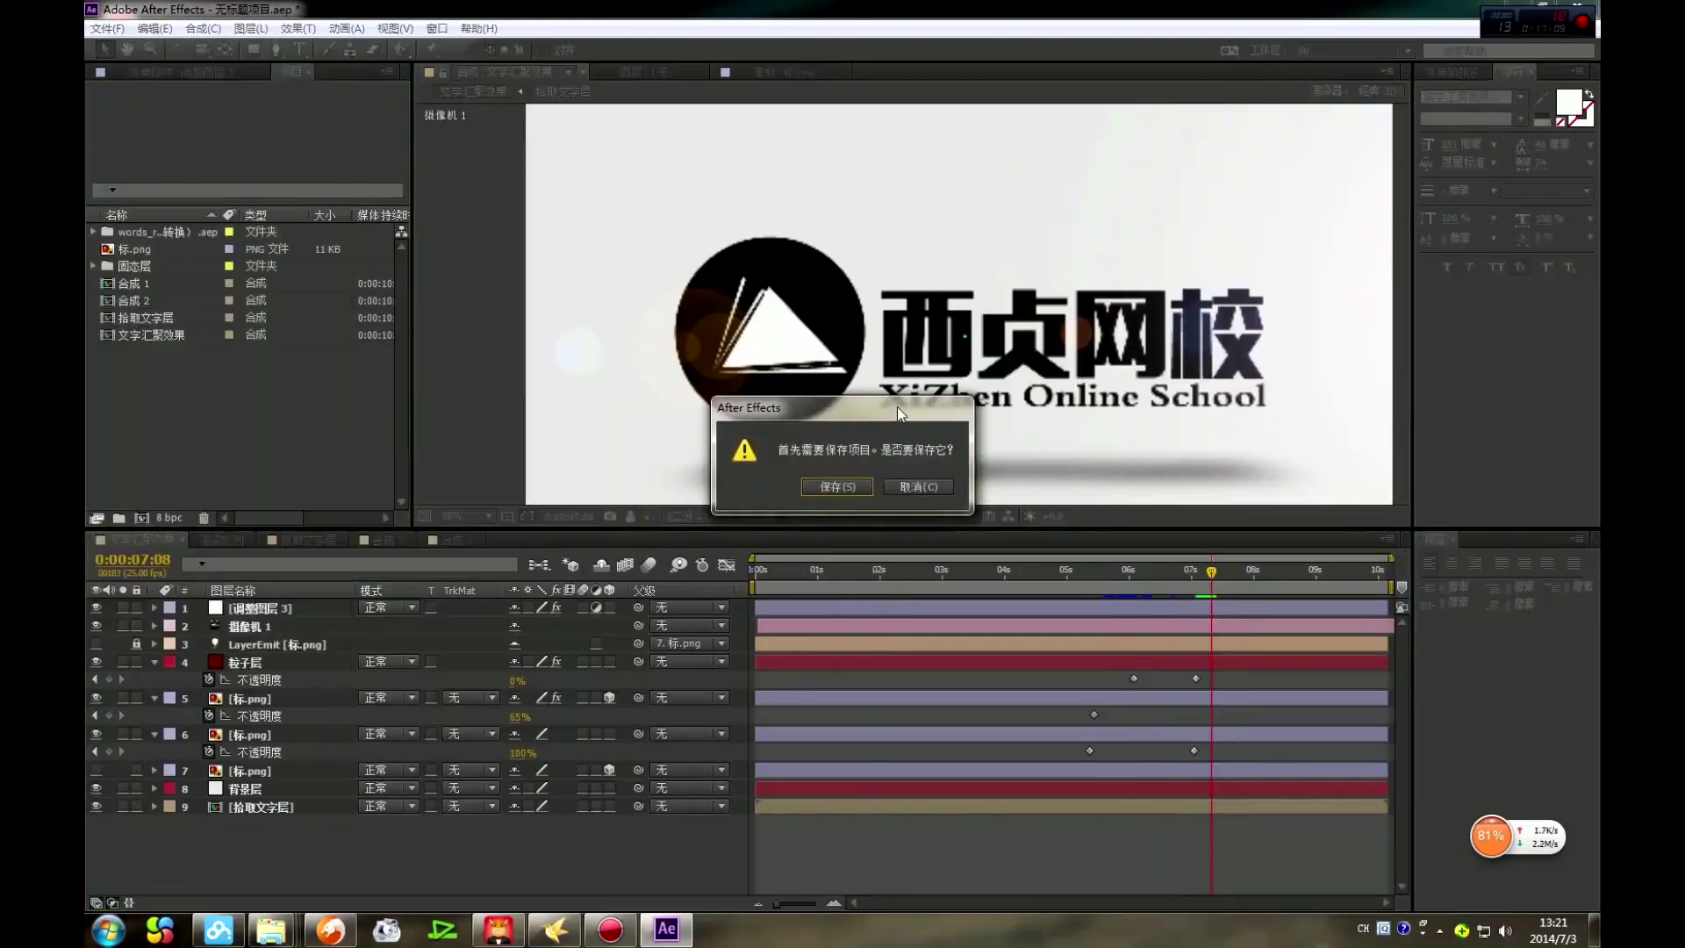
pyautogui.moveTo(899, 425)
pyautogui.mouseDown()
pyautogui.moveTo(878, 474)
pyautogui.moveTo(882, 430)
pyautogui.mouseUp()
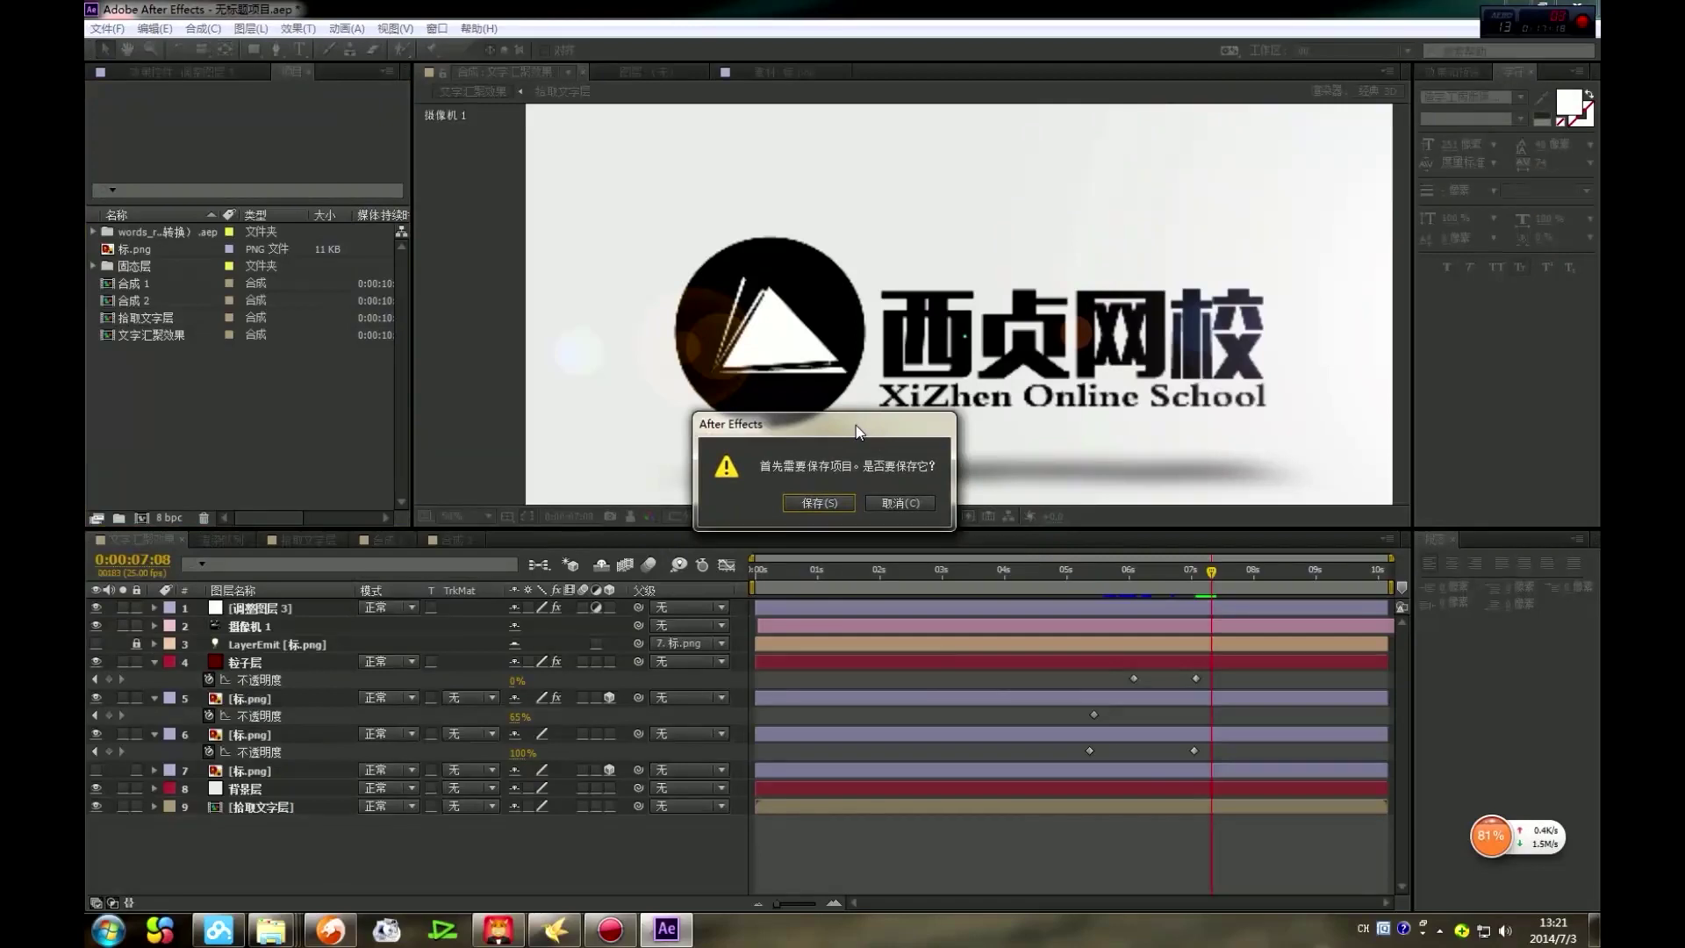
pyautogui.click(790, 500)
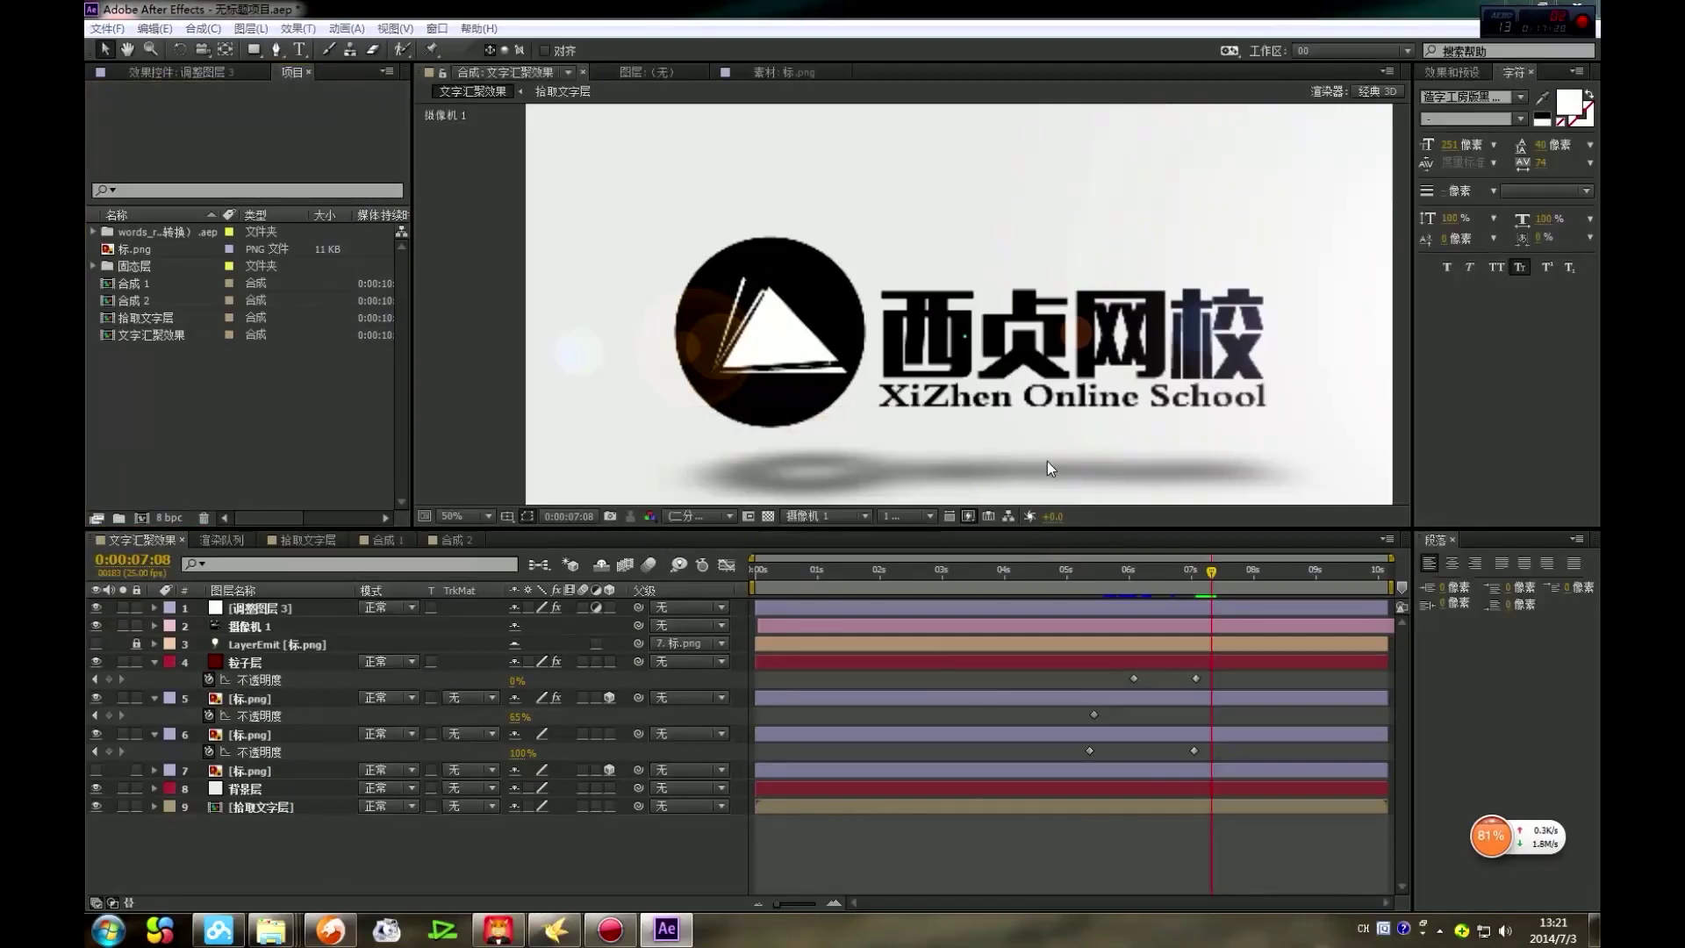
pyautogui.hotkey('ctrl', 's')
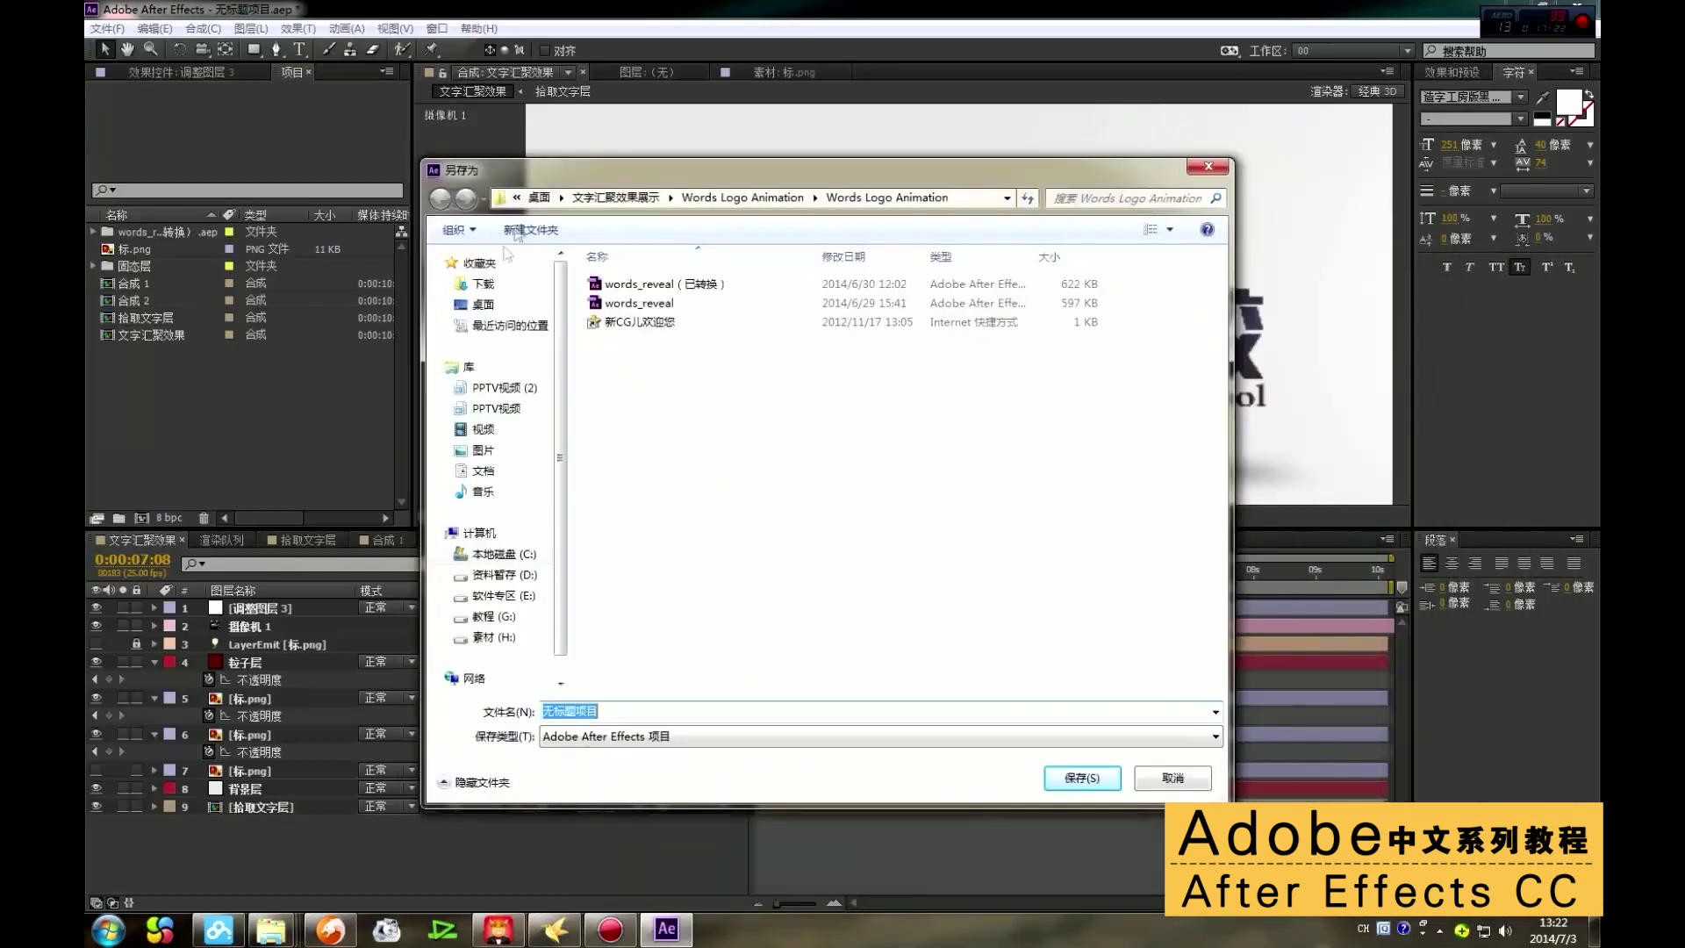
pyautogui.click(483, 304)
pyautogui.scroll(-2, 702, 483)
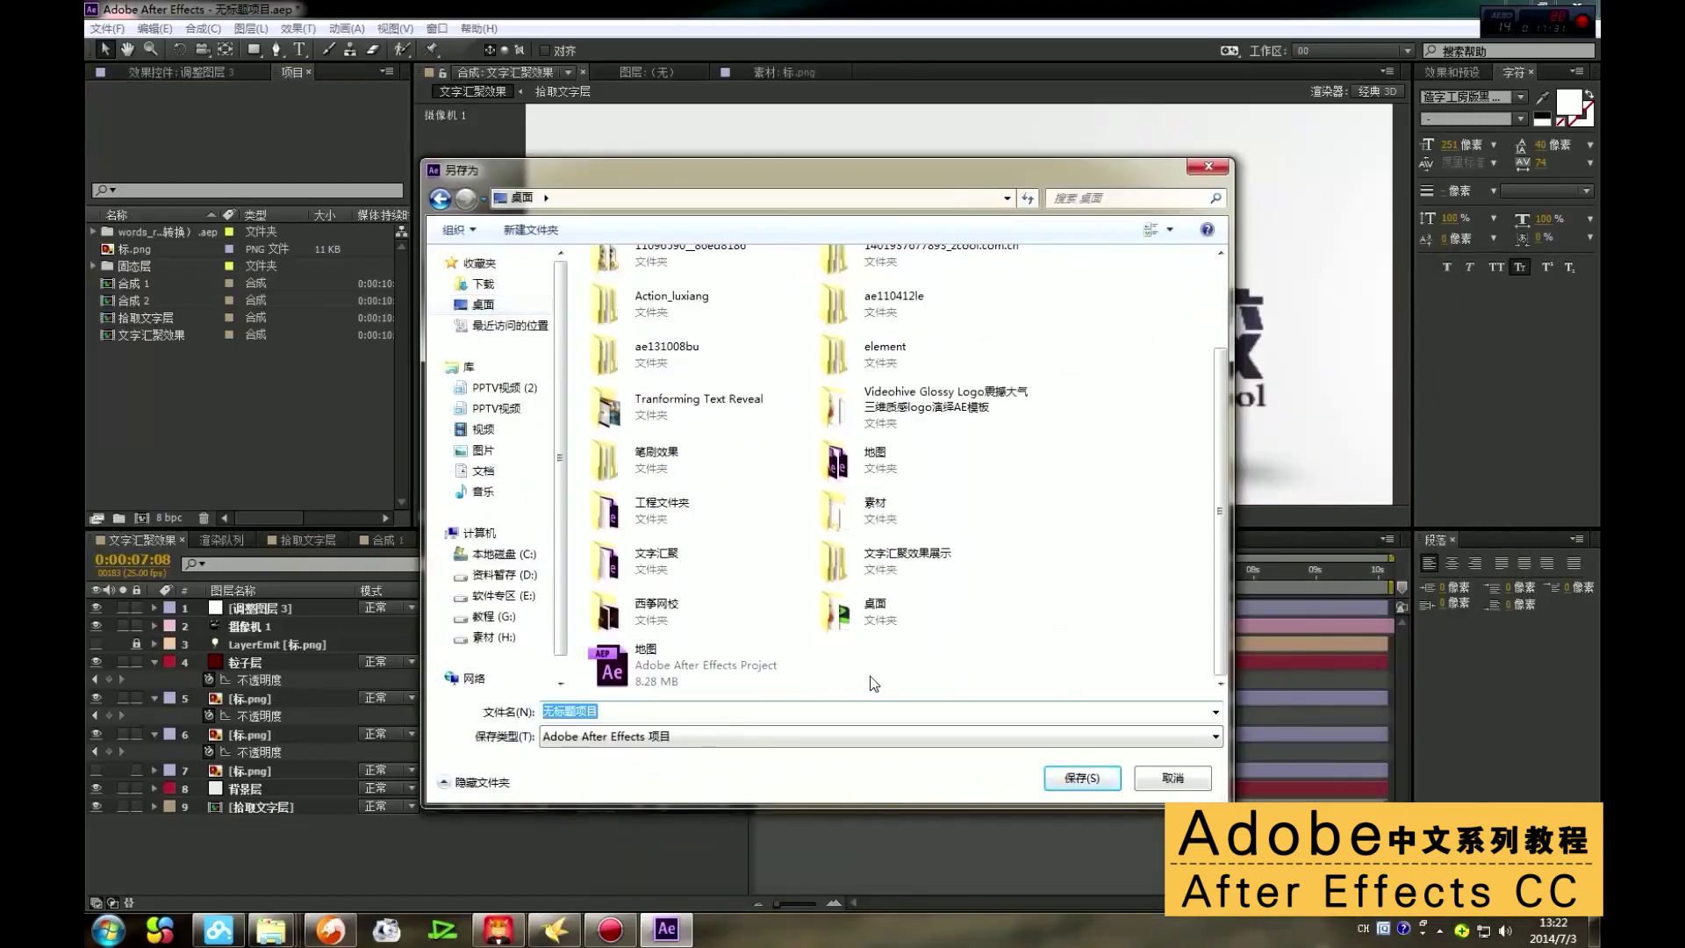
pyautogui.write('000000')
pyautogui.click(1083, 776)
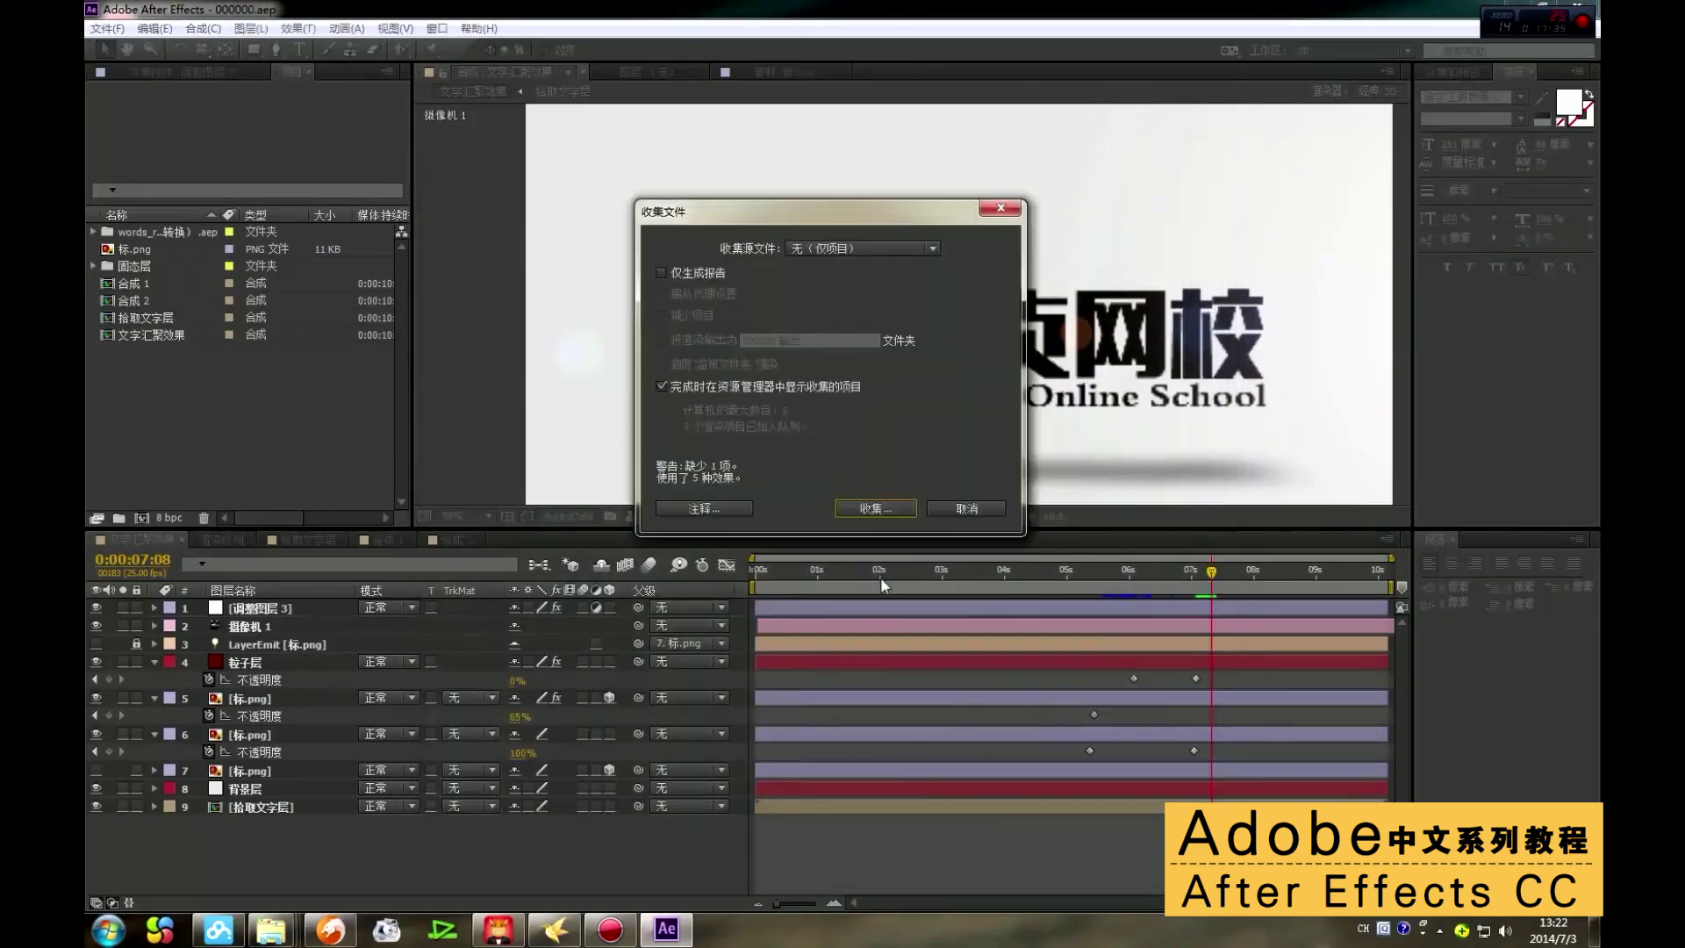
# Step: Collect the project files into a desktop folder named 000000文件夹
pyautogui.click(888, 509)
pyautogui.click(483, 304)
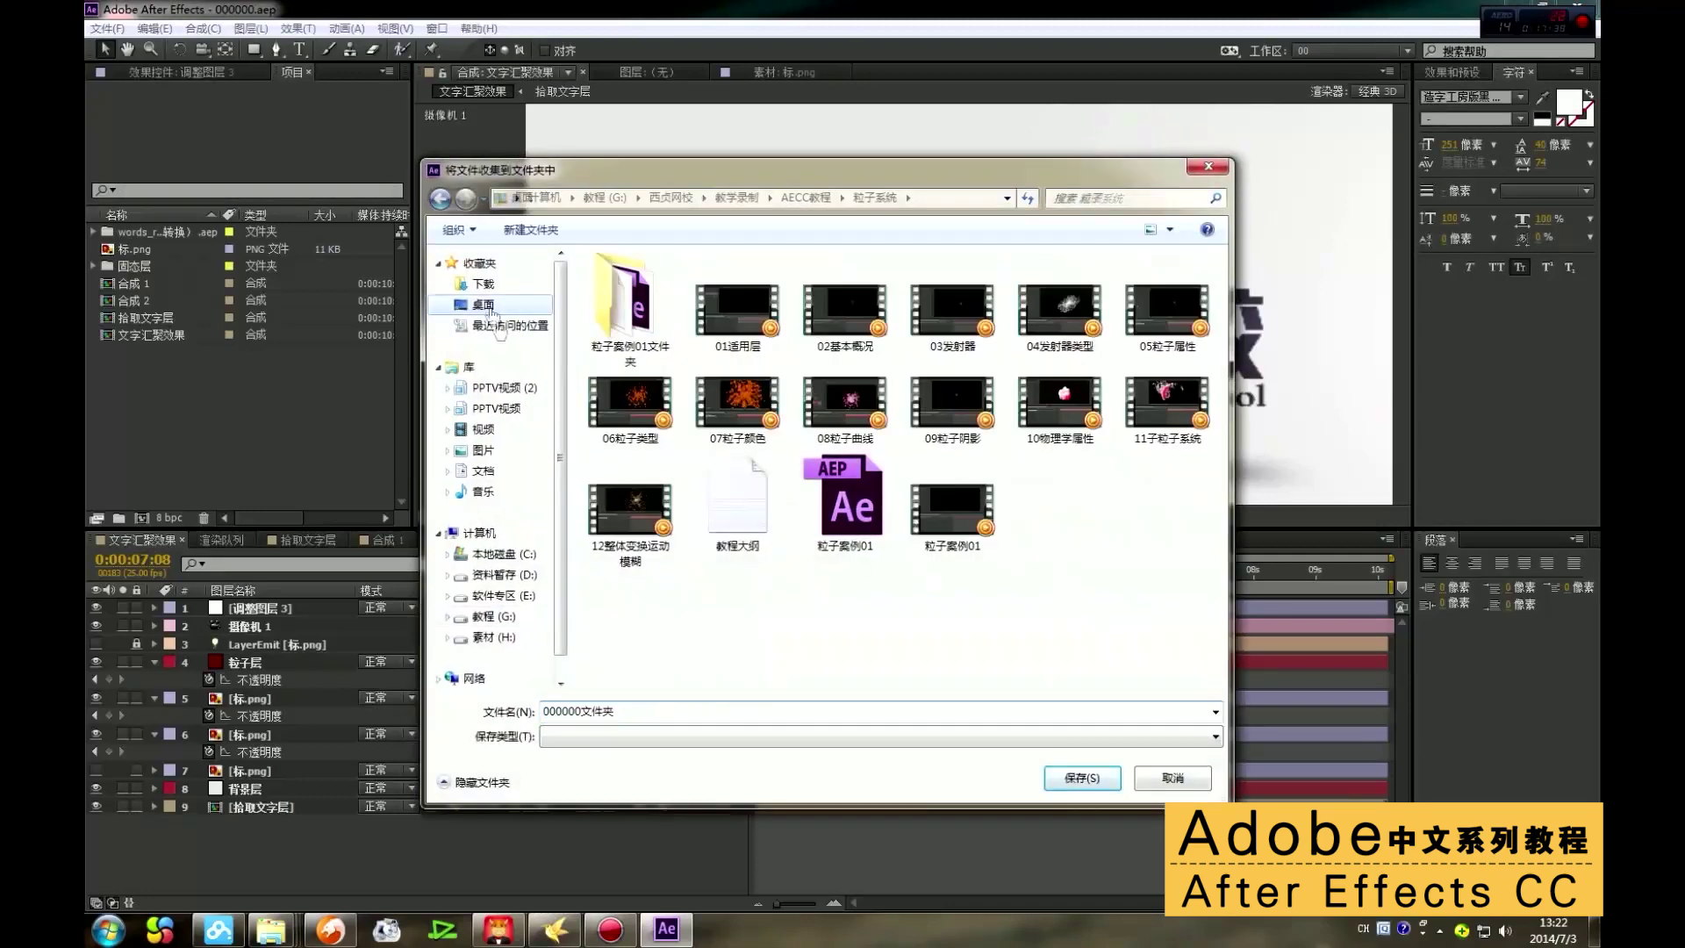
pyautogui.click(1065, 779)
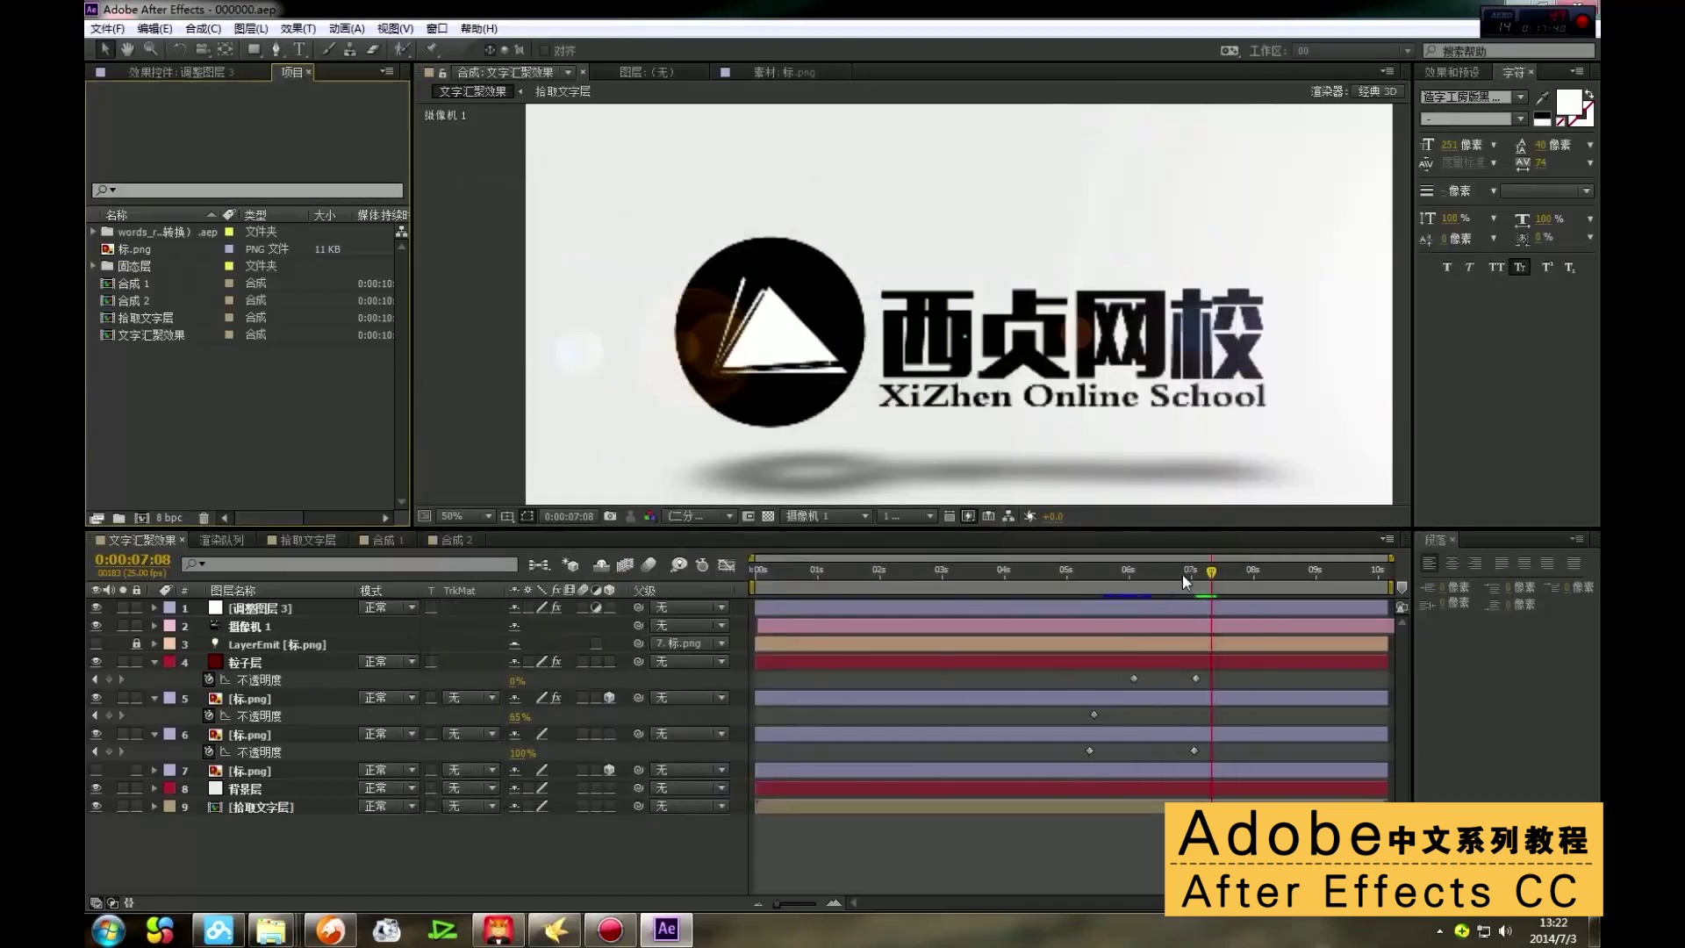